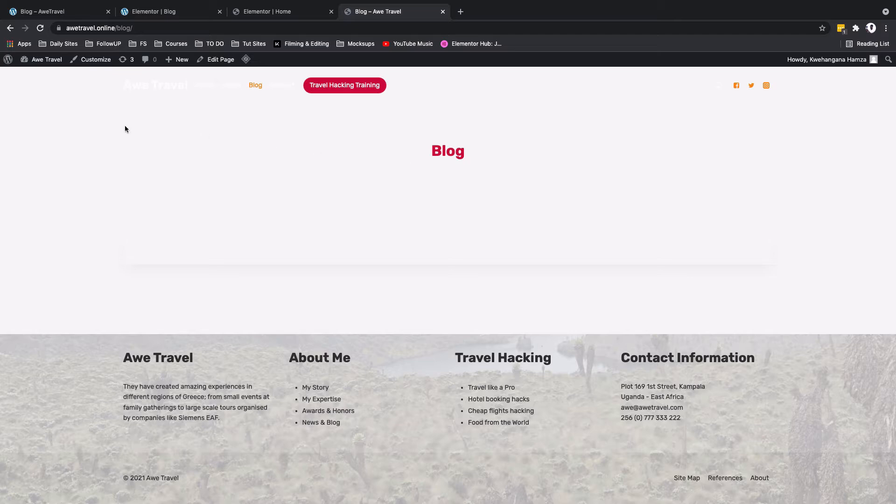
Step: Look over the finished AweTravel blog page, and open the awetravel.online Blog page for editing in Elementor
left_click(32, 13)
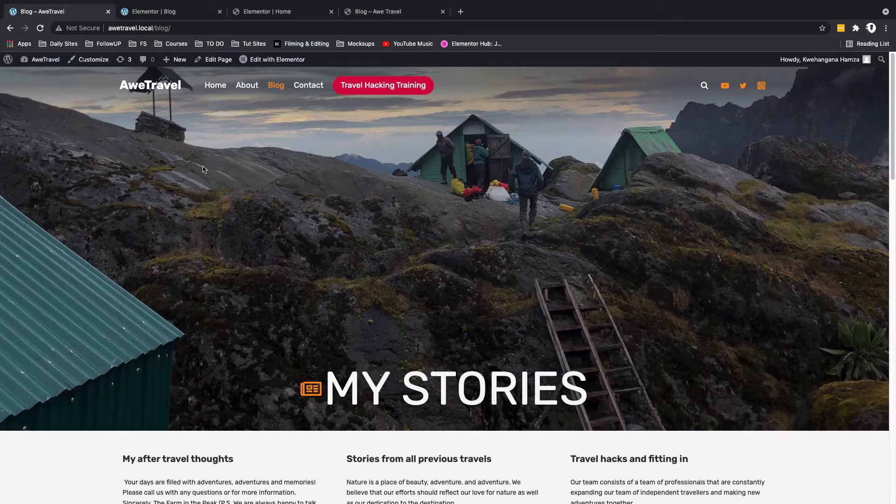
scroll(254, 213, "down", 8)
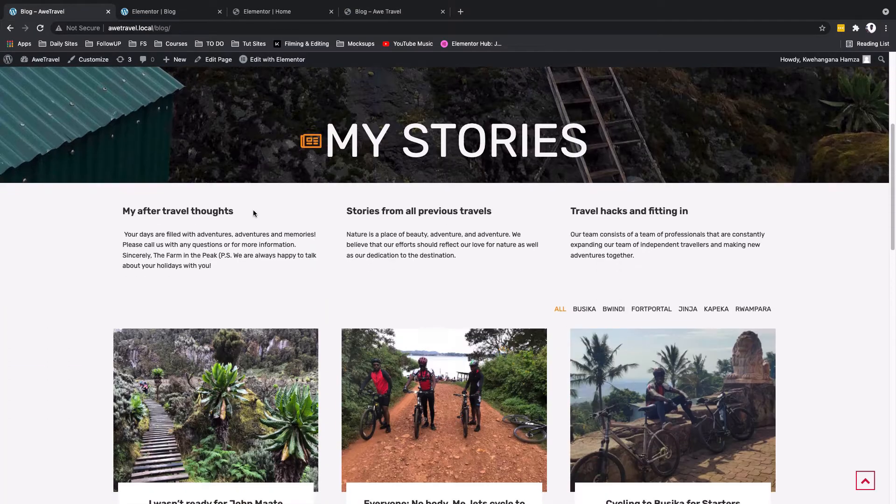
scroll(253, 213, "down", 3)
scroll(253, 214, "up", 1)
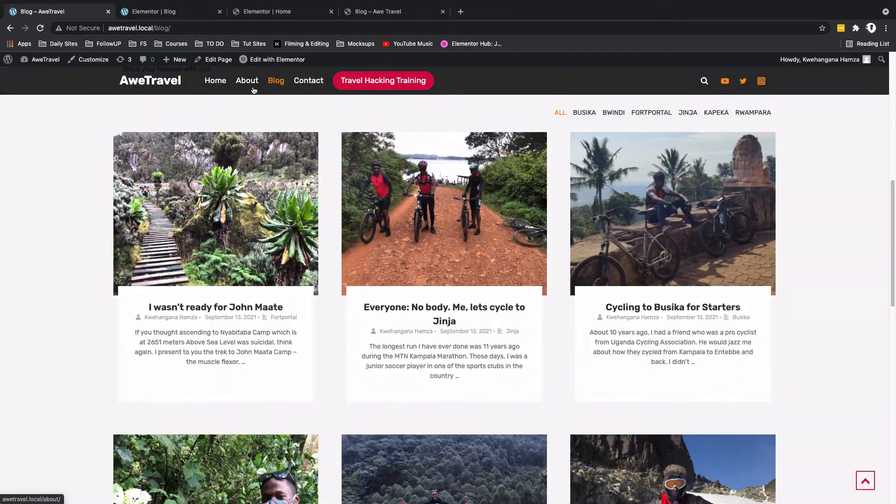
left_click(256, 14)
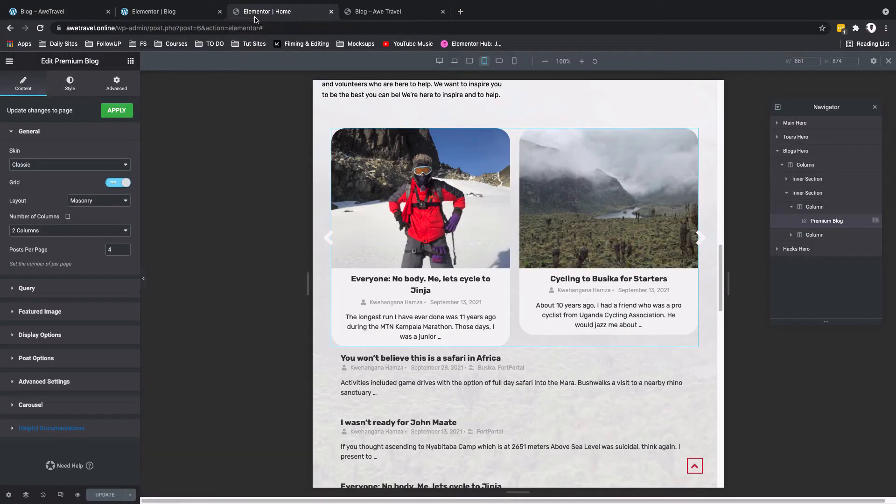
left_click(9, 61)
left_click(45, 223)
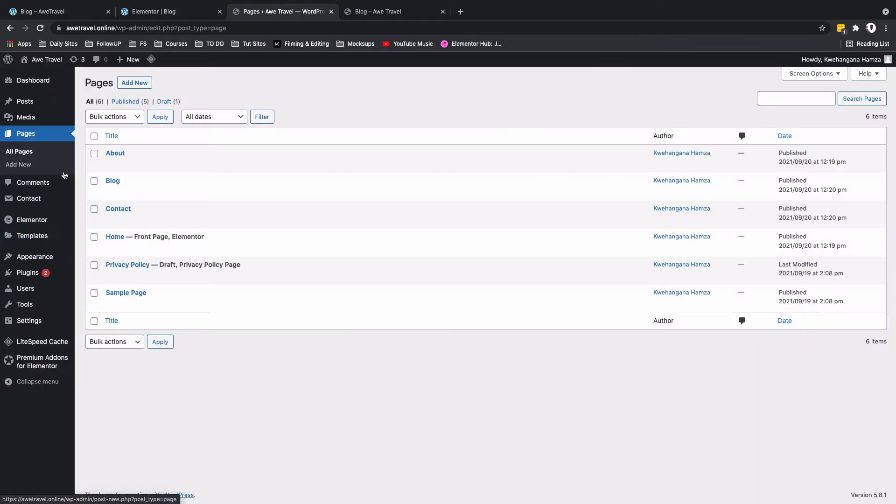
mouse_move(65, 246)
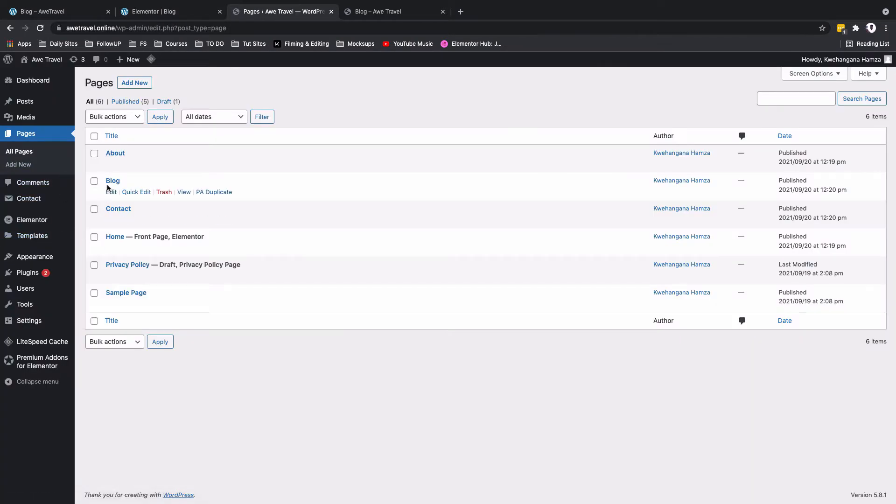
left_click(111, 193)
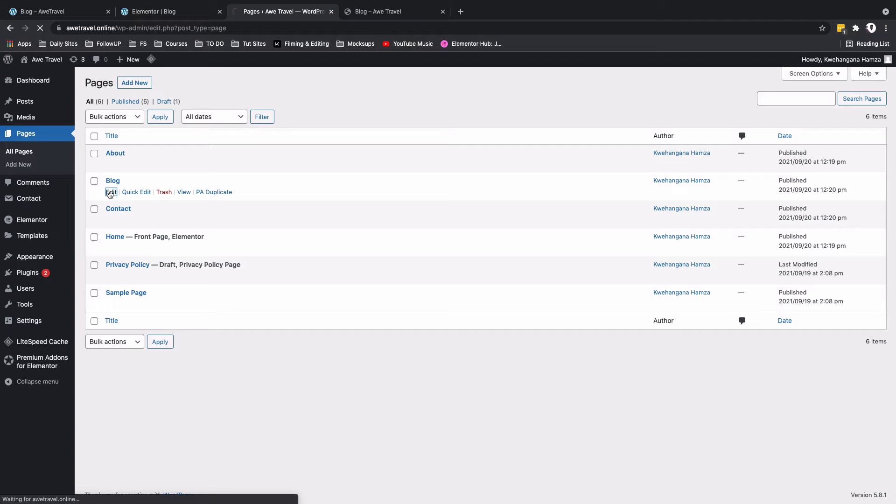
left_click(185, 71)
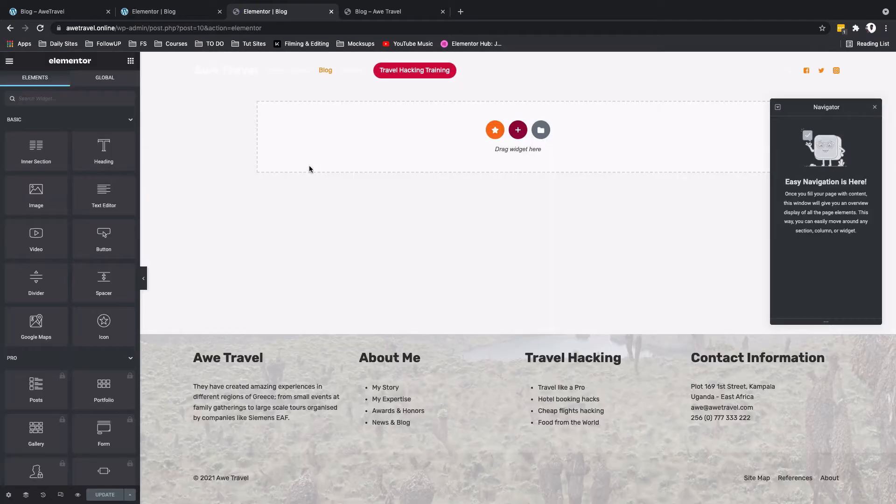
Step: Examine the finished blog page's layout from the hero through the filtered post grid to the courses call-to-action
left_click(55, 18)
scroll(261, 232, "up", 10)
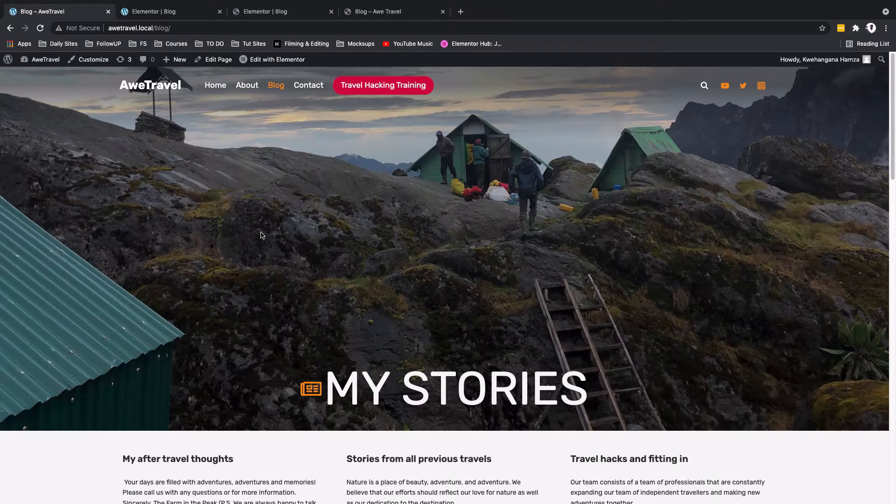
scroll(333, 266, "down", 6)
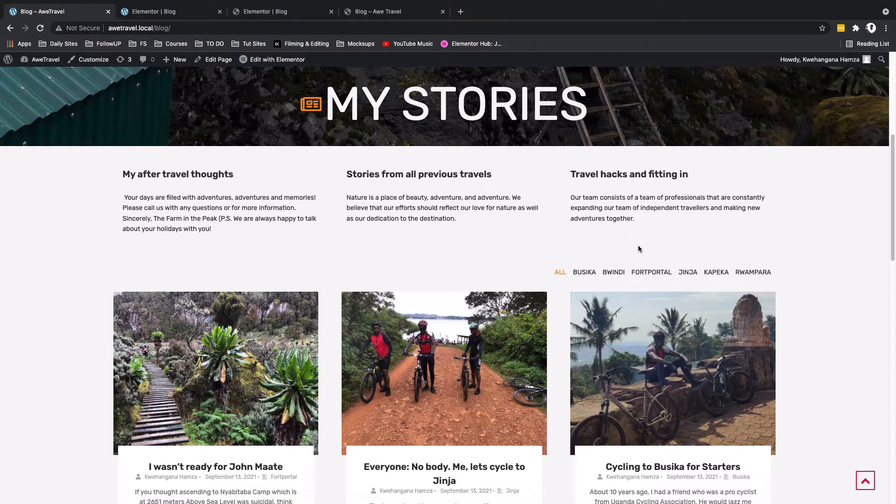
scroll(338, 290, "down", 8)
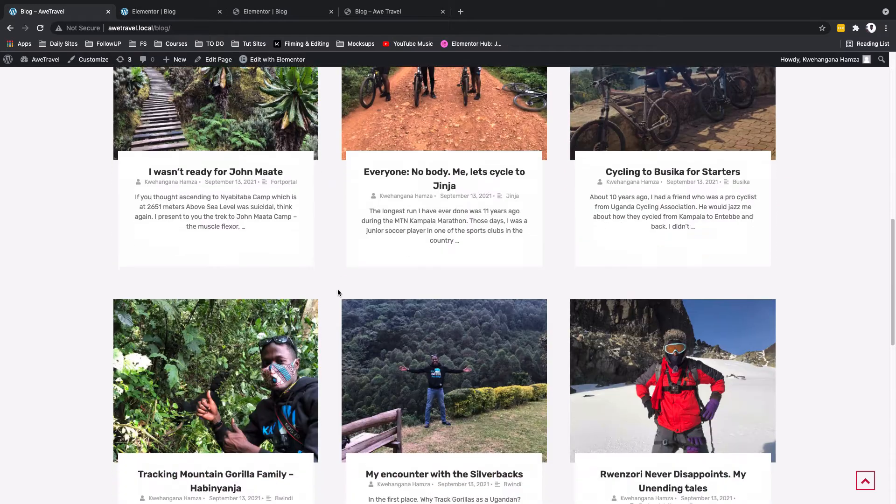
scroll(338, 291, "down", 9)
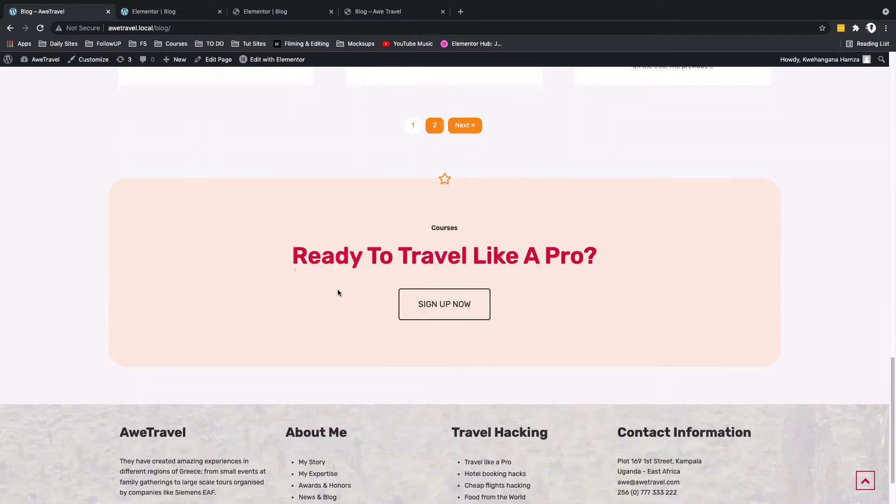
scroll(457, 329, "up", 13)
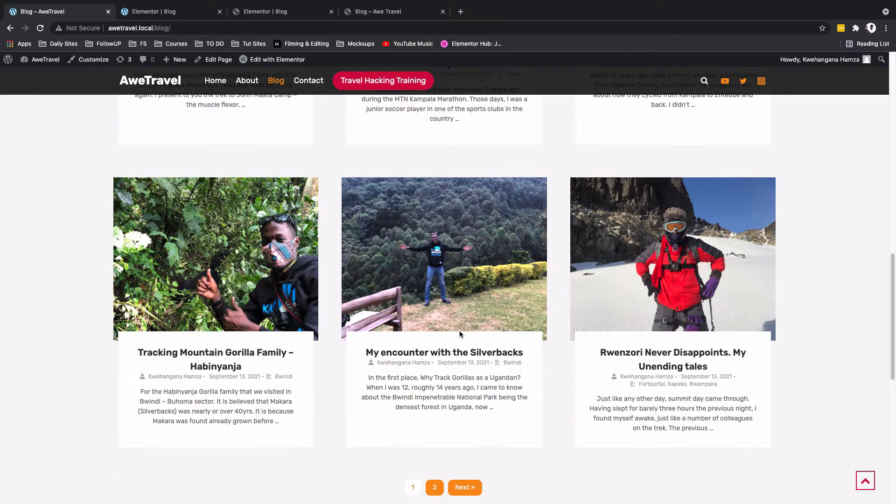
Step: Copy the Main Hero section from the Home page and paste it into the empty Blog page
left_click(273, 11)
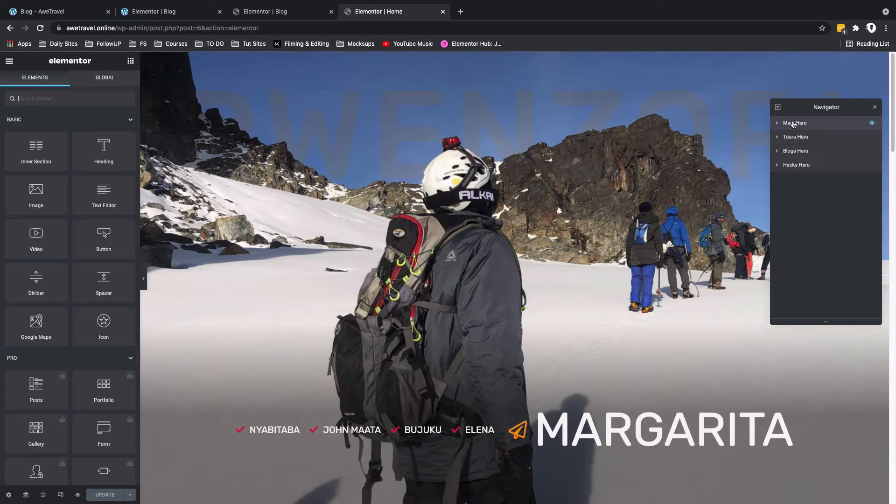
right_click(794, 124)
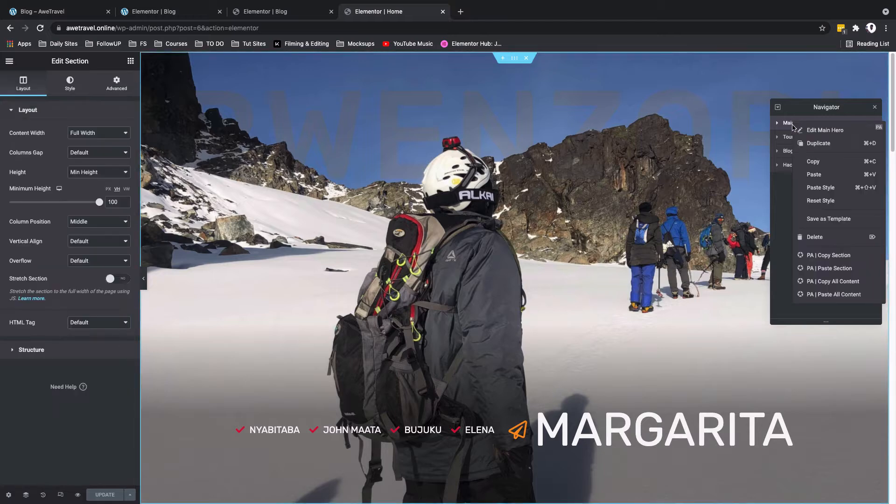
left_click(813, 162)
left_click(269, 12)
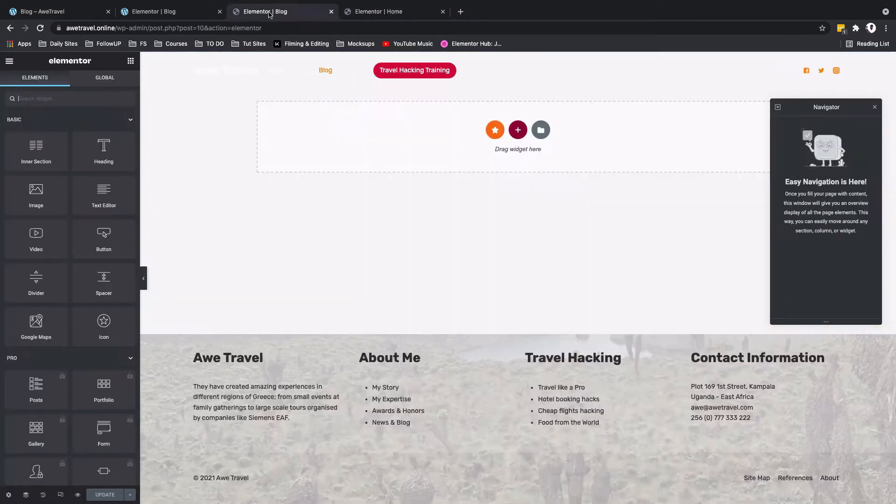
right_click(416, 136)
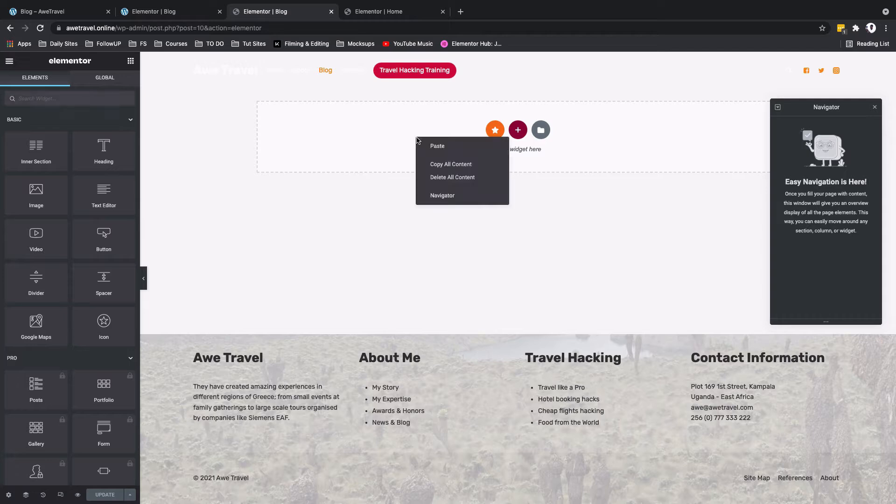
left_click(437, 146)
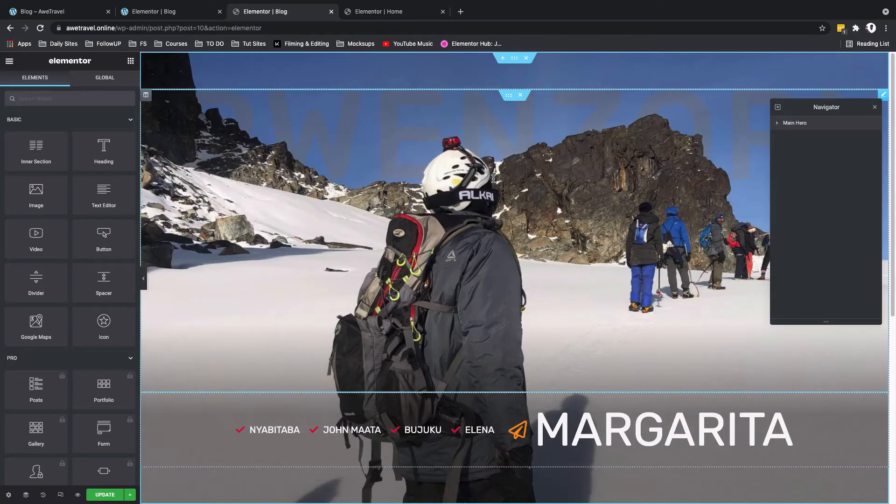
Step: Rename the pasted Main Hero section as Blog Hero
left_click(789, 124)
double_click(790, 125)
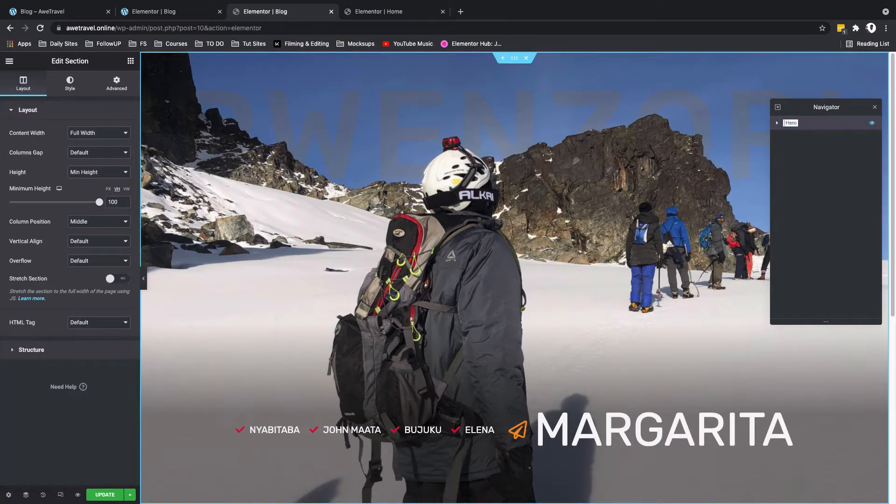
type("Bo")
type("log")
key("Return")
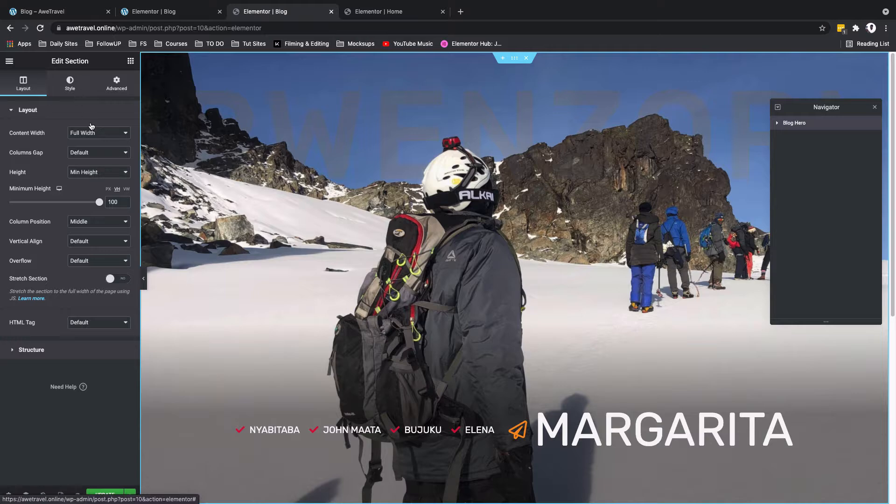
Step: Replace the Blog Hero section's background image with the mountain camp photo showing the green huts
left_click(69, 84)
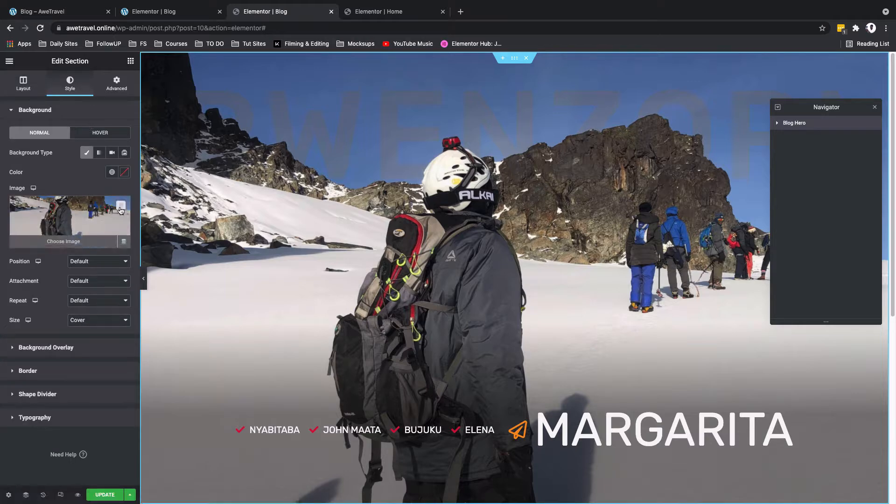
left_click(121, 210)
left_click(70, 222)
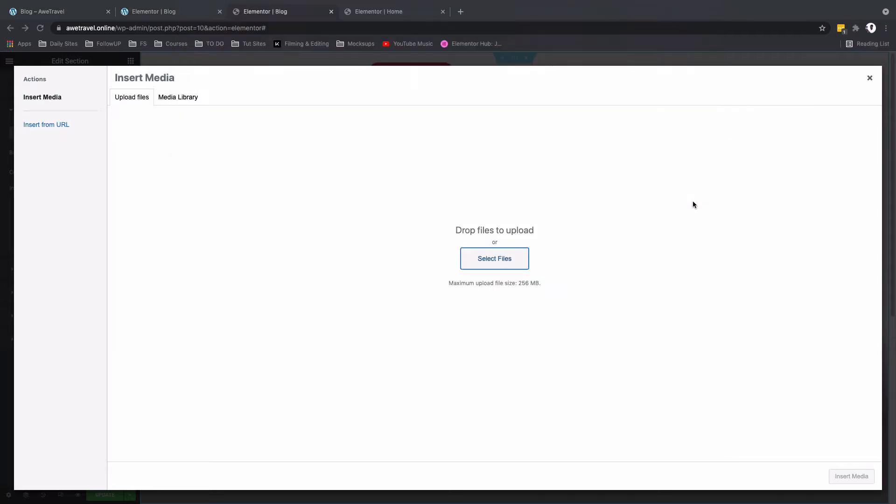
left_click(851, 476)
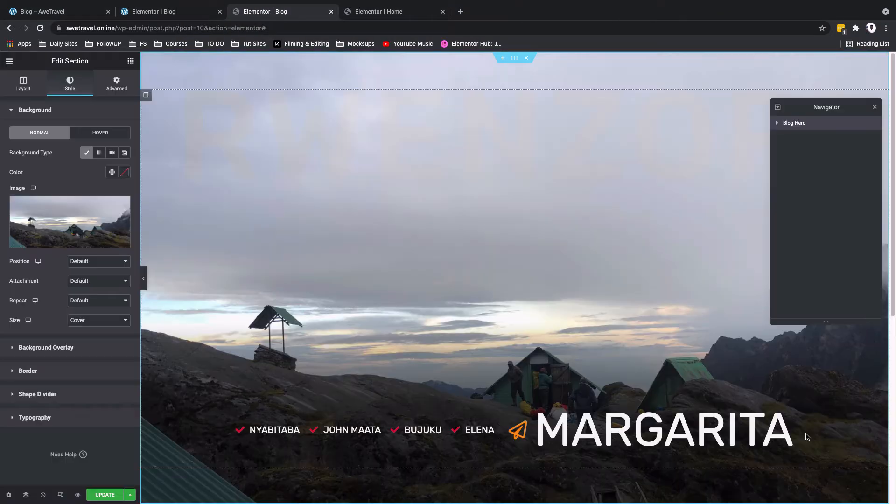
Step: Set the Blog Hero background image's position to Bottom Center
scroll(803, 406, "down", 2)
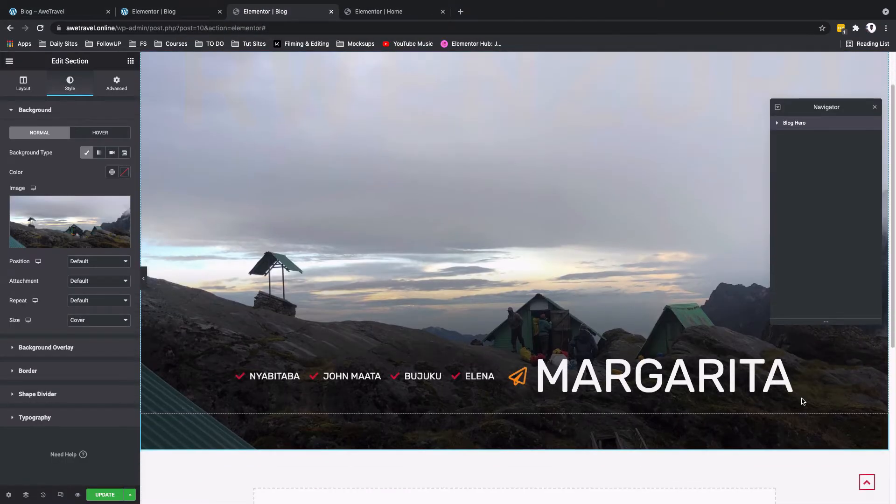
scroll(803, 402, "up", 2)
scroll(803, 402, "down", 3)
scroll(803, 401, "up", 3)
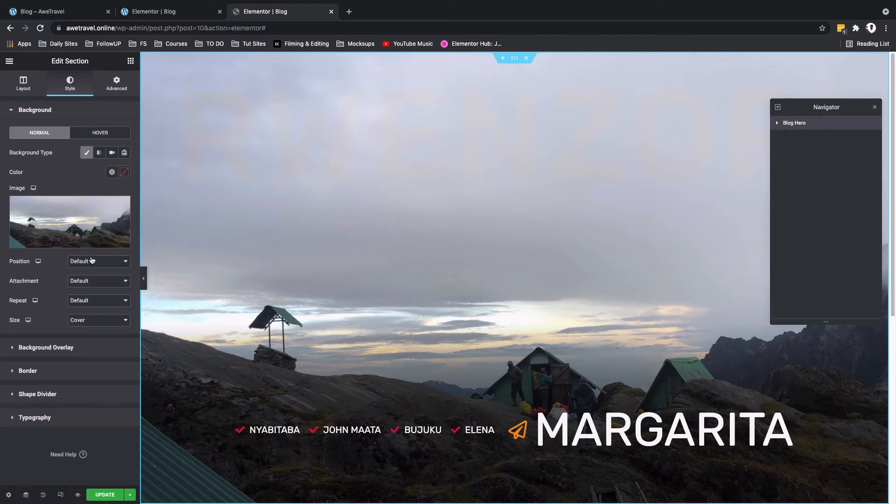
left_click(90, 262)
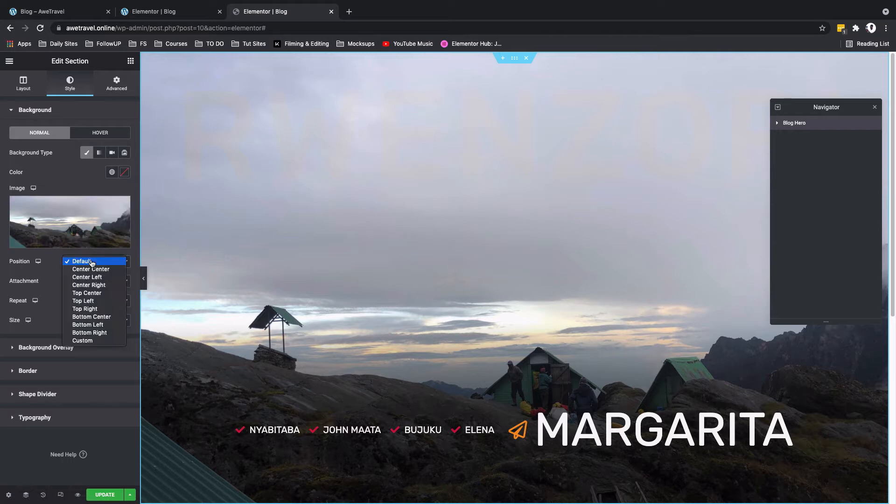
left_click(98, 316)
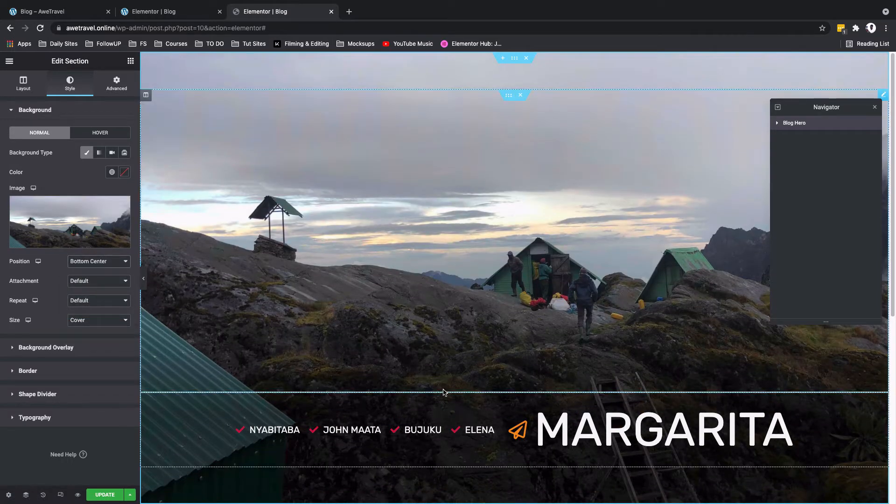
Step: Compare the hero with the finished blog page and delete the icon list of camp names beside the large title
left_click(50, 11)
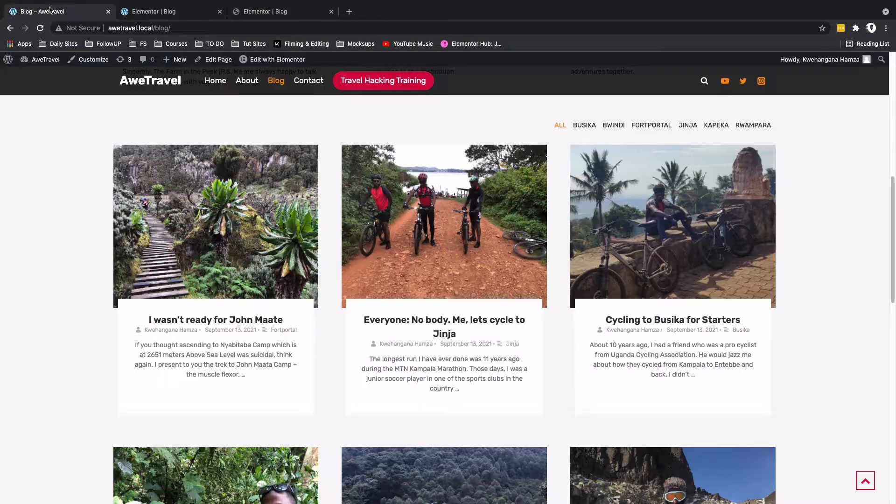
scroll(131, 145, "up", 10)
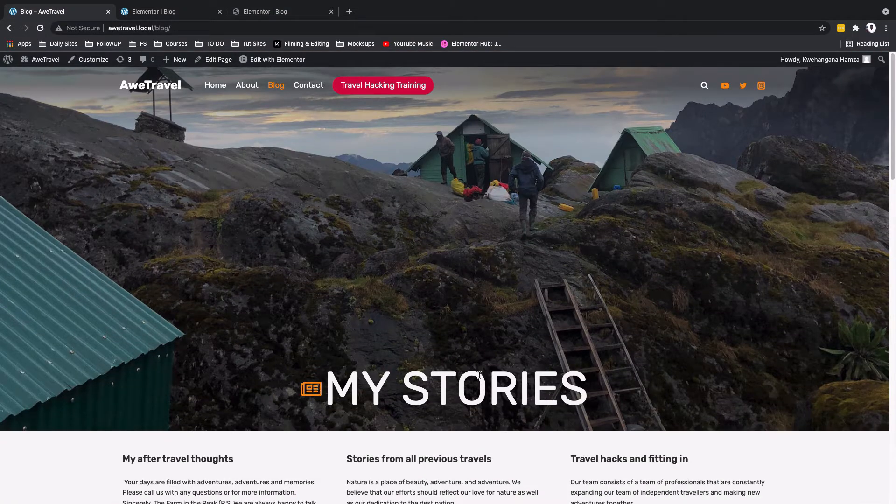
left_click(264, 11)
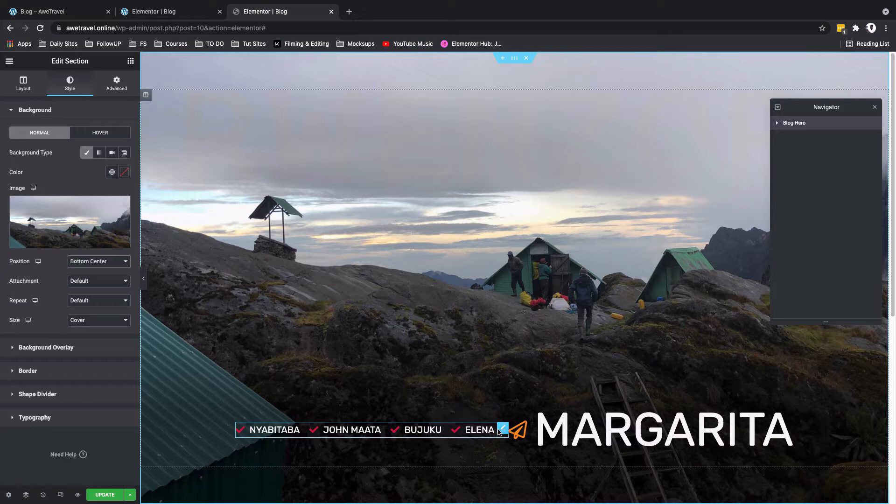
right_click(500, 430)
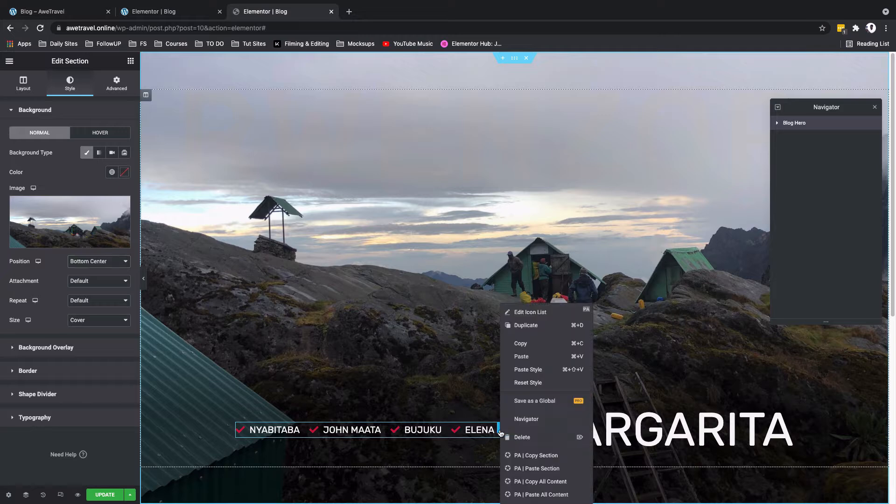
left_click(526, 436)
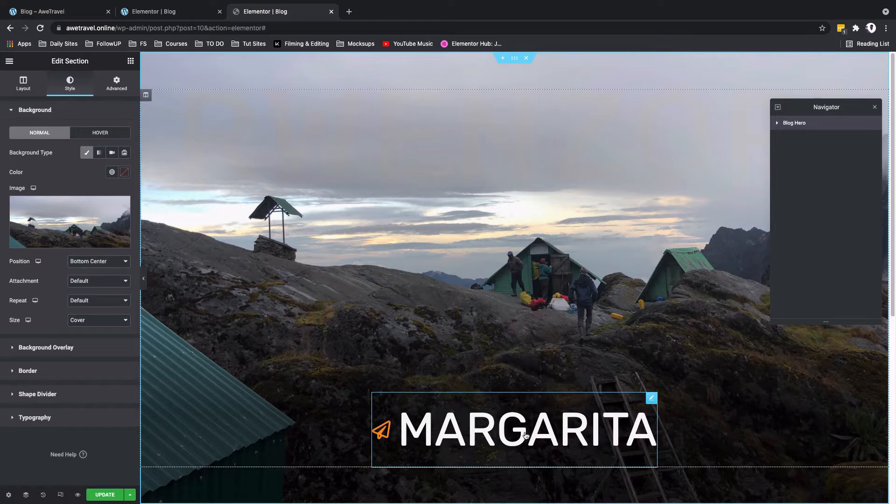
Step: Change the large hero title's icon list item text from Margarita to "My stories"
left_click(652, 397)
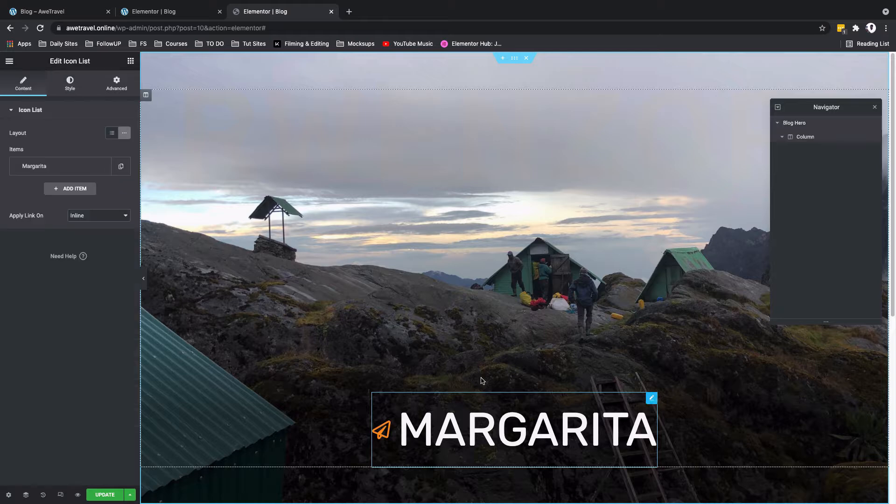
left_click(72, 164)
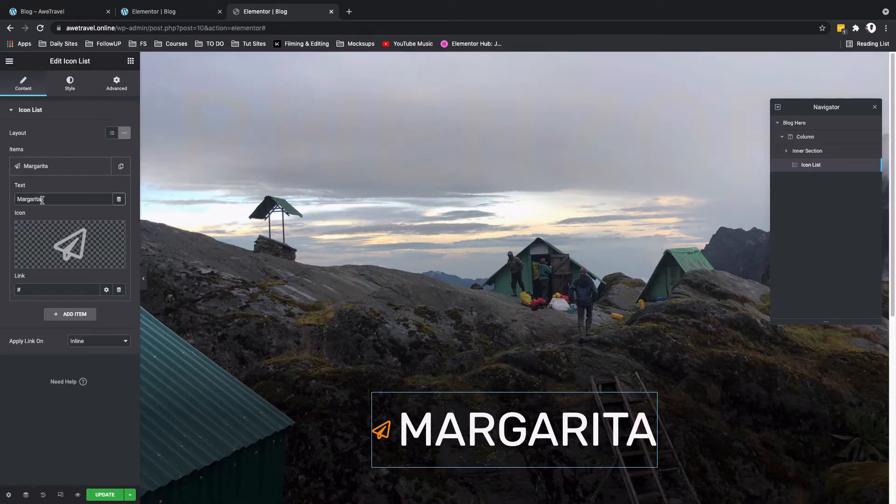
double_click(42, 200)
type("My")
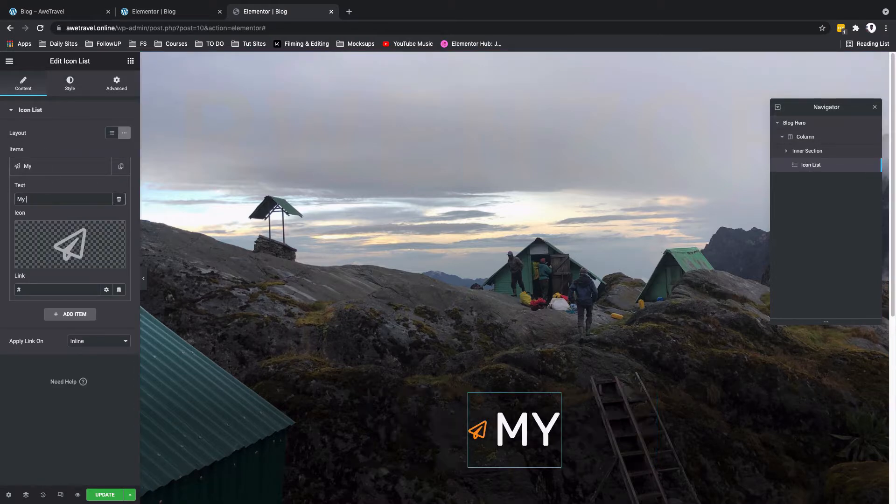
type(" stories")
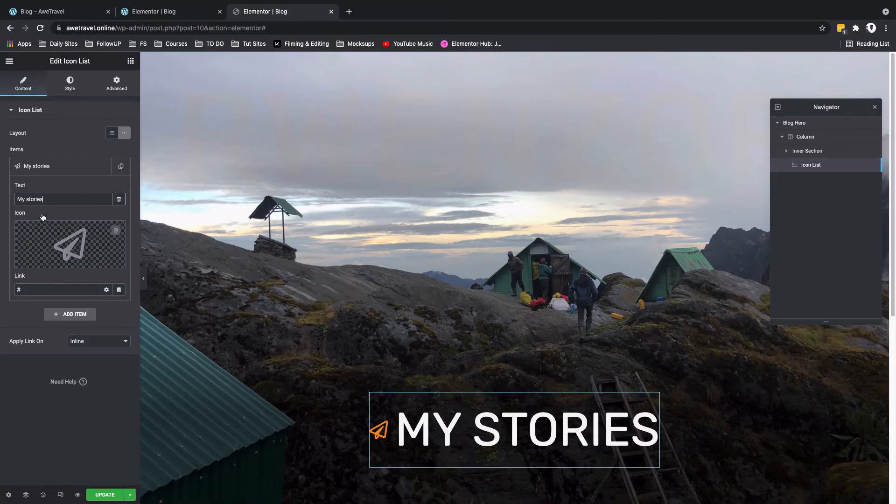
Step: Replace the hero title's icon with the first newspaper icon found by filtering the icon library for "news"
left_click(42, 259)
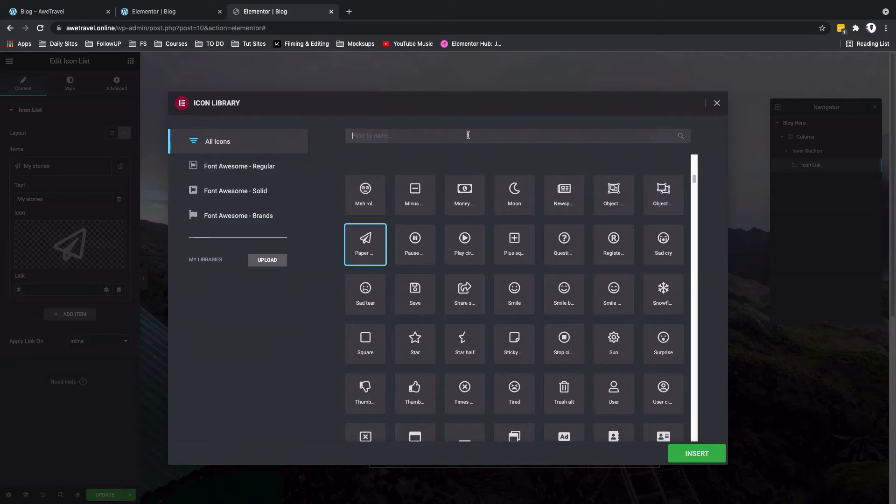
left_click(468, 135)
type("news")
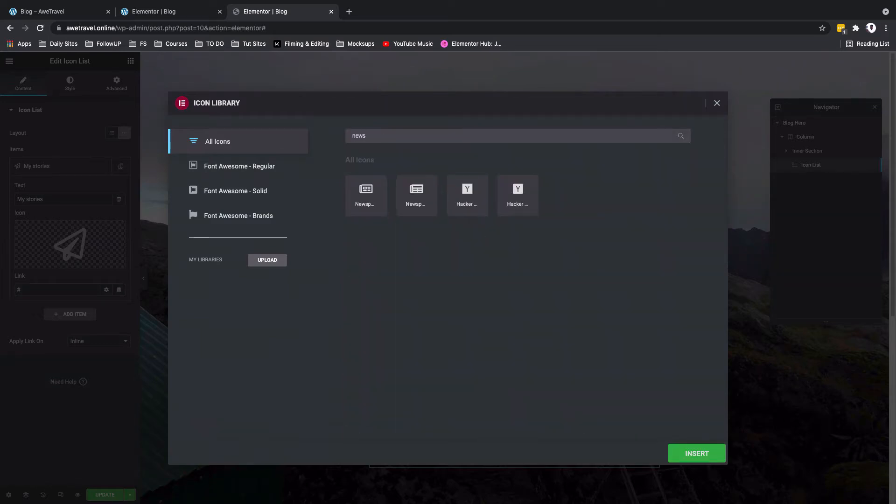
double_click(354, 210)
Step: Compare the hero with the finished blog page, set the Blog Hero section's height to Default and update the page
left_click(74, 13)
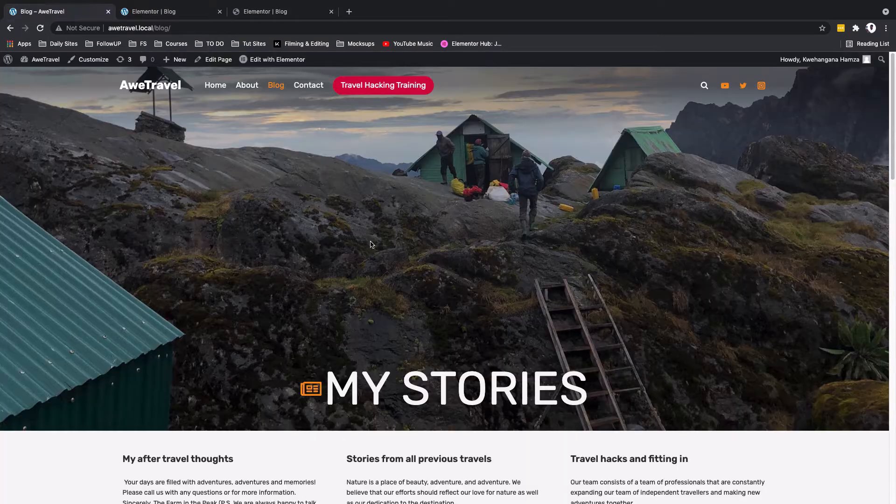
left_click(265, 11)
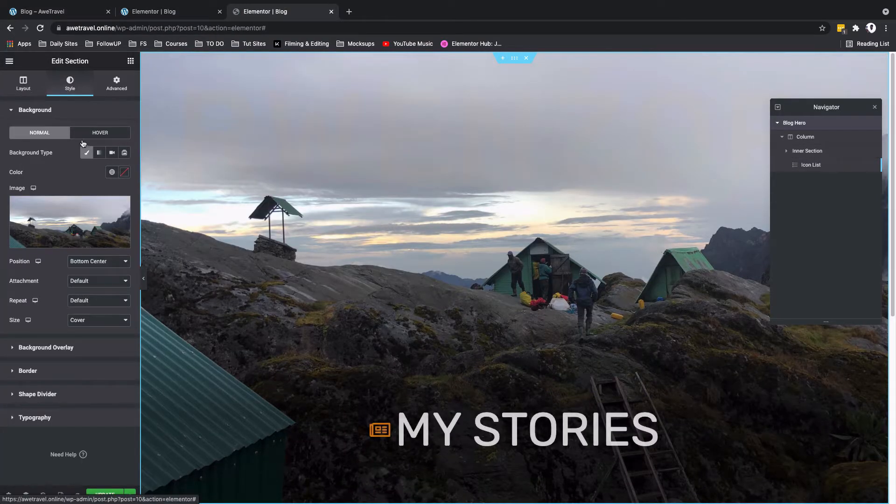
left_click(27, 85)
left_click(126, 173)
left_click(82, 154)
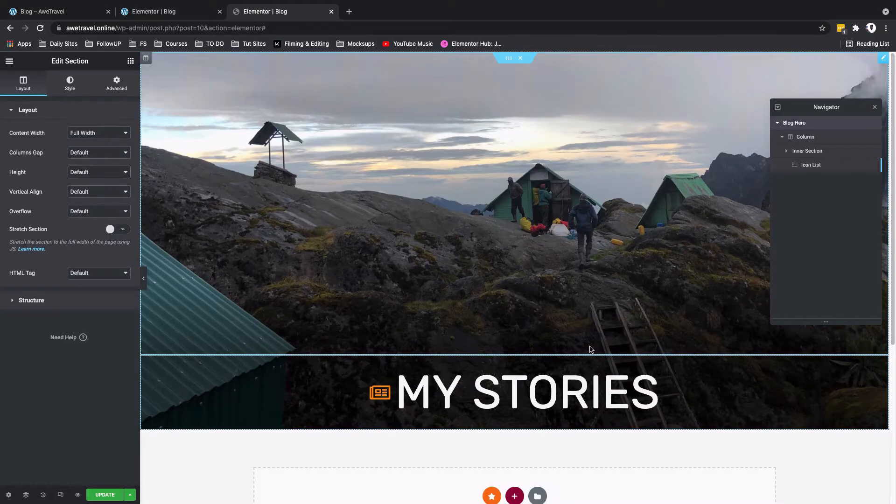
left_click(110, 494)
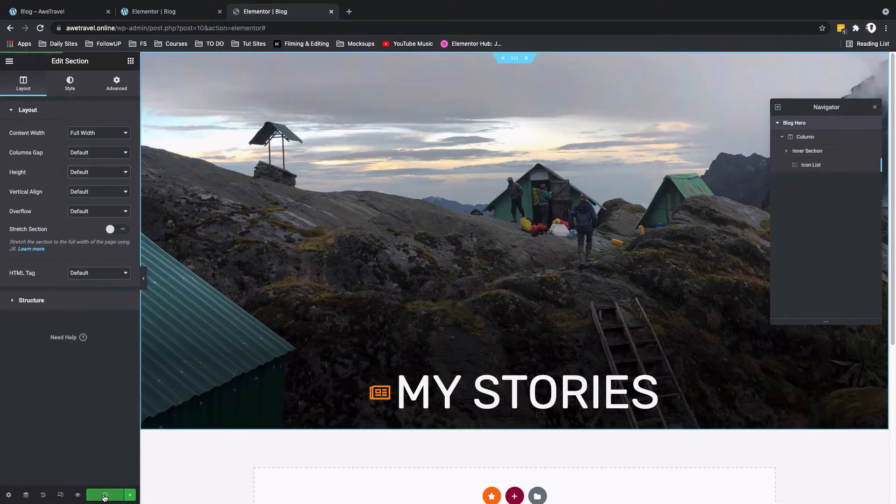
Step: Check the finished blog page's layout and add a section with three equal columns below the Blog Hero
key("super+1")
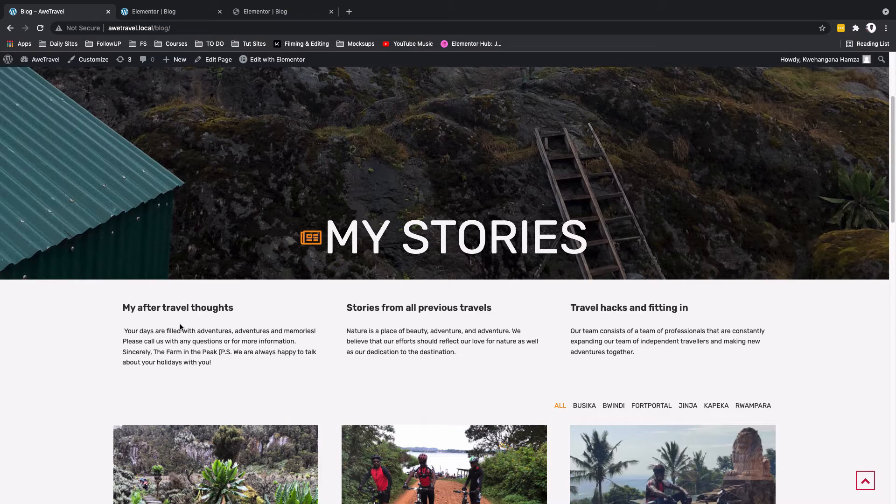
left_click(258, 19)
left_click(516, 321)
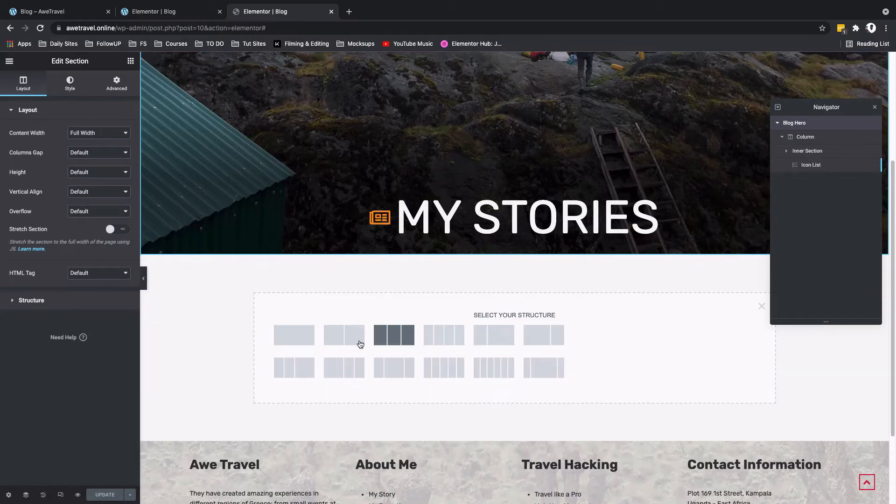
left_click(404, 338)
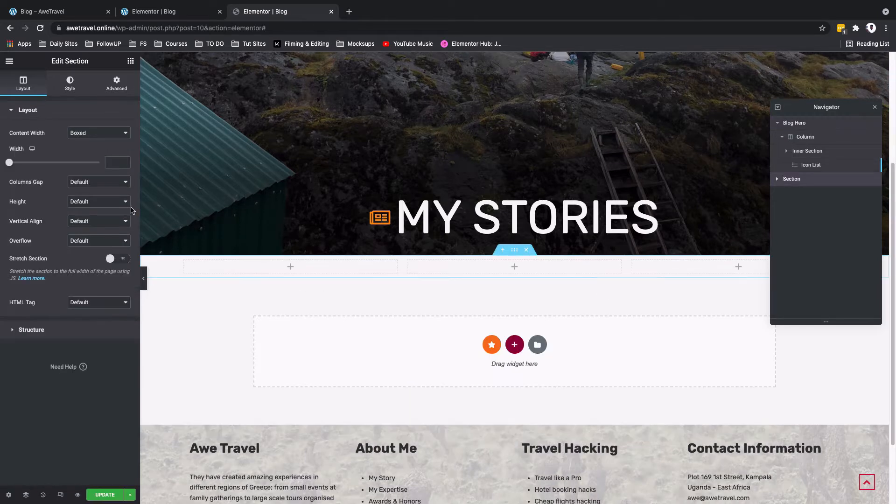
Step: Add a "My after travel thoughts" heading to the first column, with a text editor paragraph beginning "Your days are filled with adventures" below it
left_click(111, 83)
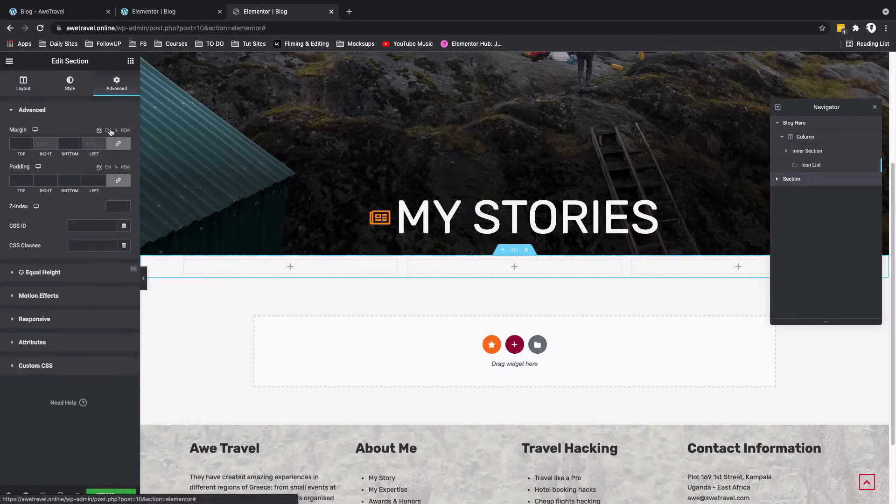
left_click(129, 61)
left_click_drag(104, 148, 289, 267)
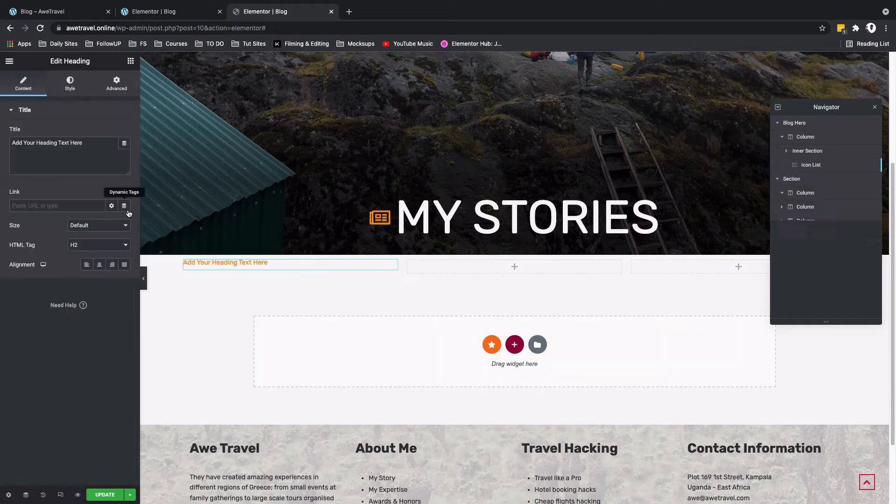
left_click(117, 84)
left_click(131, 61)
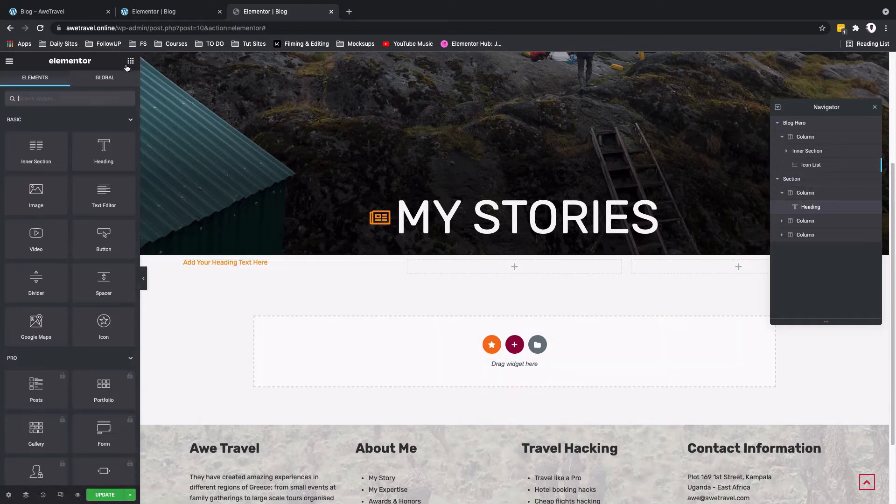
left_click_drag(104, 193, 217, 279)
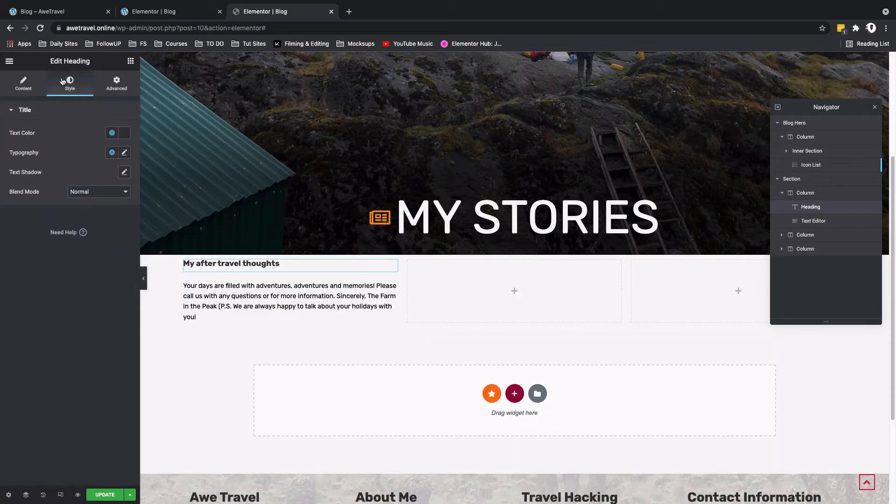
Step: Apply the Secondary global font to the first column's heading and open the style settings of the paragraph below it
left_click(114, 155)
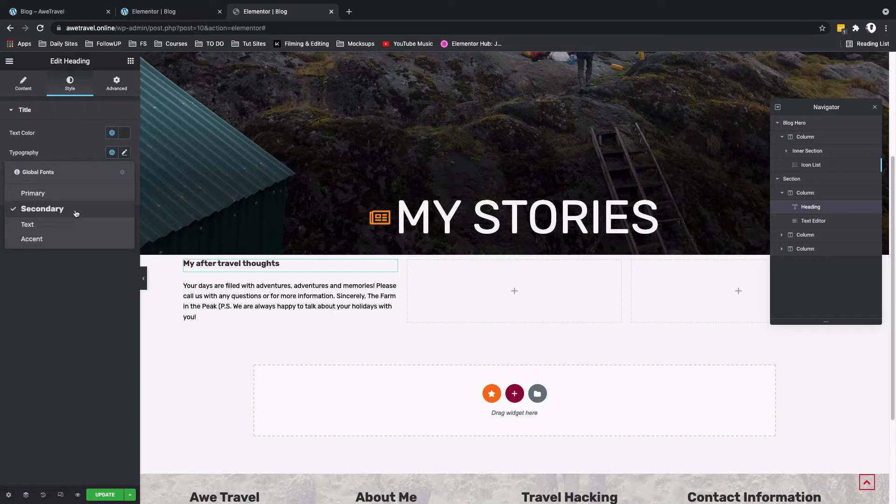
left_click(76, 213)
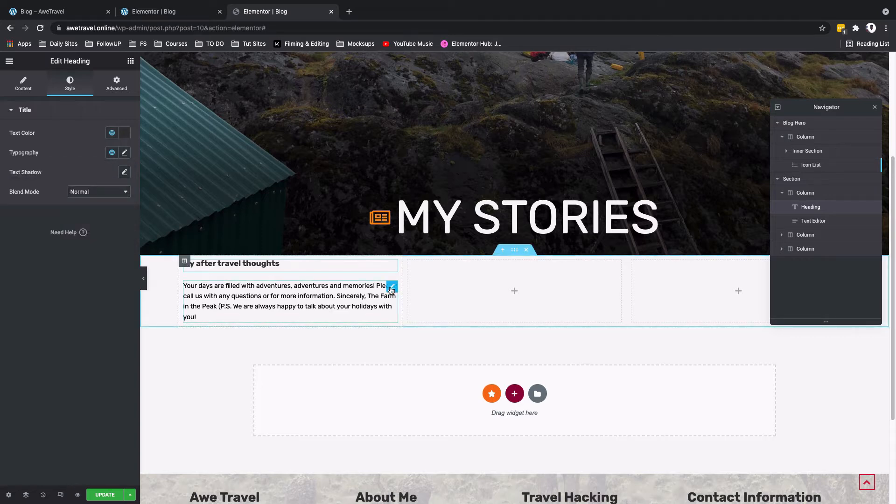
left_click(392, 286)
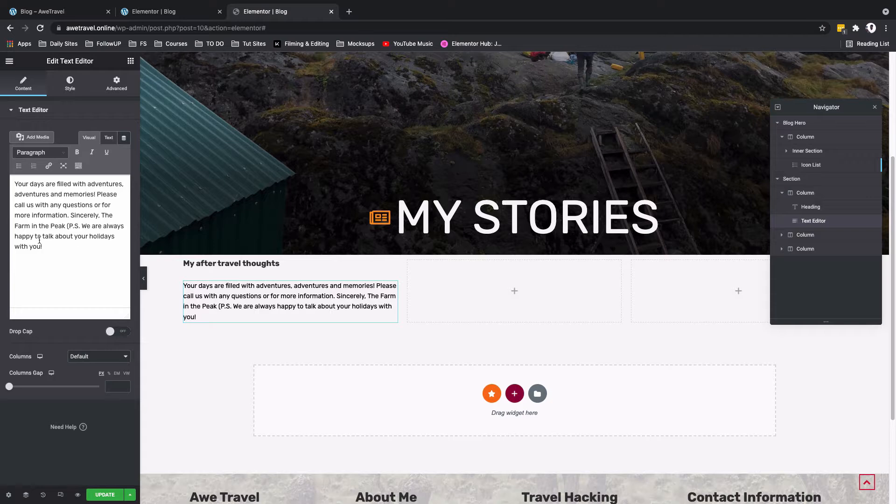
left_click(69, 89)
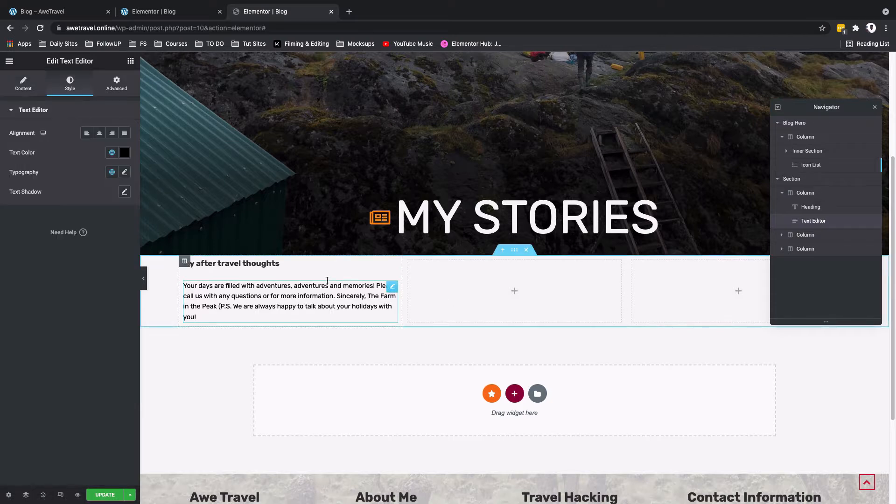
Step: Copy the heading and text into the other two columns, retitled "Stories from all previous travels" and "Travel hacks and fitting in", with matching paragraphs
right_click(398, 268)
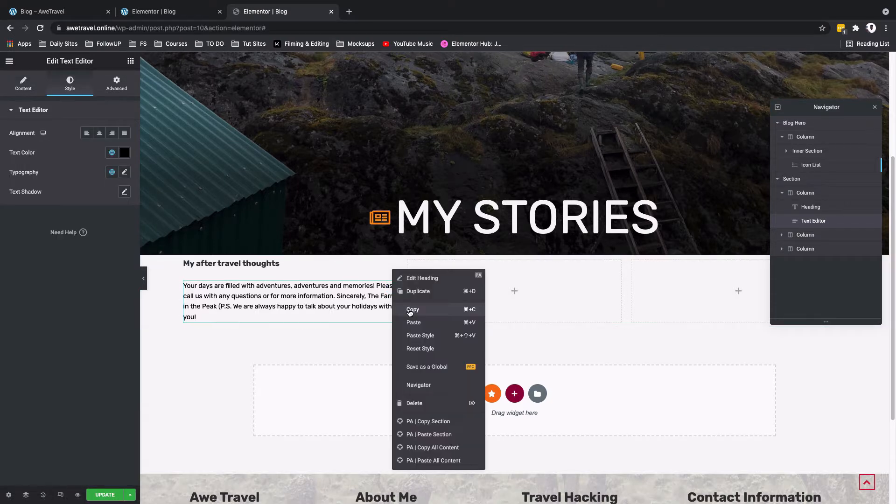
left_click(414, 308)
right_click(474, 293)
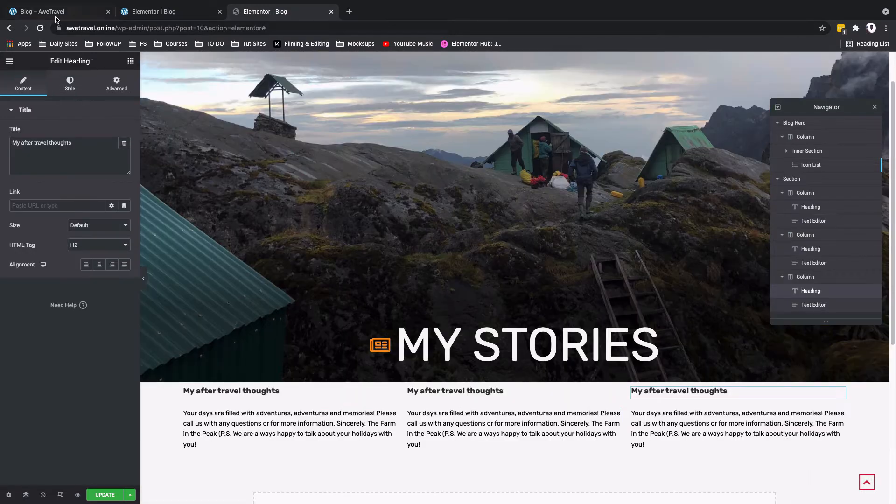
left_click(53, 18)
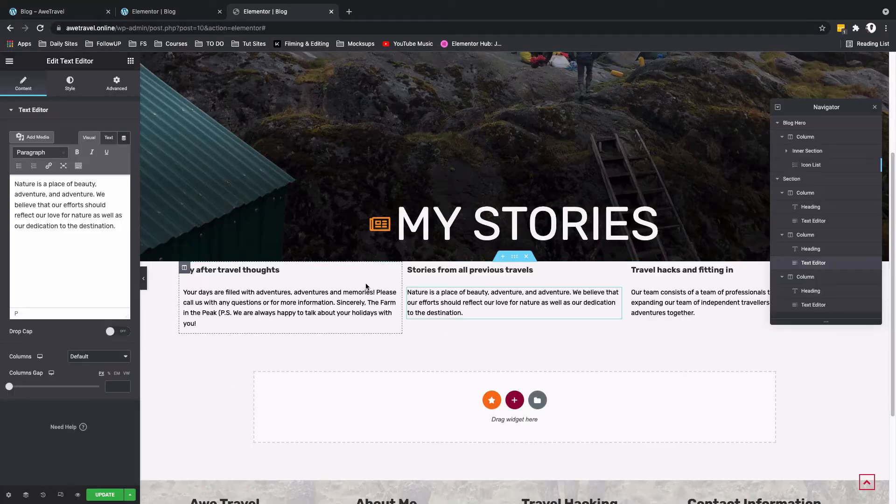
Step: Unlink the three-column section's padding values and set its top and bottom padding to 20 px
scroll(377, 358, "up", 2)
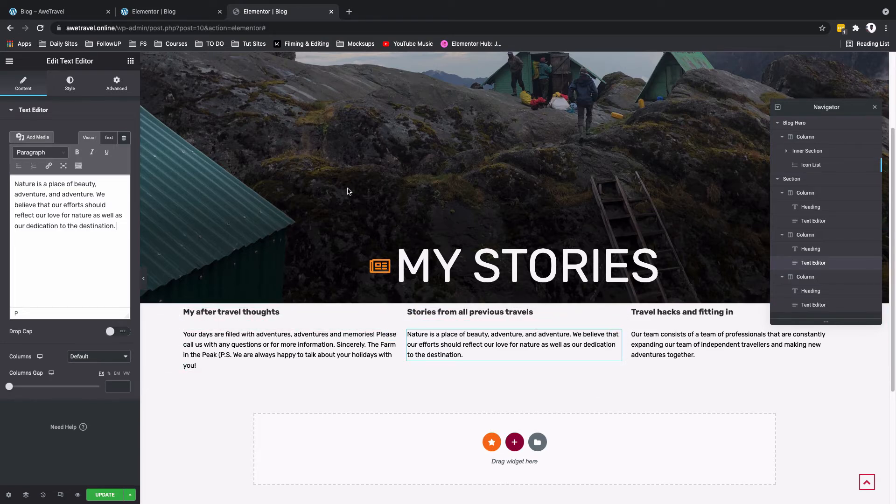
left_click(512, 301)
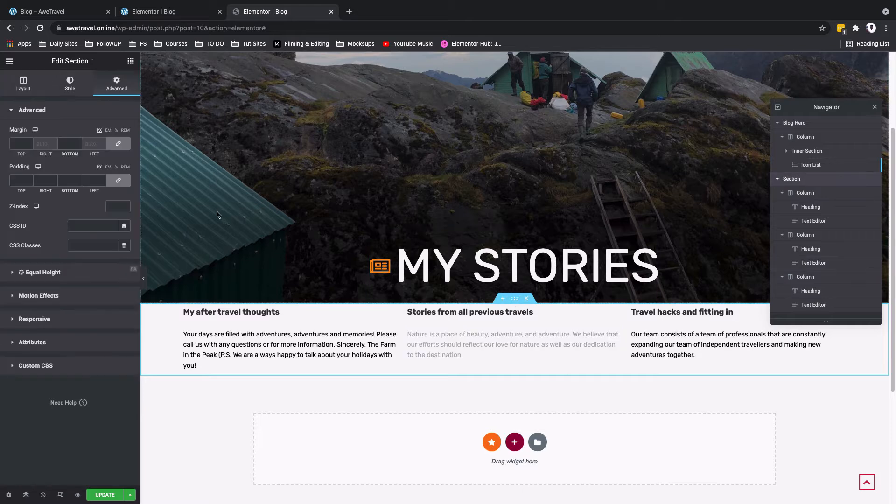
left_click(126, 182)
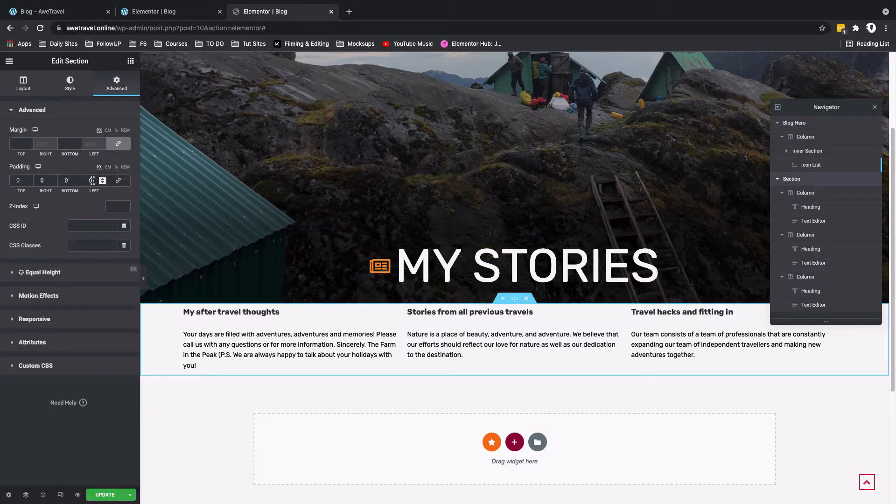
left_click(14, 180)
type("20")
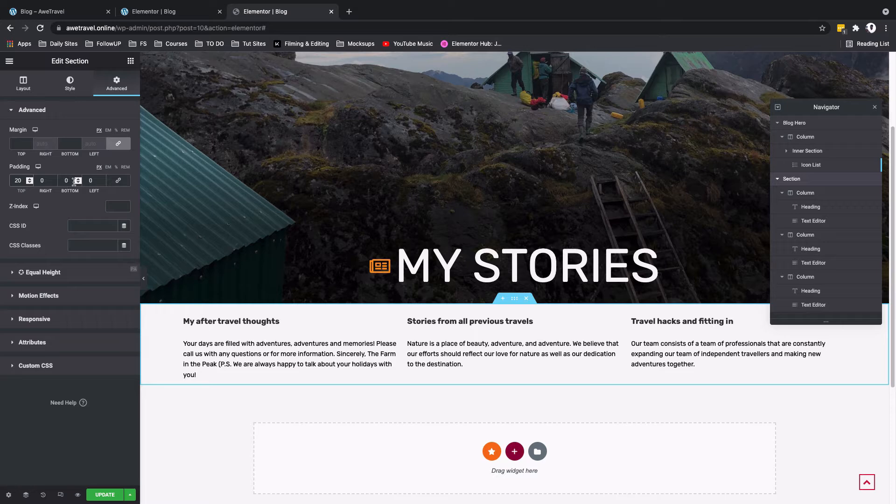
left_click(58, 182)
type("20")
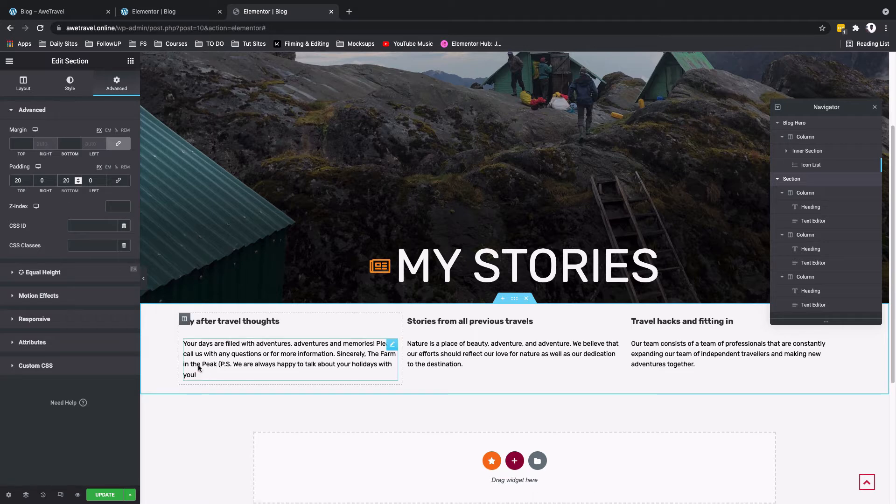
Step: Increase the three-column section's bottom and top padding to 40 px
key("BackSpace")
type("4")
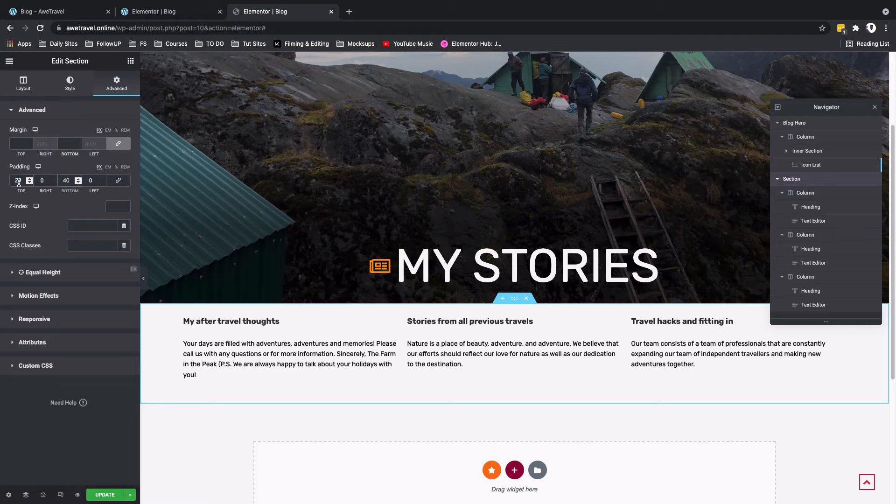
left_click_drag(18, 183, 12, 182)
type("4")
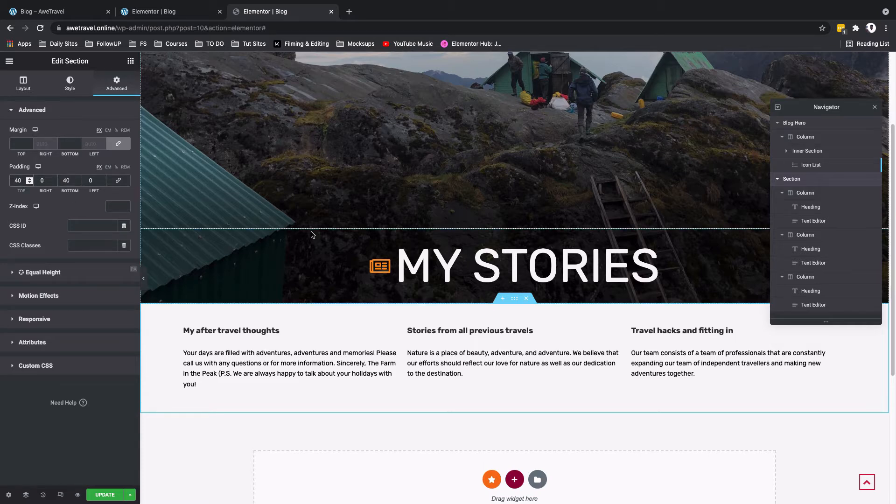
Step: Update the page and examine the filterable post grid below the three text columns on the finished blog page
scroll(365, 371, "down", 2)
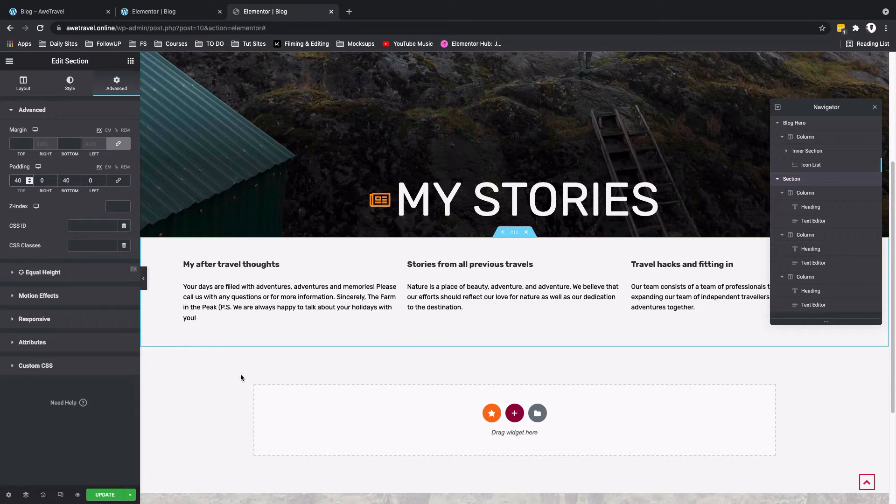
scroll(242, 385, "down", 2)
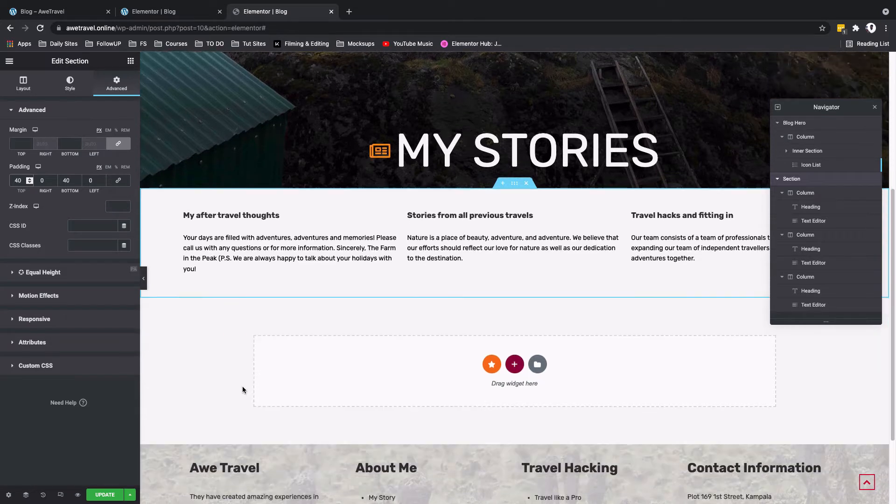
left_click(100, 496)
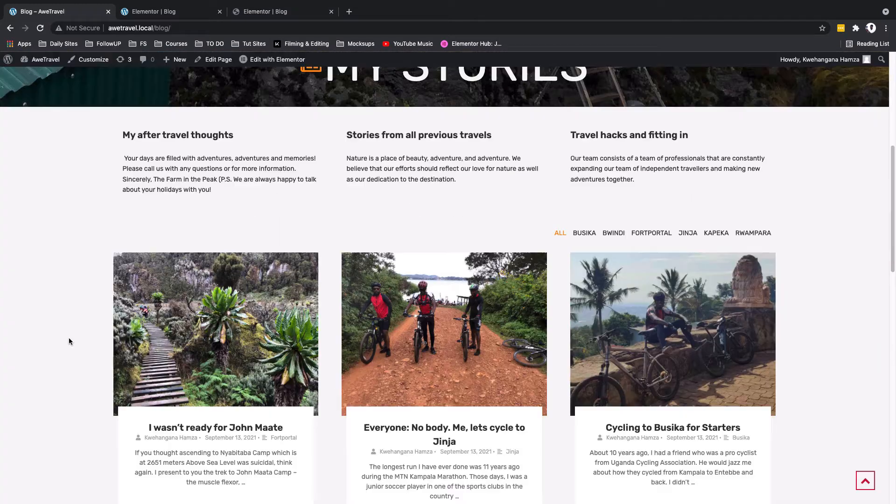
scroll(69, 342, "down", 3)
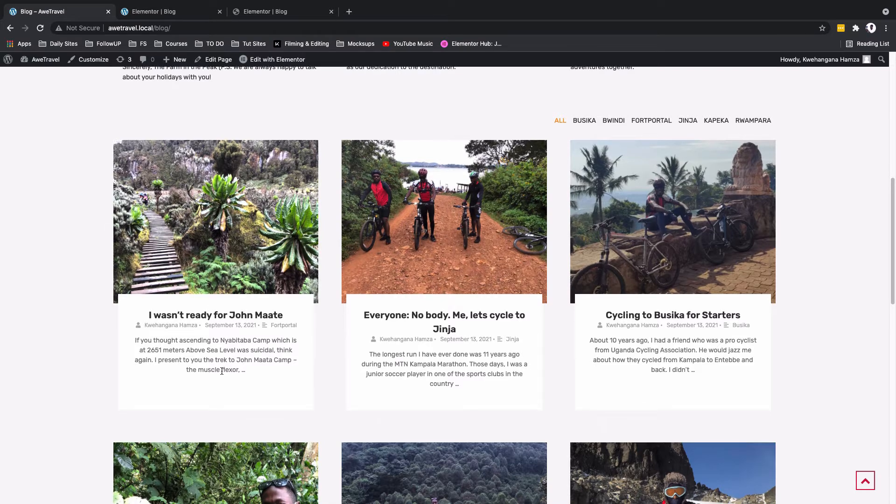
Step: Switch back to the live page's editor, add a single-column section below the three text columns, and place the Premium Blog widget in it
scroll(219, 330, "down", 3)
scroll(218, 330, "up", 3)
left_click(258, 11)
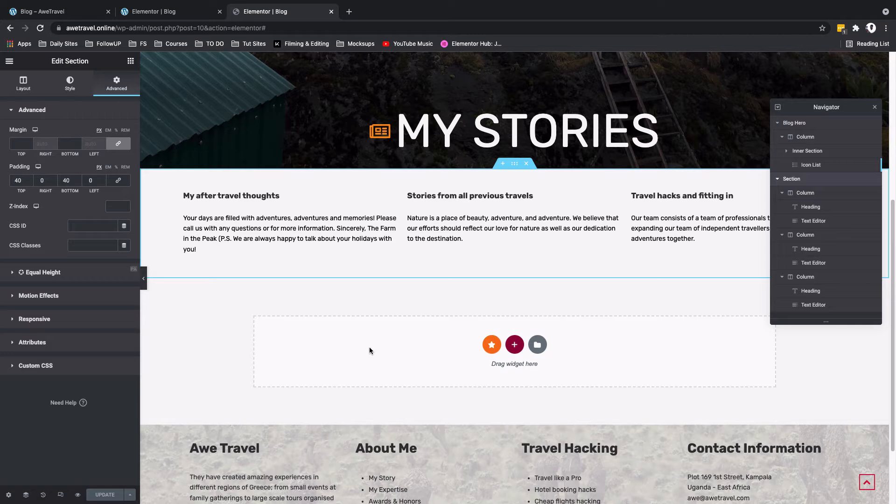
left_click(514, 345)
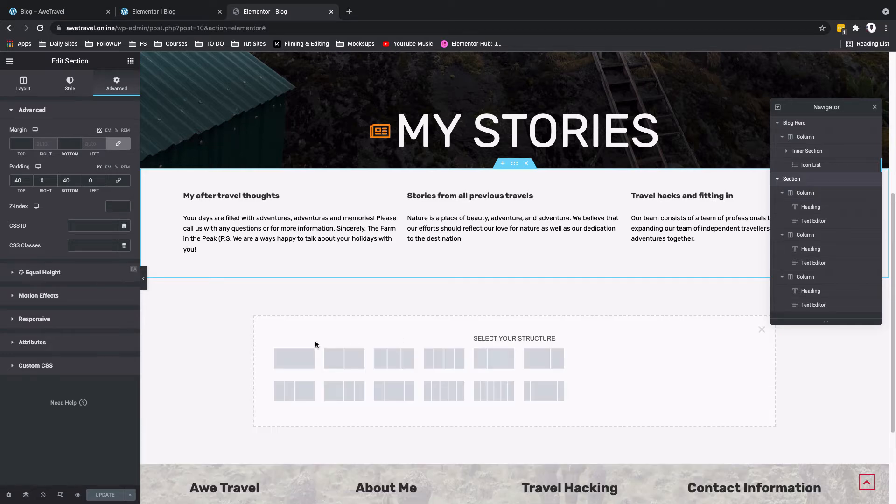
left_click(288, 351)
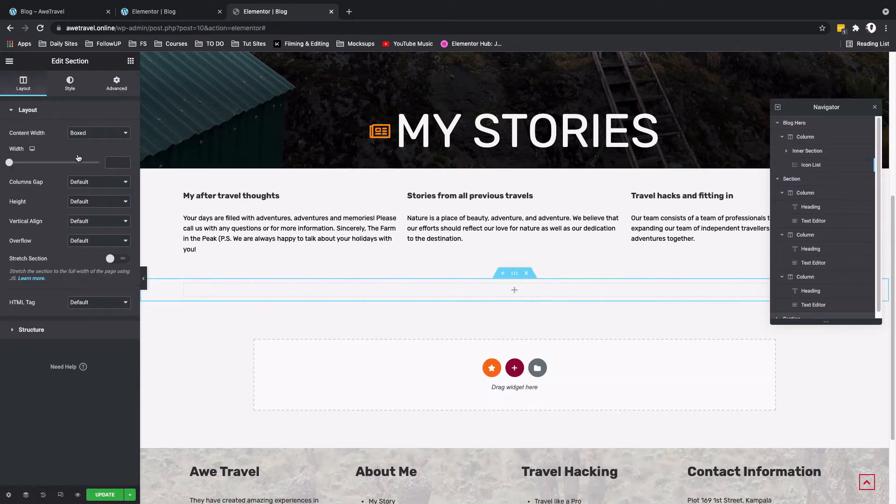
left_click(131, 61)
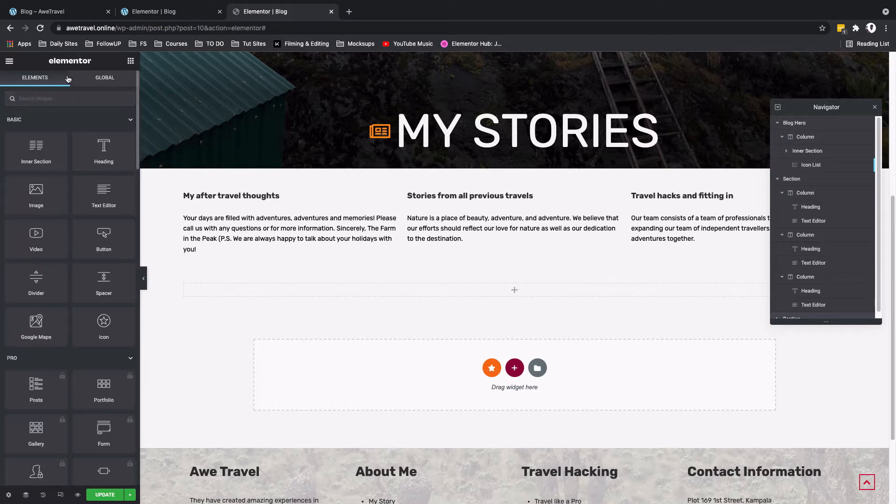
type("blog")
left_click_drag(36, 133, 479, 293)
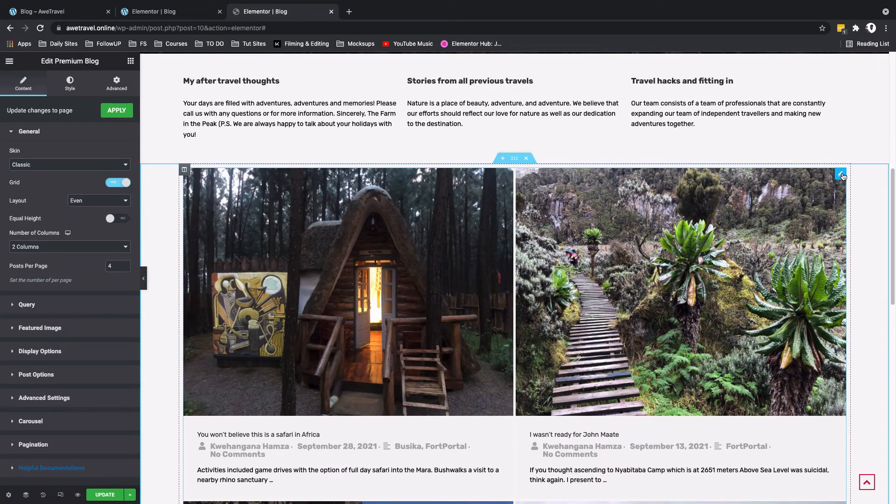
Step: Give the blog widget the Modern skin with a content offset of -20, keeping the Even layout
left_click(41, 166)
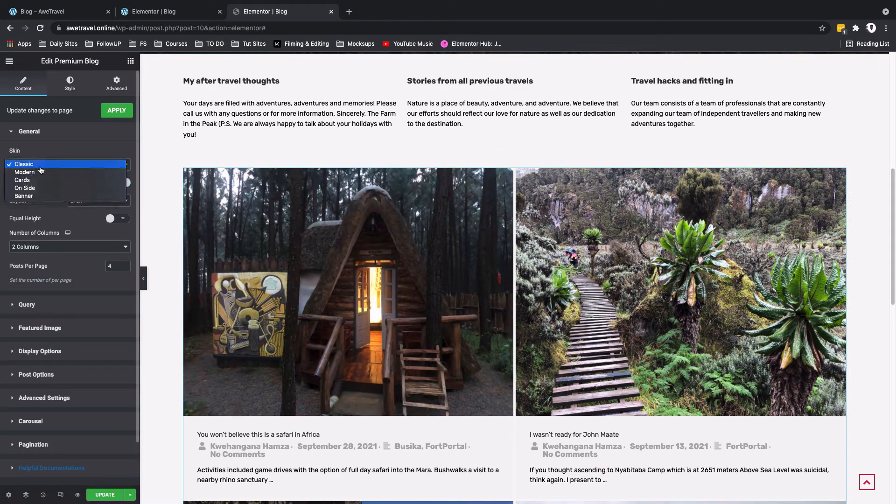
left_click(41, 172)
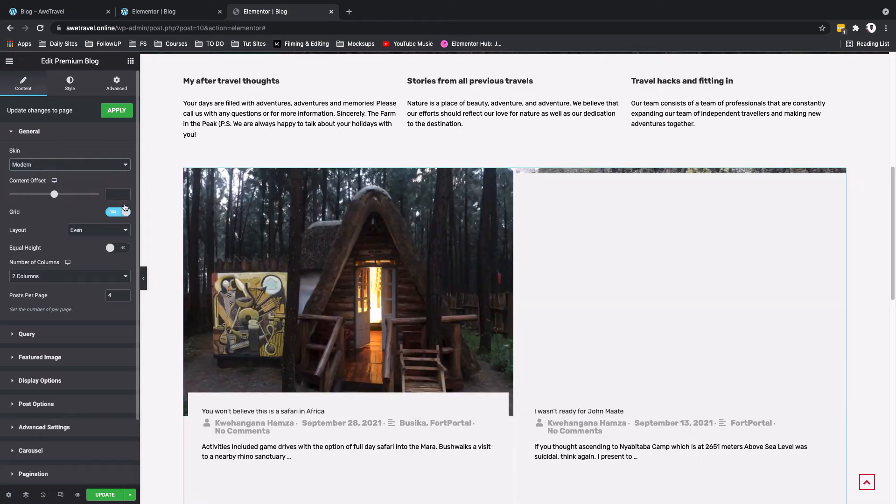
left_click(107, 194)
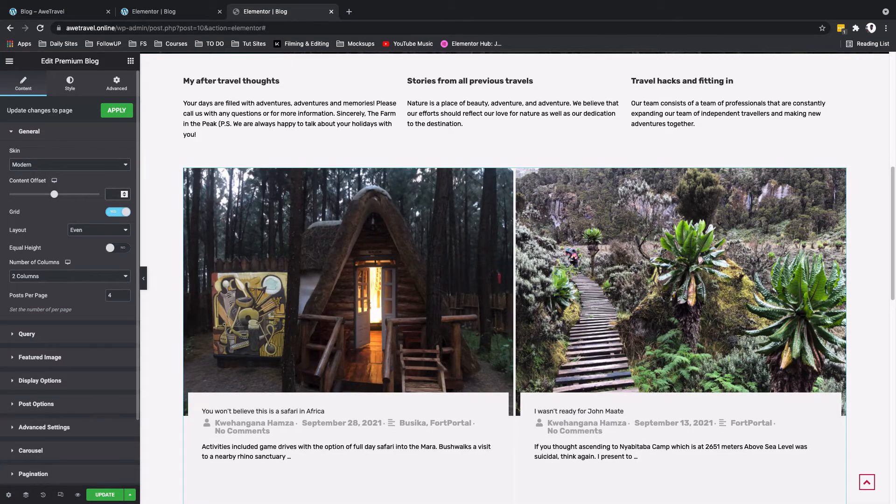
type("-20")
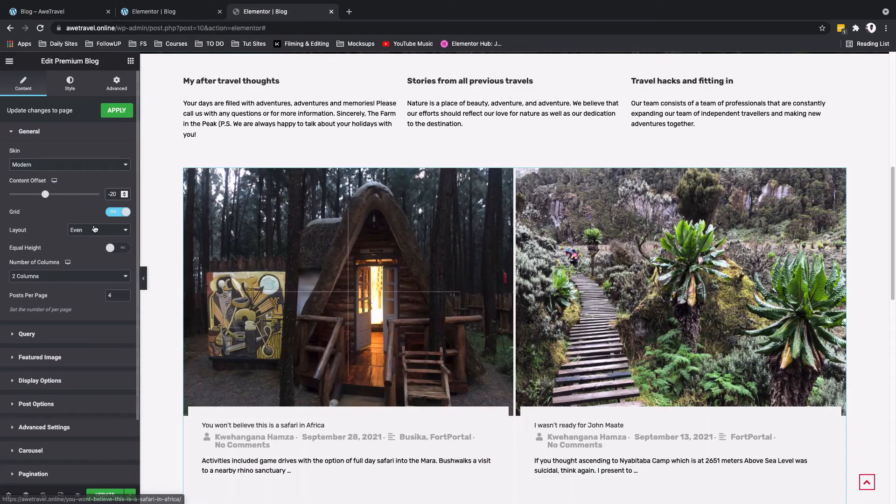
left_click(90, 231)
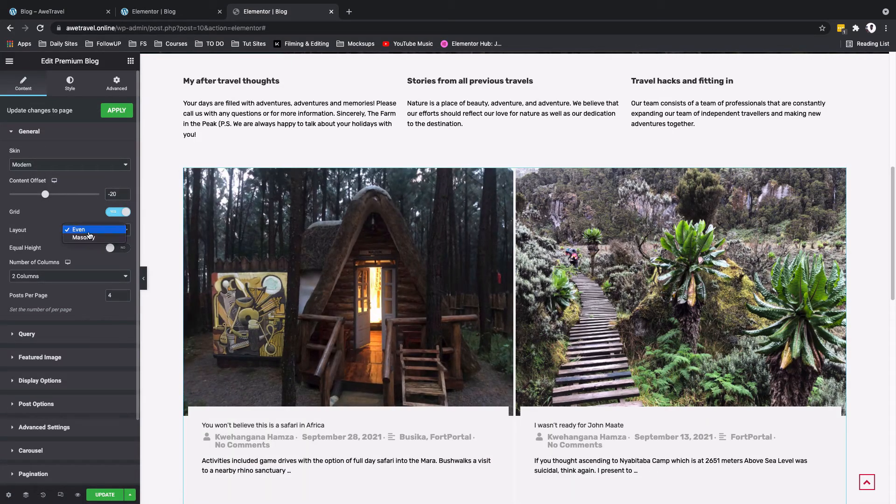
left_click(89, 232)
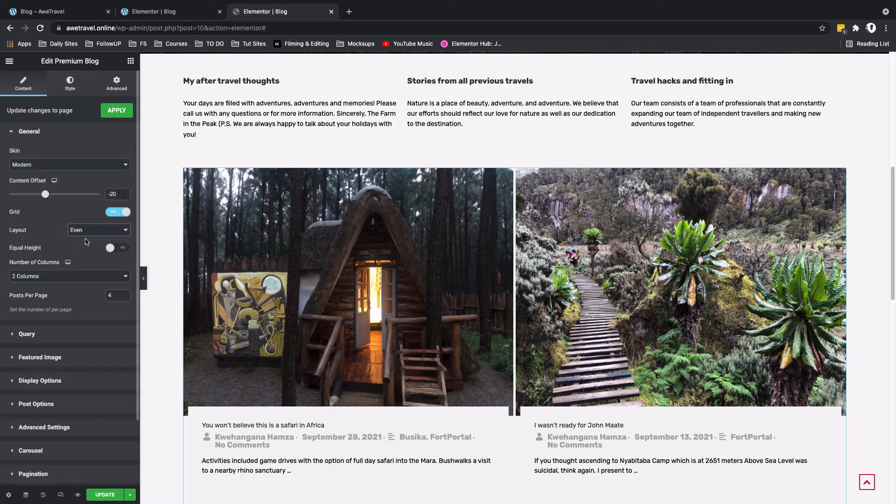
Step: Arrange the blog grid in 3 columns with 6 posts per page
left_click(72, 276)
left_click(74, 287)
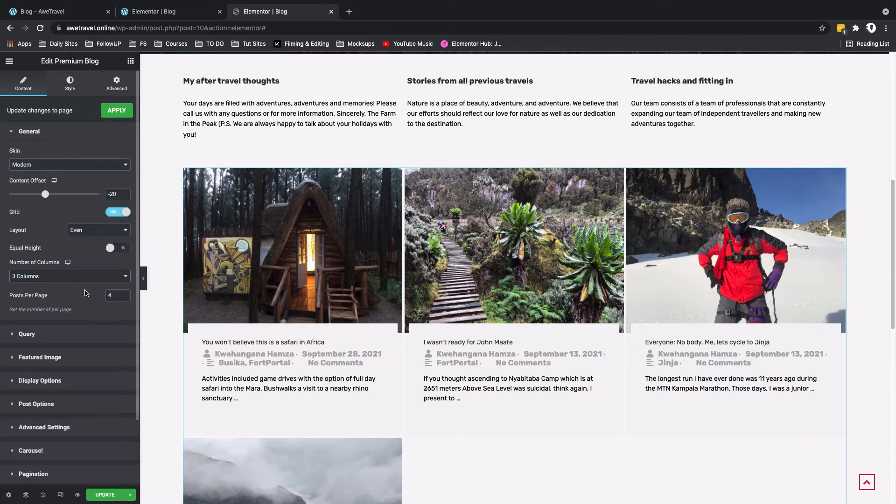
double_click(113, 295)
type("6")
scroll(475, 400, "down", 3)
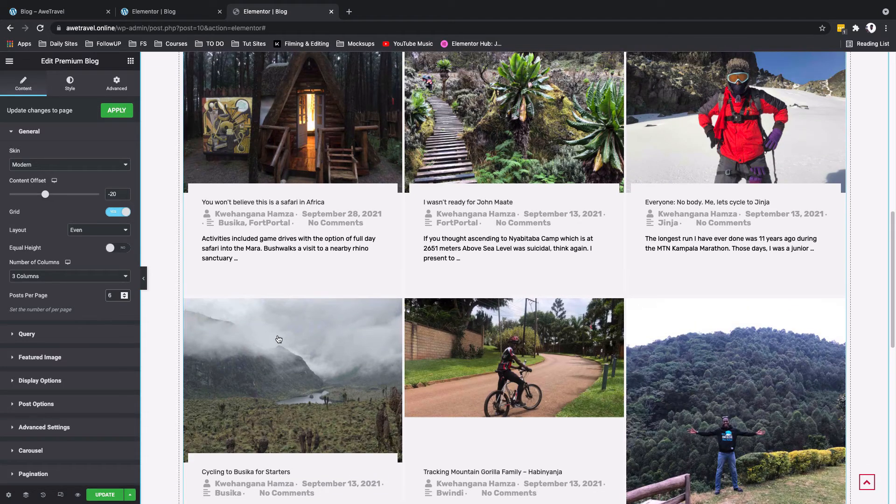
Step: Set the featured images' overlay effect to None and their hover effect to Bright
left_click(35, 135)
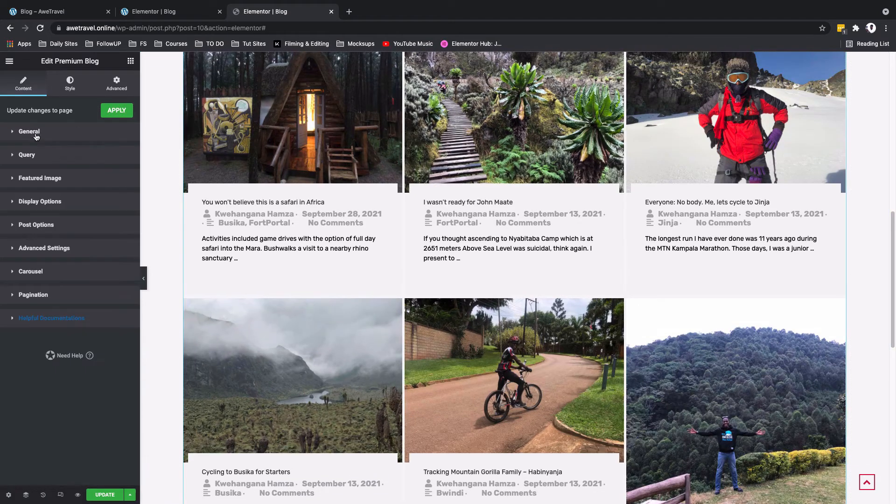
left_click(41, 181)
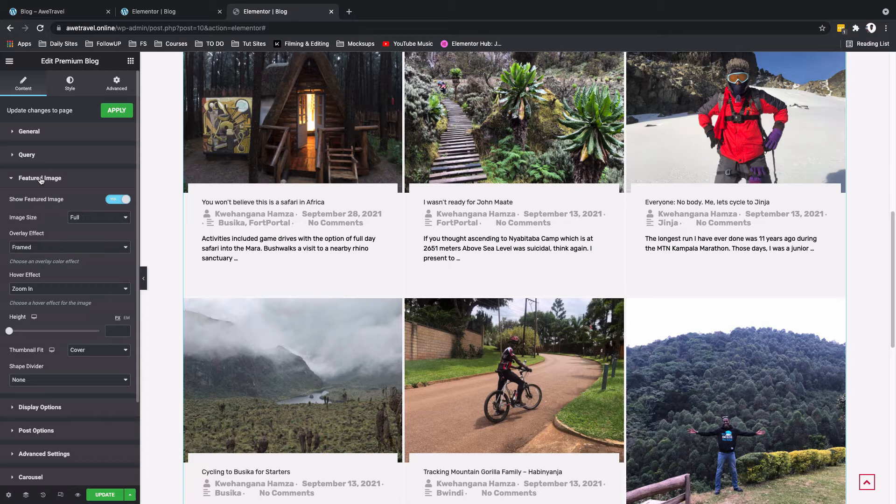
left_click(75, 248)
left_click(70, 238)
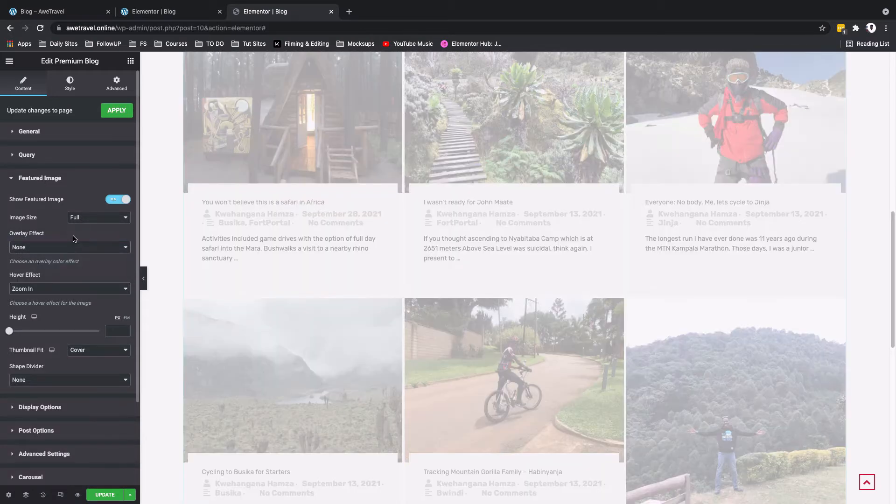
left_click(73, 293)
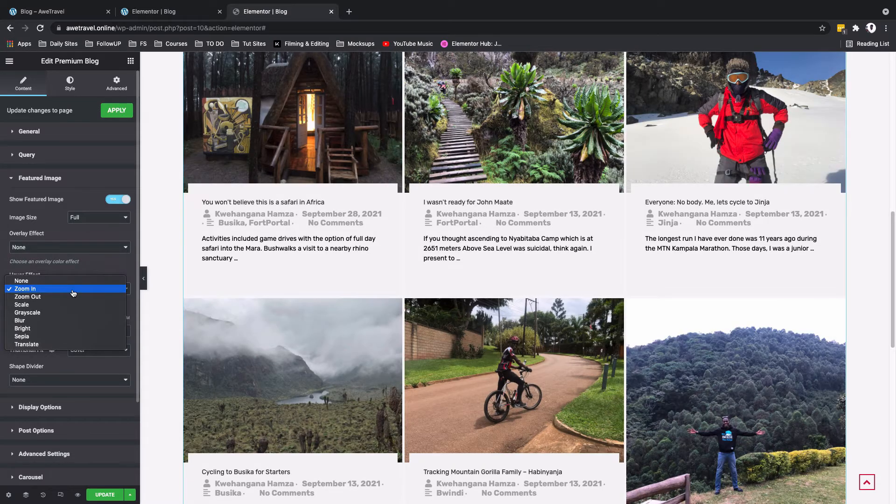
left_click(73, 329)
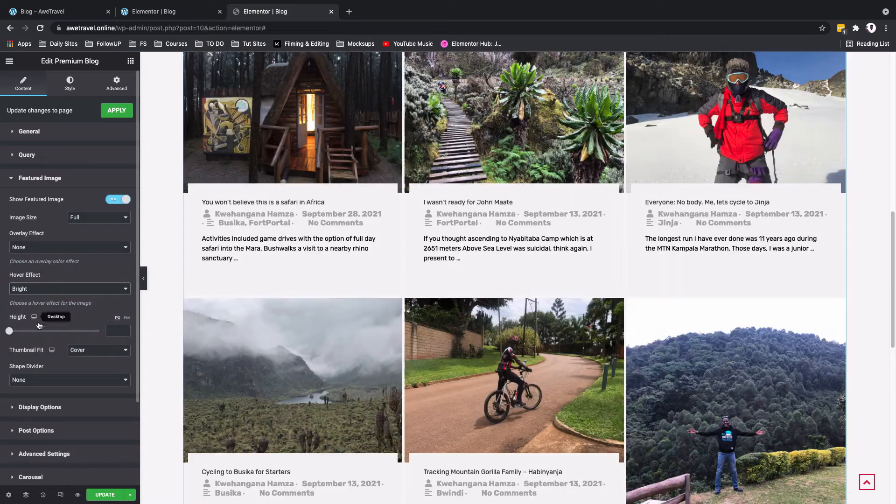
Step: Set the featured image height to 350 px, keeping the thumbnail fit at Cover and the shape divider at None
type("350")
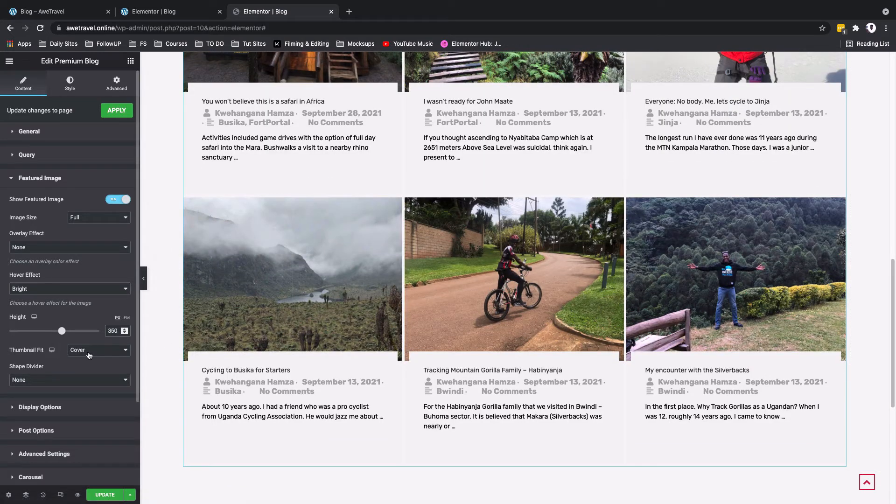
left_click(89, 354)
left_click(92, 351)
left_click(69, 383)
left_click(71, 383)
scroll(343, 390, "up", 6)
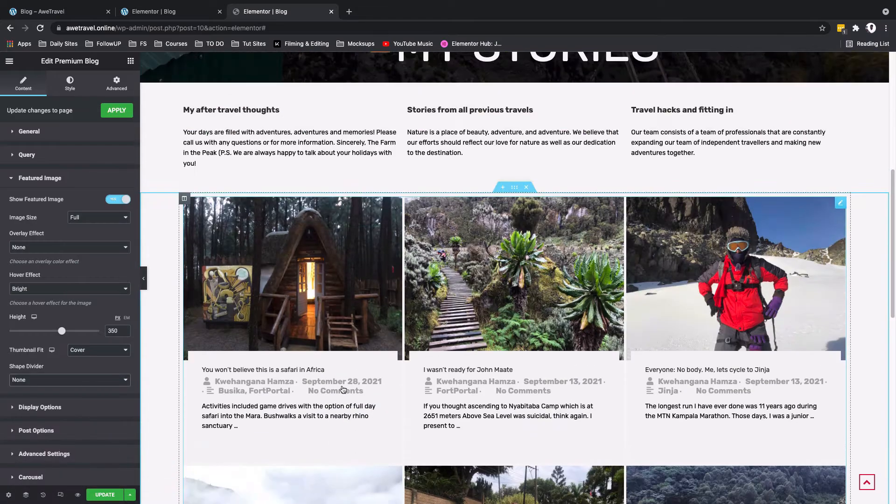
scroll(343, 390, "down", 4)
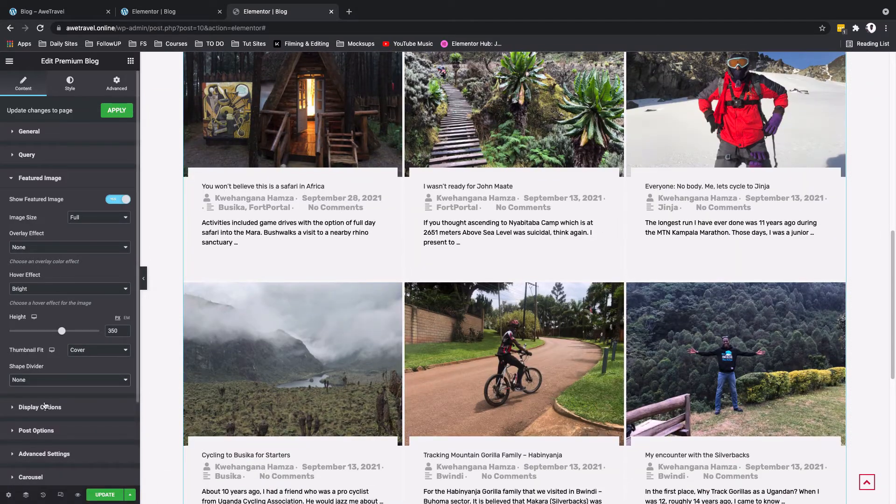
Step: Set the blog grid's rows spacing to 30 px and columns spacing to 50, and center-align the post content
left_click(45, 406)
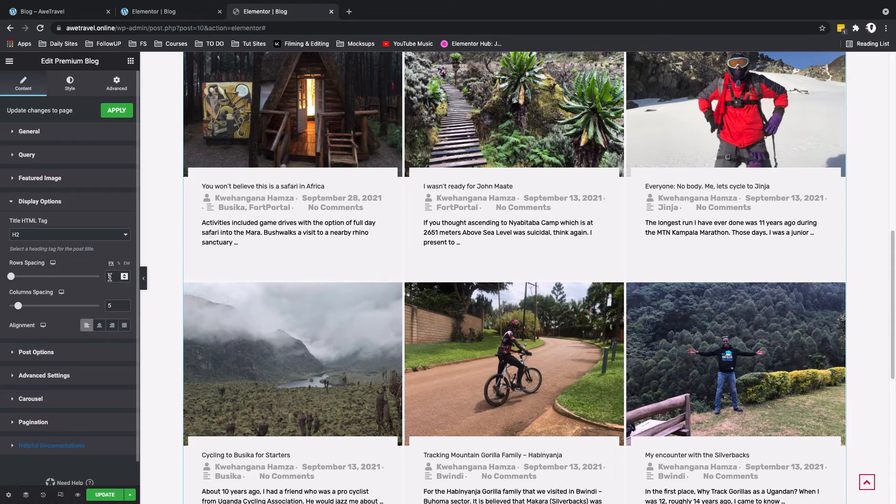
type("30")
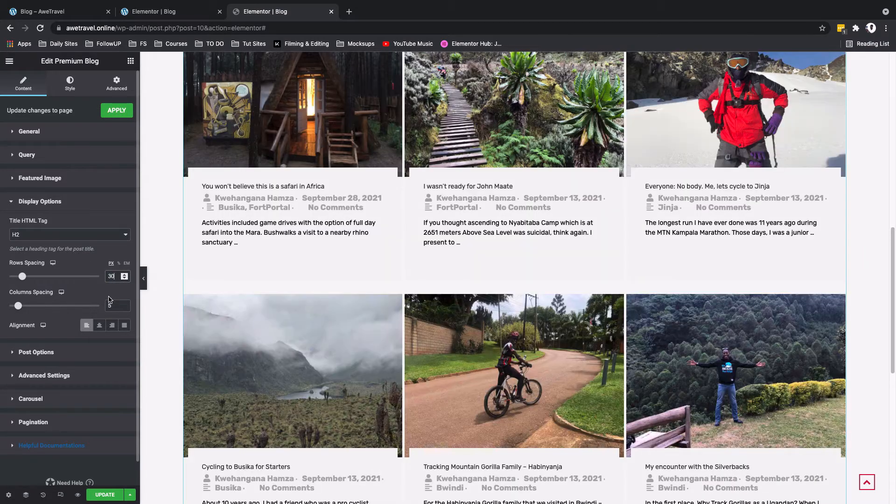
left_click(111, 305)
type("0")
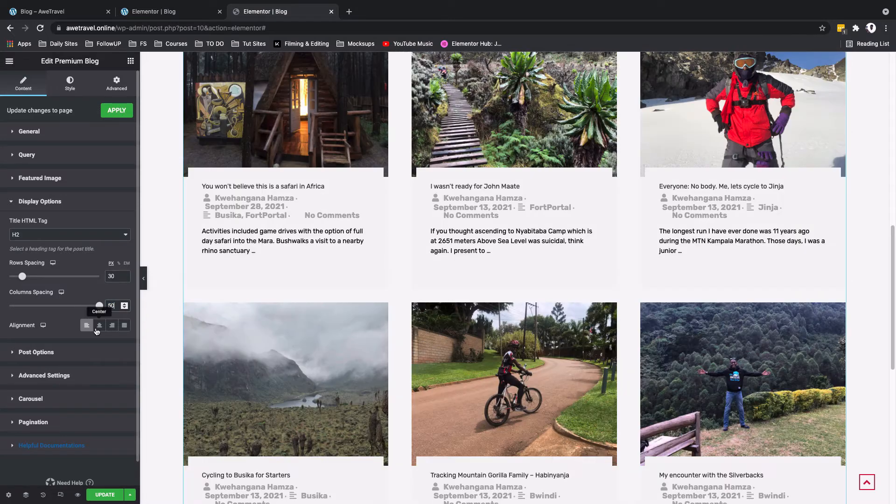
left_click(99, 325)
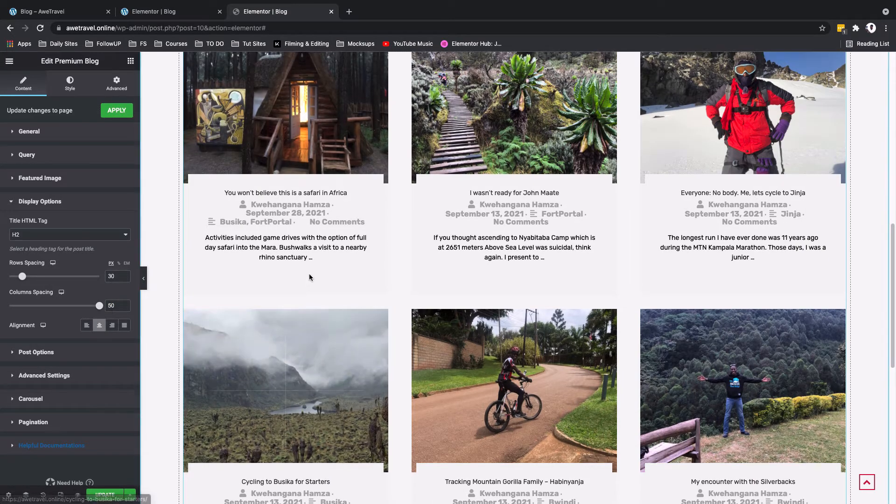
scroll(310, 276, "down", 1)
Step: Set the post excerpt length to 33 and turn off the comments meta
left_click(26, 351)
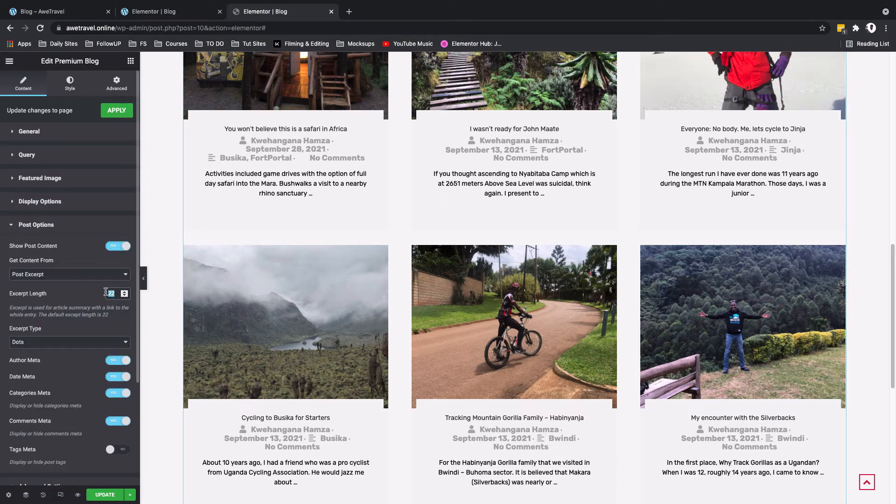
type("33")
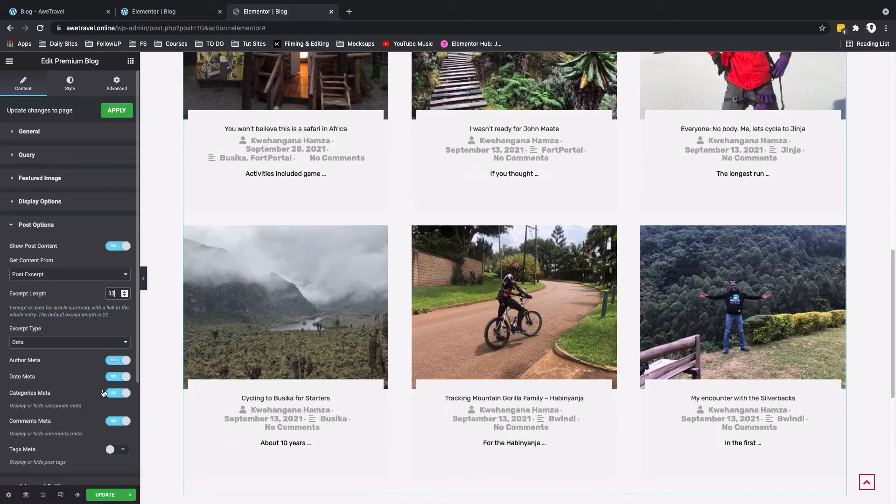
left_click(111, 423)
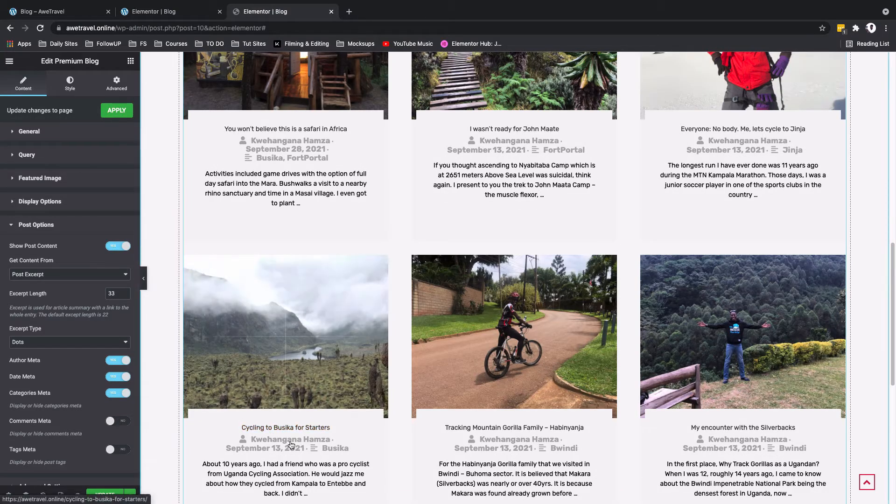
Step: Enable category filter tabs above the blog grid, align them right, and stop links from opening in a new tab
scroll(152, 389, "down", 1)
scroll(93, 323, "down", 3)
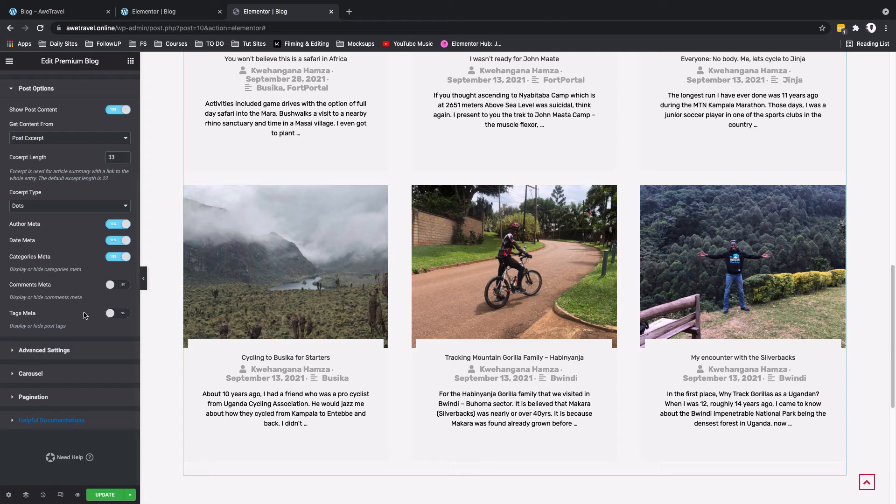
left_click(43, 350)
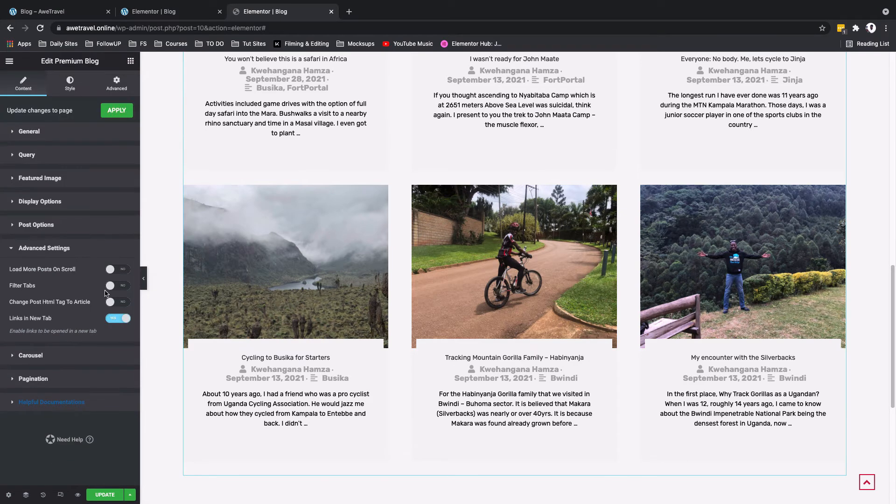
left_click(121, 286)
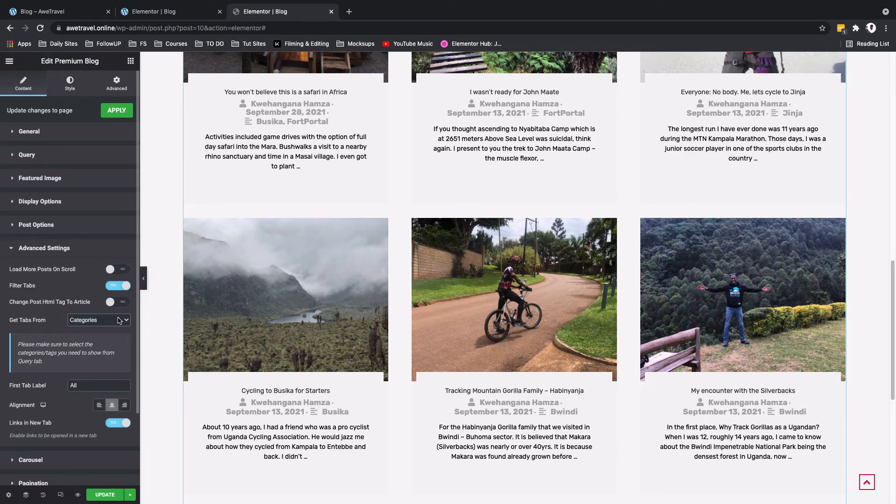
scroll(430, 301, "up", 5)
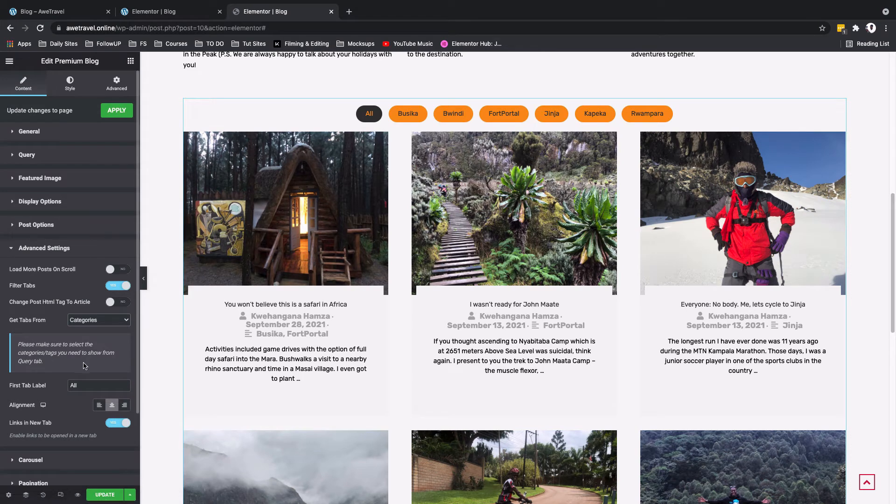
left_click(125, 406)
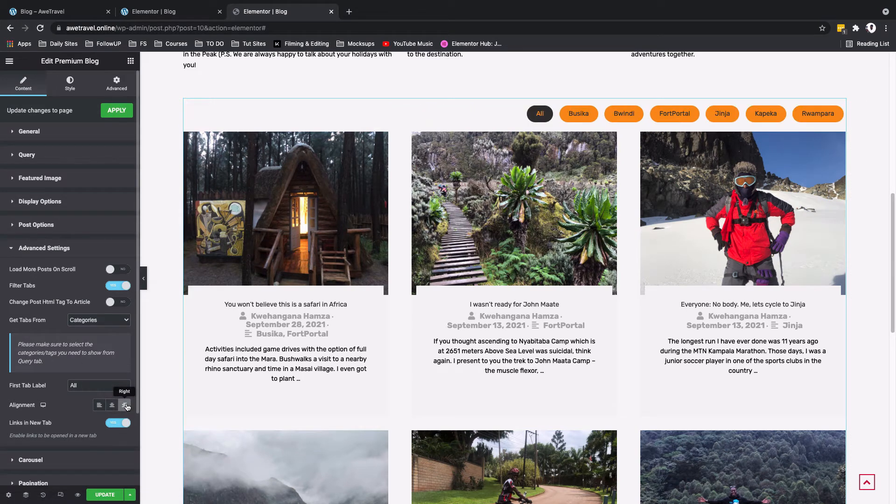
left_click(114, 424)
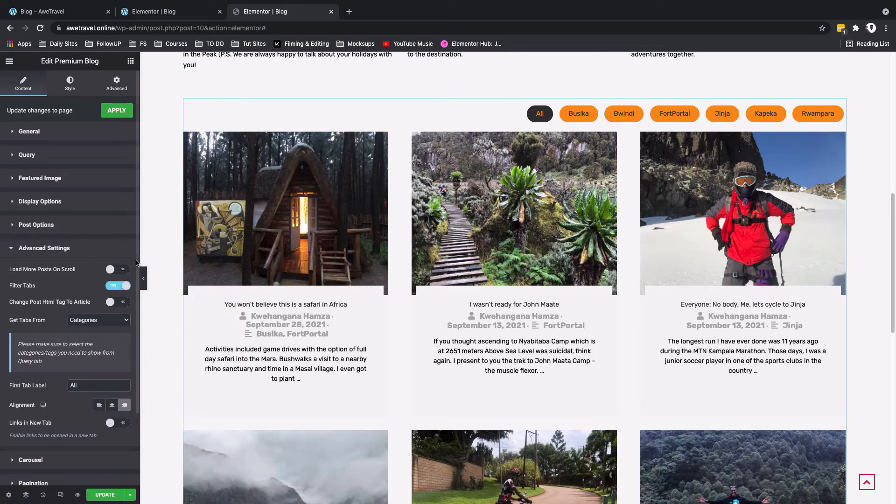
Step: Enable pagination with Previous and Next strings below the blog grid, center-align it, and update the page
scroll(23, 444, "down", 3)
left_click(32, 398)
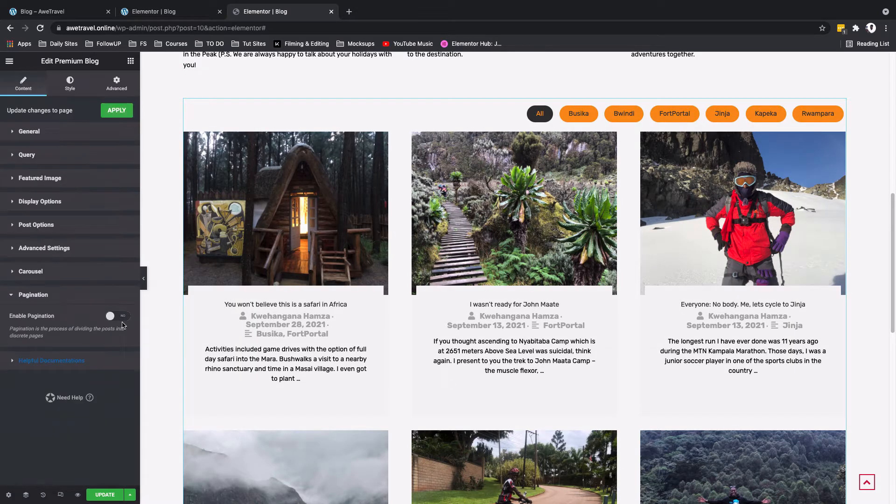
scroll(275, 350, "down", 8)
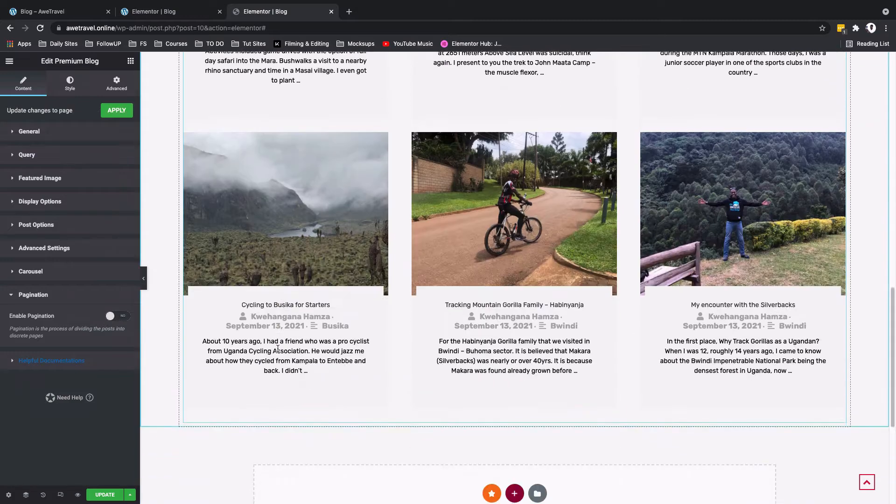
left_click(121, 317)
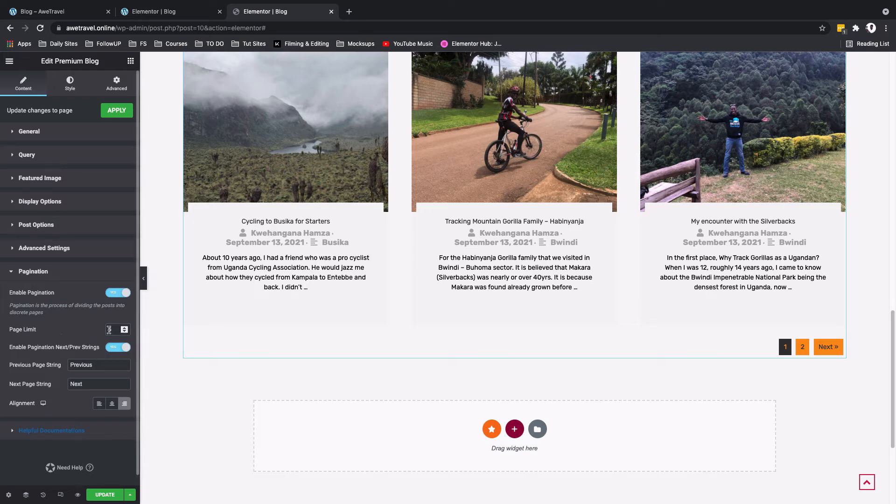
left_click_drag(96, 365, 63, 386)
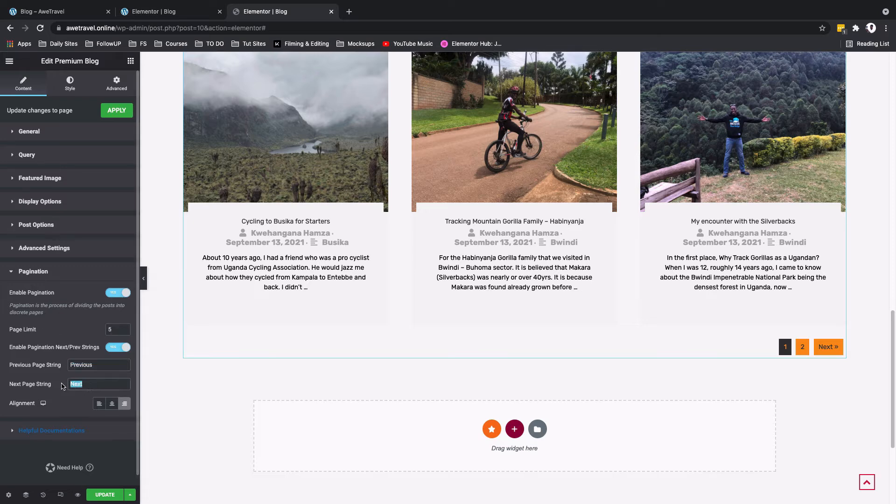
left_click(112, 406)
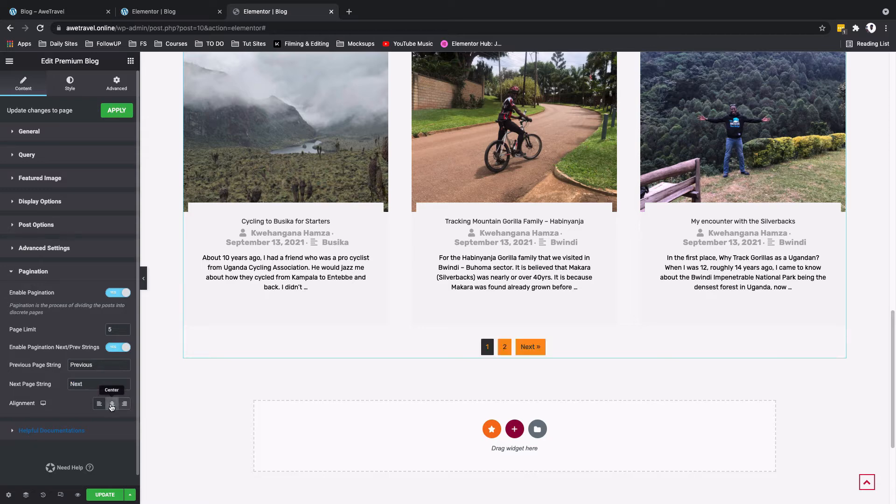
left_click(104, 500)
Step: Compare the blog grid's cards, filter tabs and pagination with the original blog page on the local site
scroll(313, 386, "up", 10)
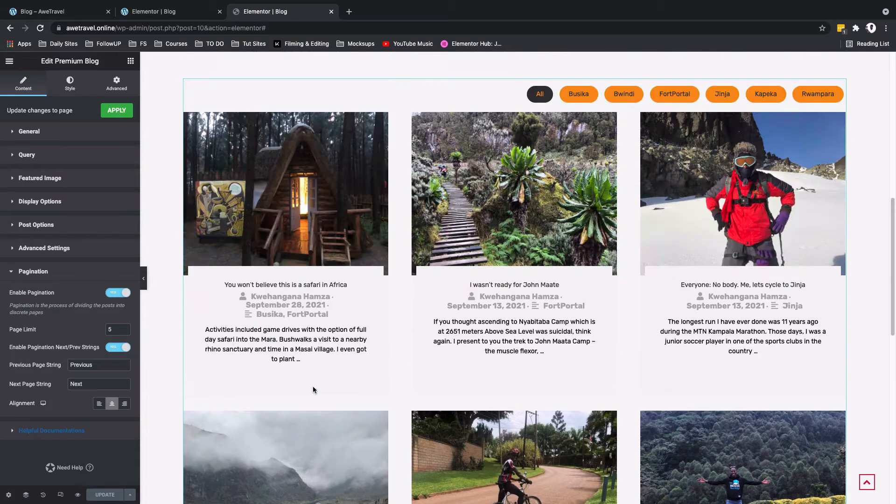
scroll(313, 388, "down", 10)
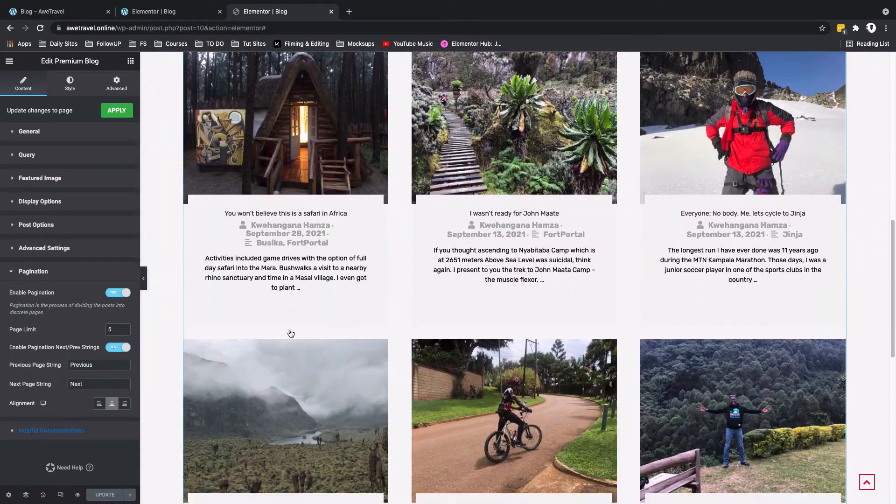
left_click(47, 12)
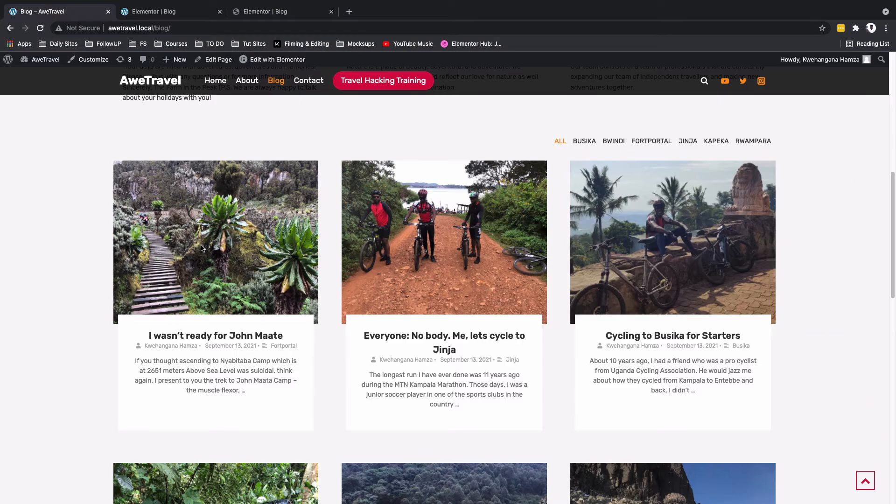
scroll(191, 368, "down", 10)
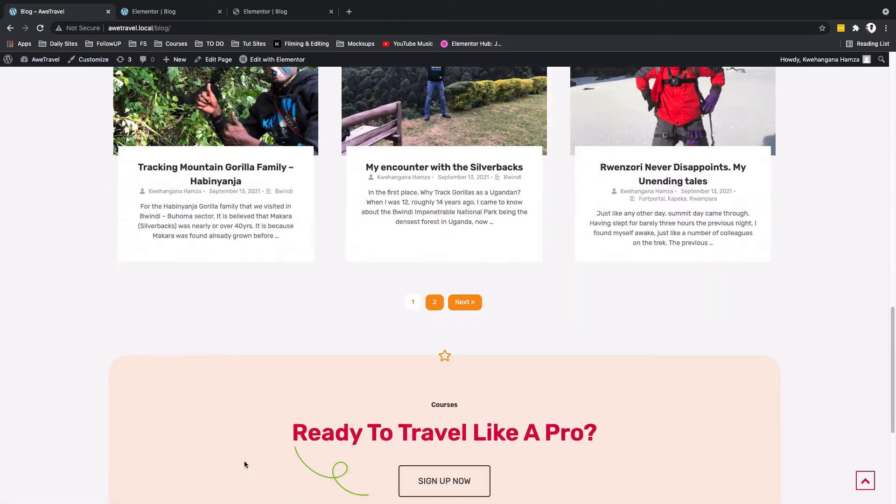
key("ctrl+shift+Tab")
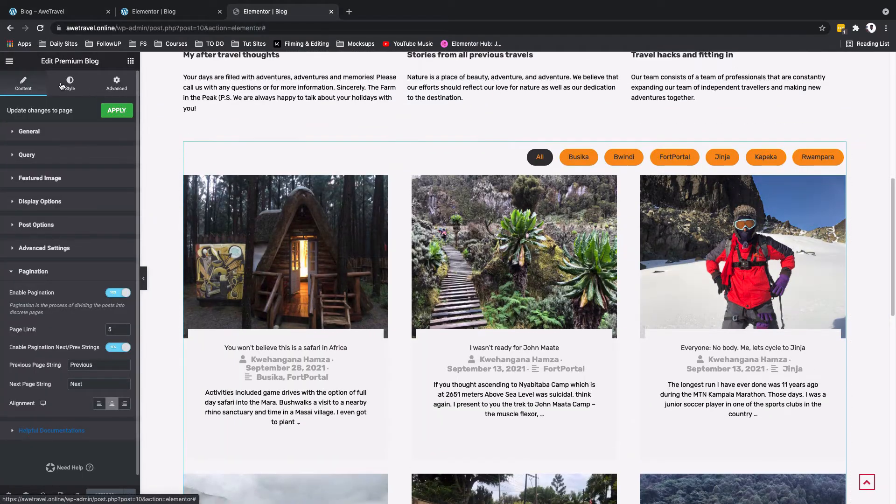
Step: Make the filter tabs' background color fully transparent for both the normal and the active state
left_click(61, 85)
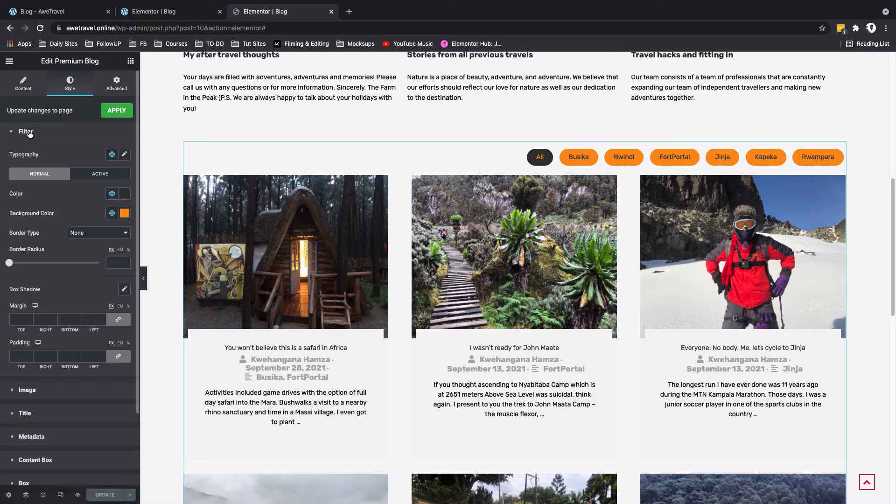
left_click(125, 154)
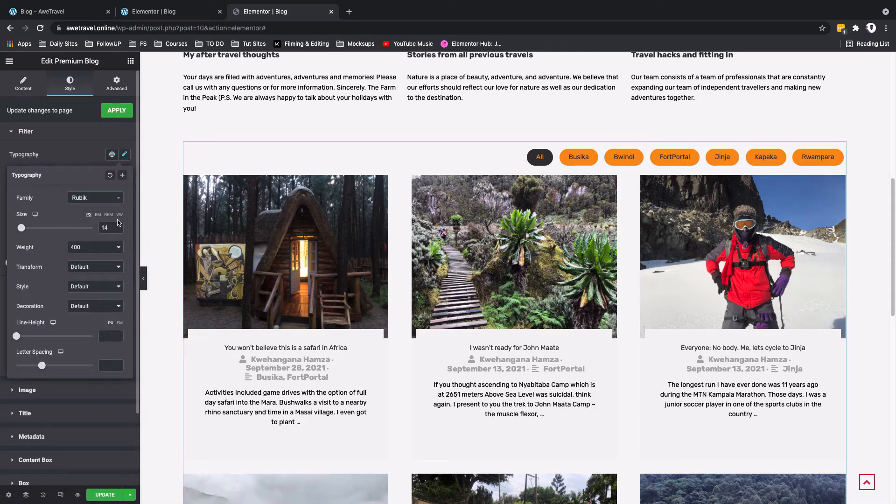
left_click(125, 155)
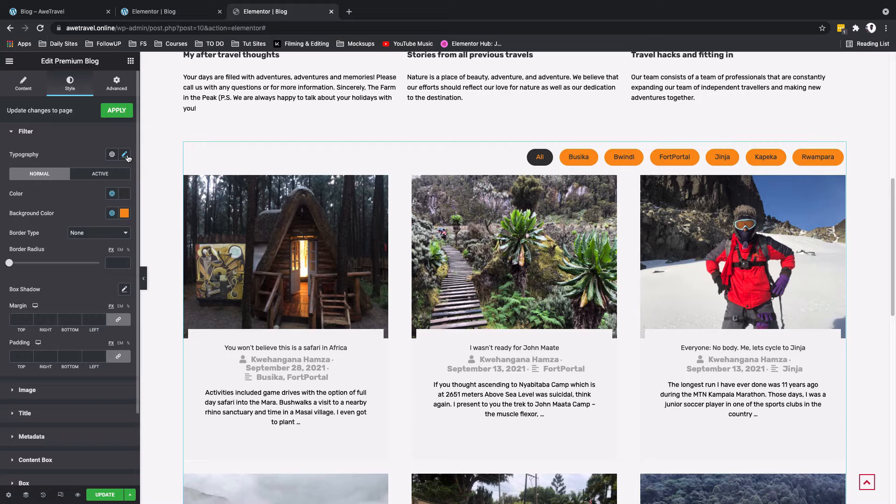
left_click(124, 215)
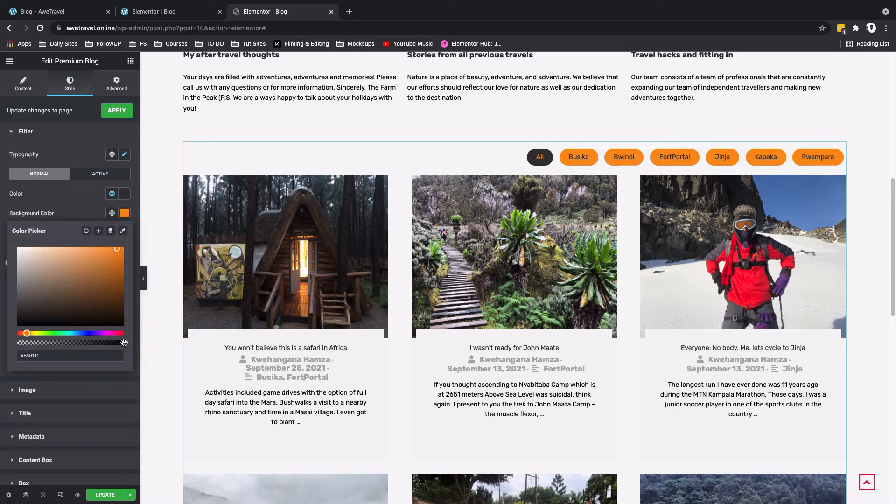
left_click_drag(68, 345, 10, 349)
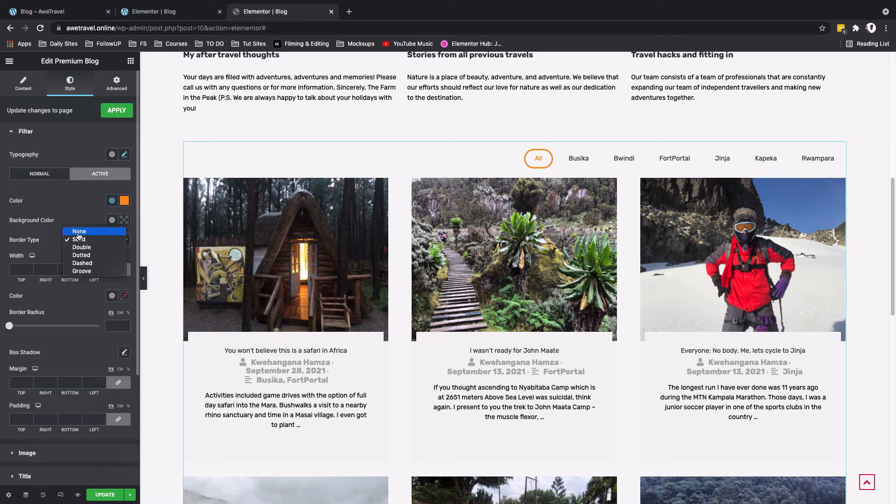
left_click(79, 234)
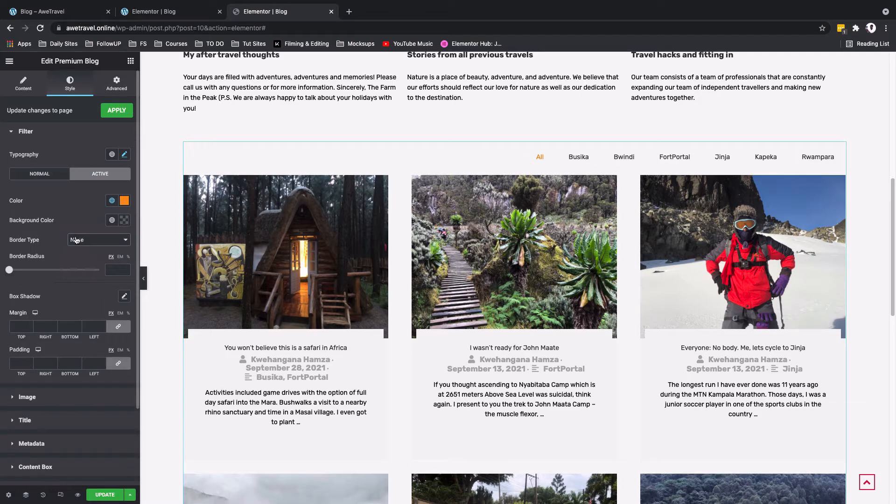
Step: Unlink the filter tabs' padding values and set them to 10 top, 10 right, 30 bottom and 0 left
left_click(119, 365)
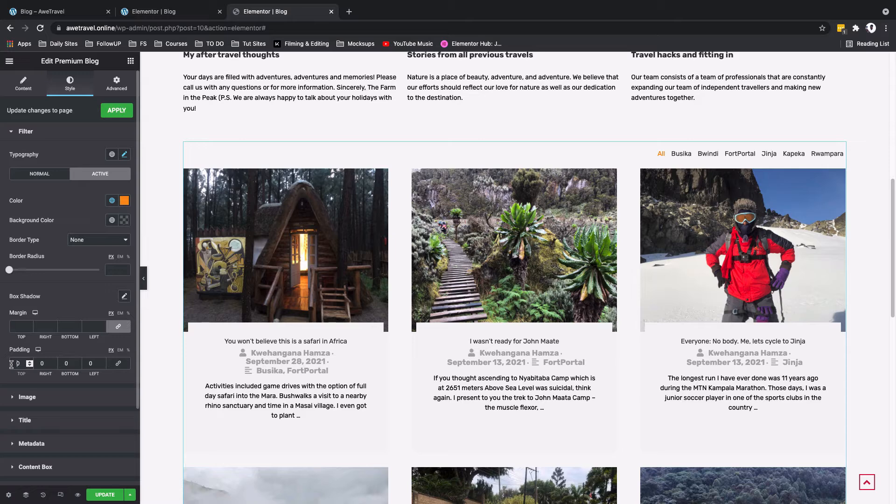
left_click(12, 364)
type("1")
left_click(37, 365)
type("1")
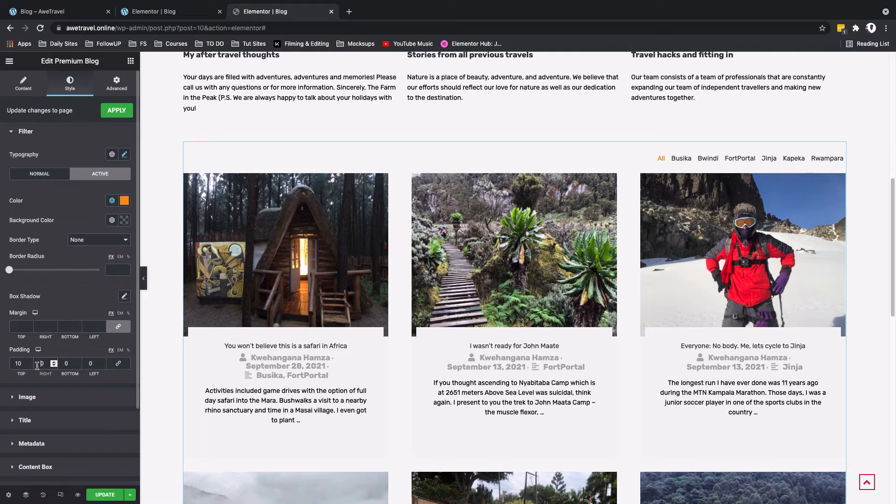
left_click(63, 363)
type("3")
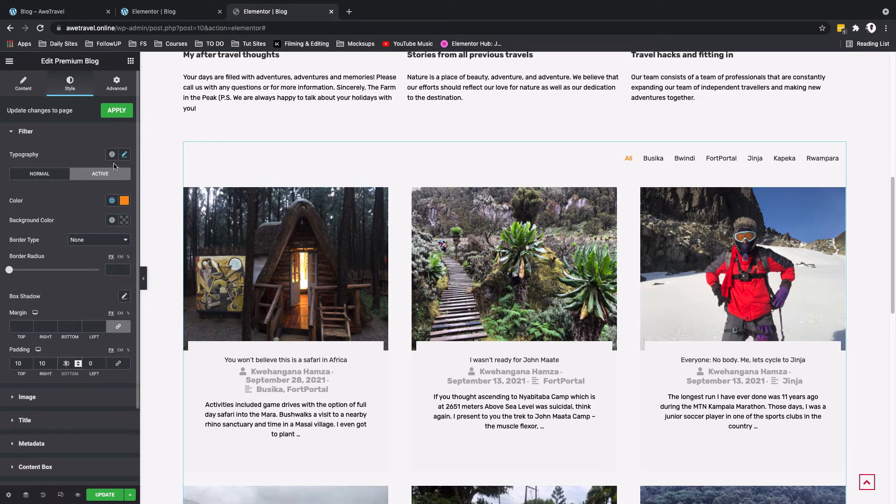
Step: Set the filter tabs' text transform to Uppercase
left_click(124, 155)
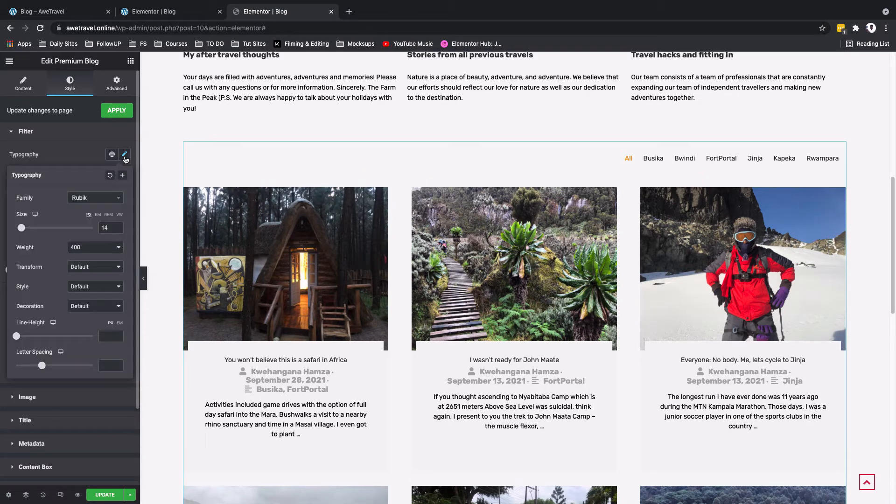
left_click(90, 271)
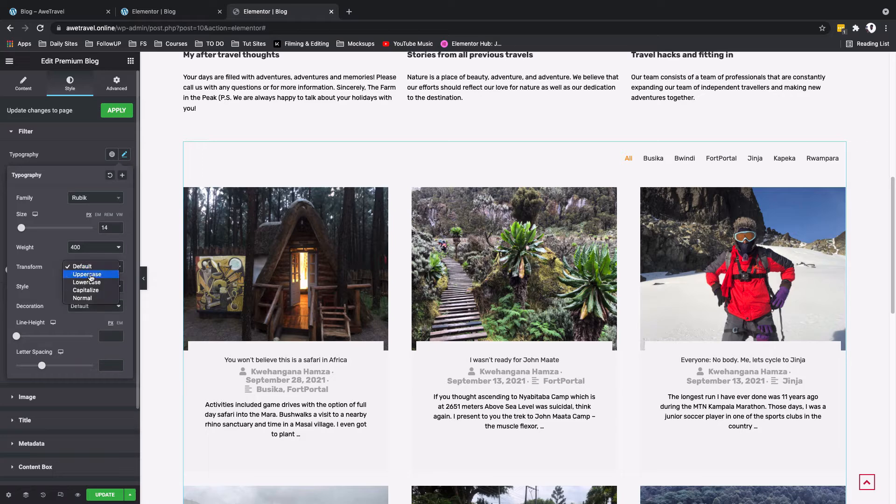
left_click(90, 276)
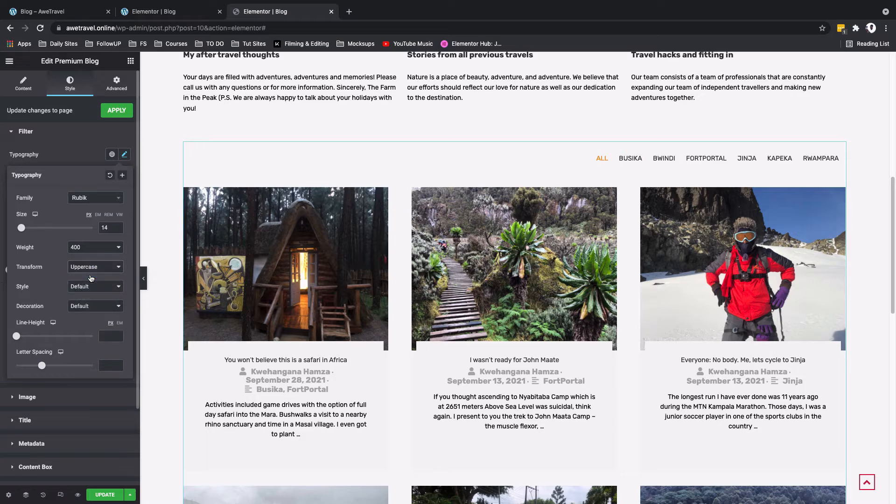
Step: Make the plus sign color over the post images fully transparent (#02010100)
left_click(39, 390)
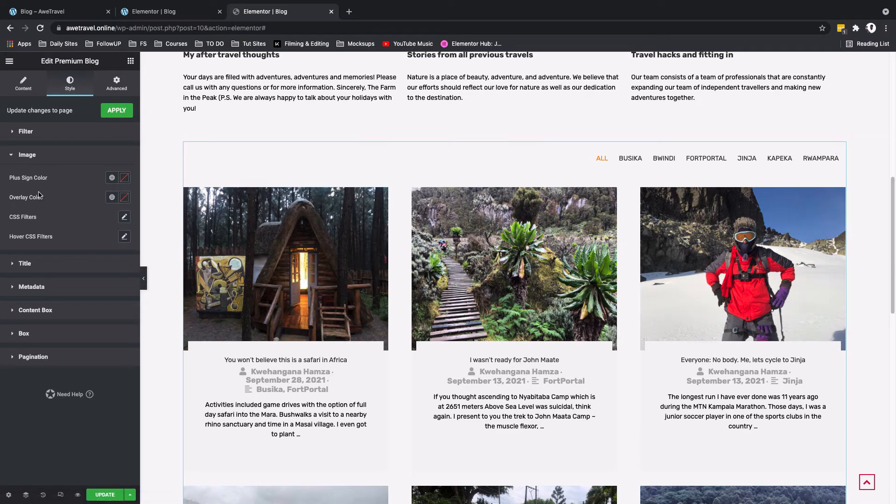
left_click(125, 180)
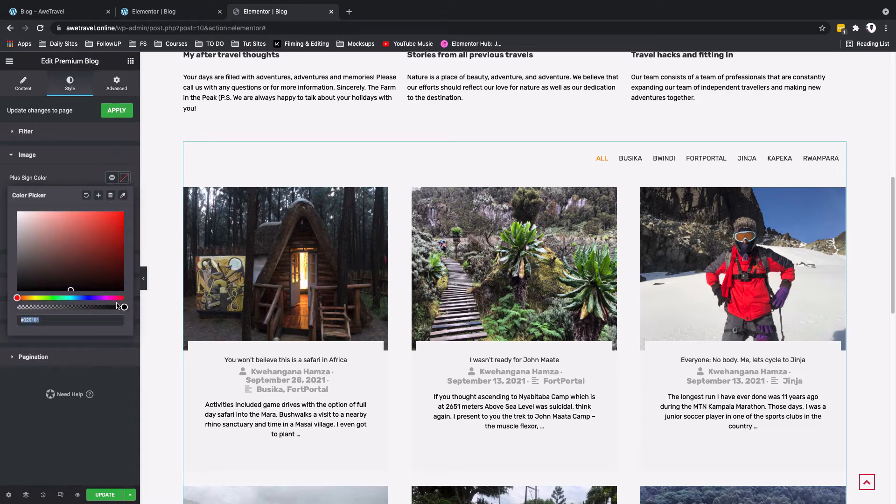
left_click_drag(122, 307, 6, 308)
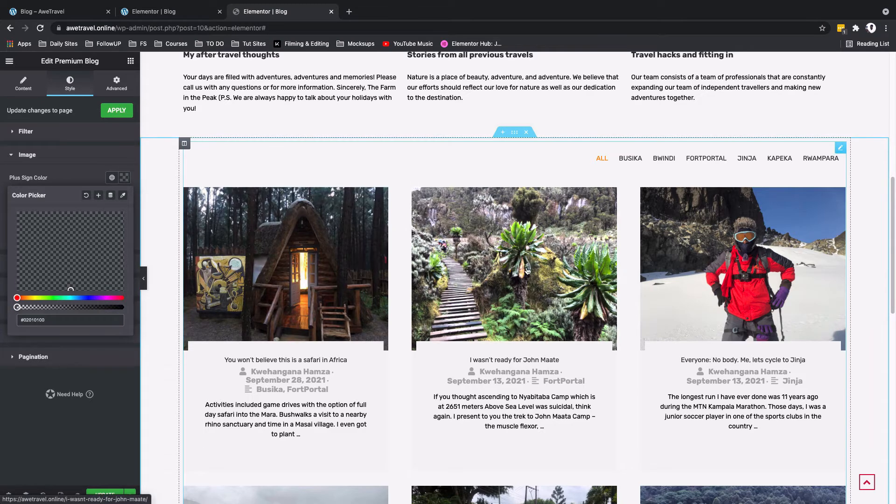
left_click(134, 204)
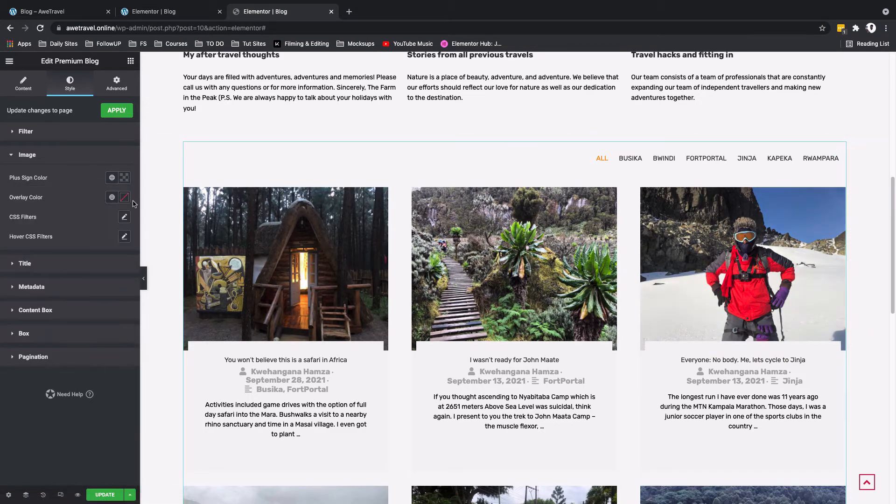
Step: Set the post title typography to size 20 px and weight 600
left_click(68, 264)
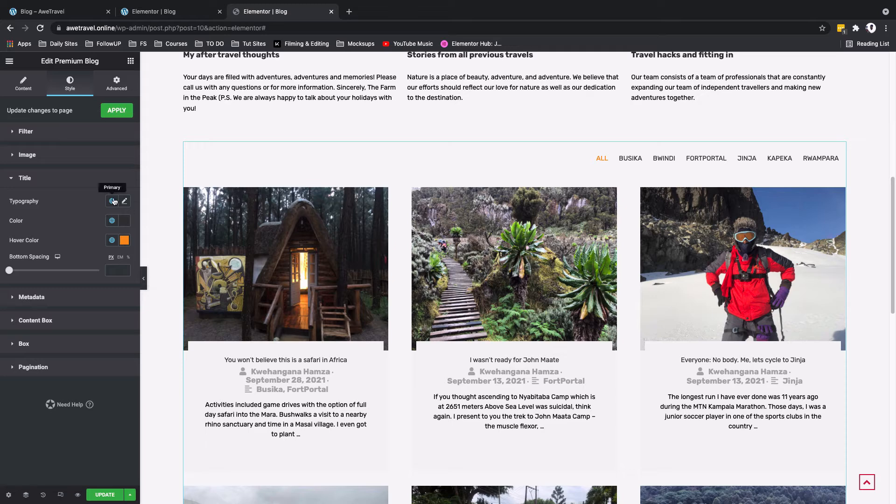
left_click(124, 201)
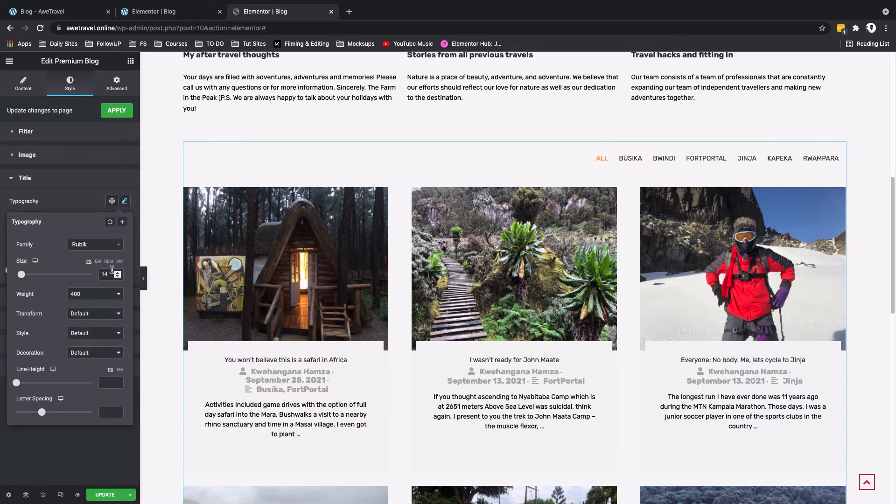
type("20")
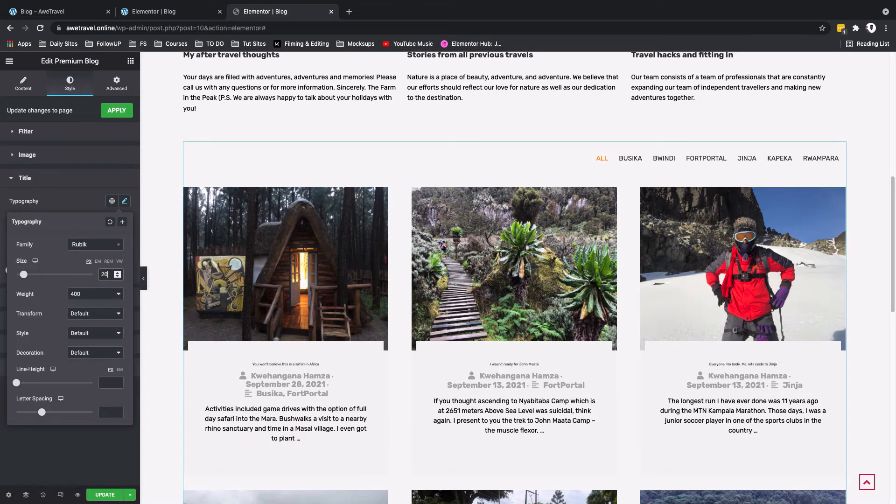
left_click(80, 293)
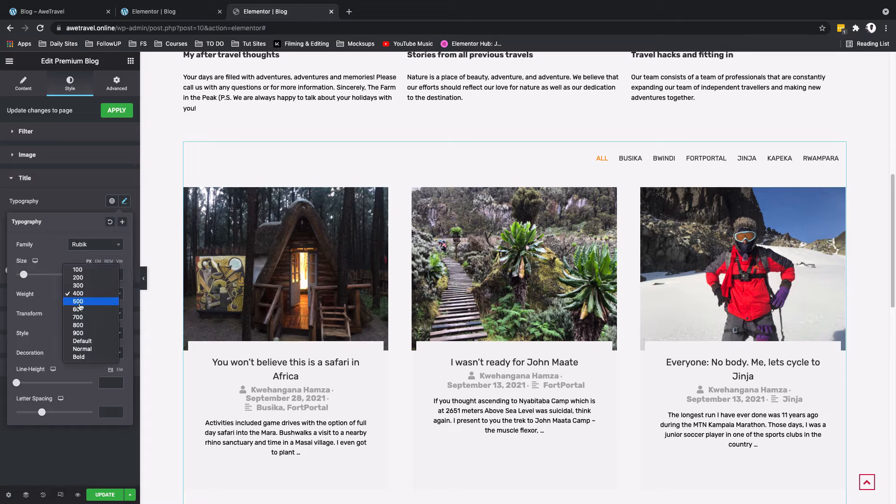
left_click(78, 309)
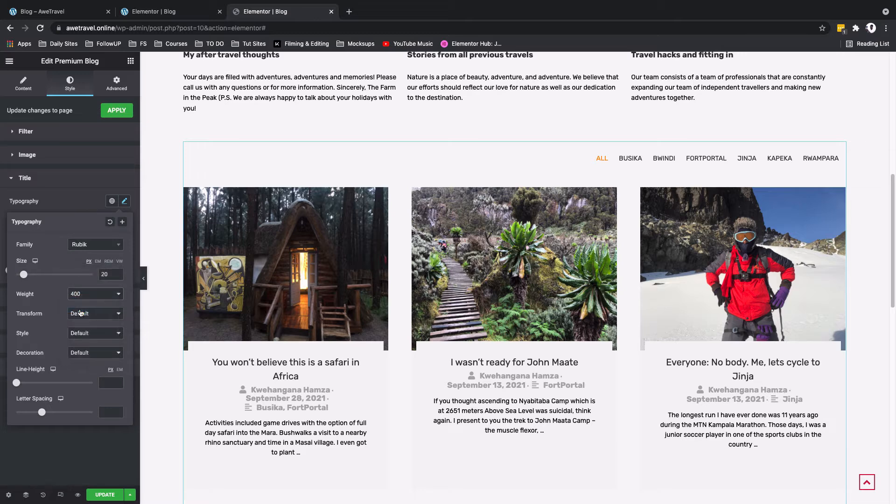
left_click(85, 210)
Step: Set the post title hover color to the global color Secondary/Grey (#333333)
left_click(124, 241)
left_click(112, 243)
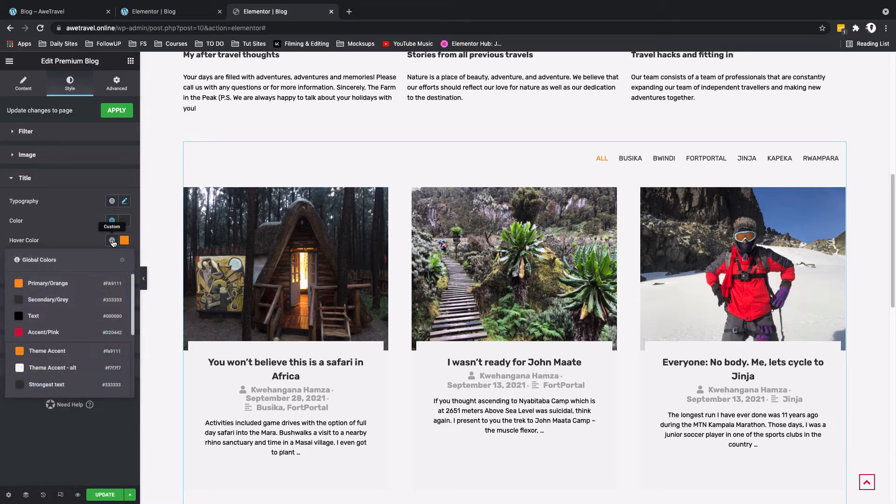
left_click(44, 301)
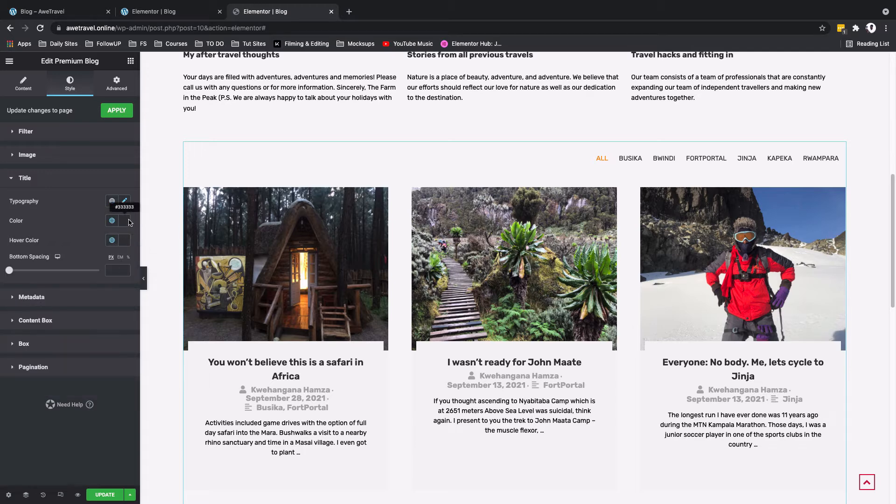
left_click(124, 240)
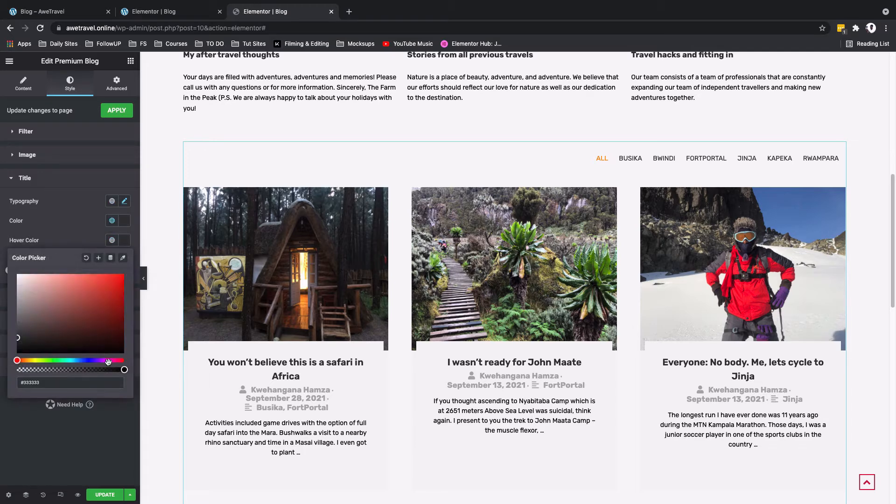
left_click(136, 372)
Step: Set the post metadata typography to weight 400 and size 12 px
left_click(49, 300)
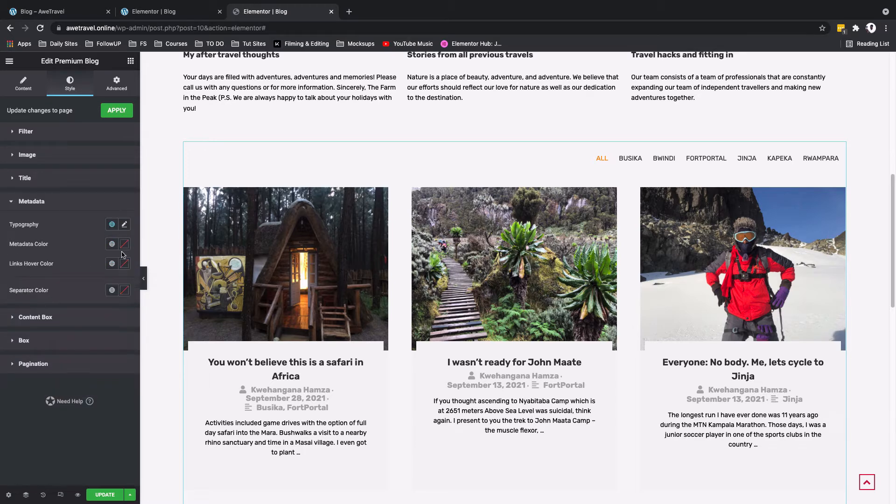
left_click(125, 225)
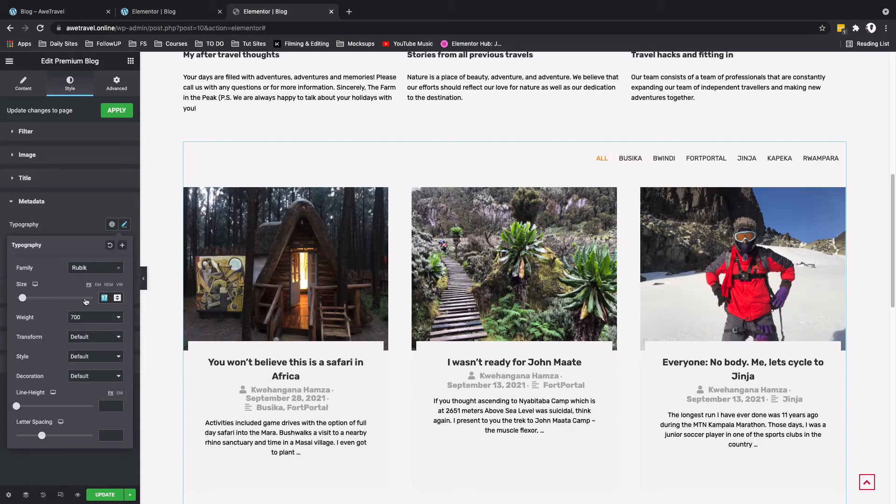
left_click(83, 318)
left_click(84, 297)
mouse_move(27, 301)
left_mouse_down()
mouse_move(35, 301)
mouse_move(18, 301)
left_mouse_up()
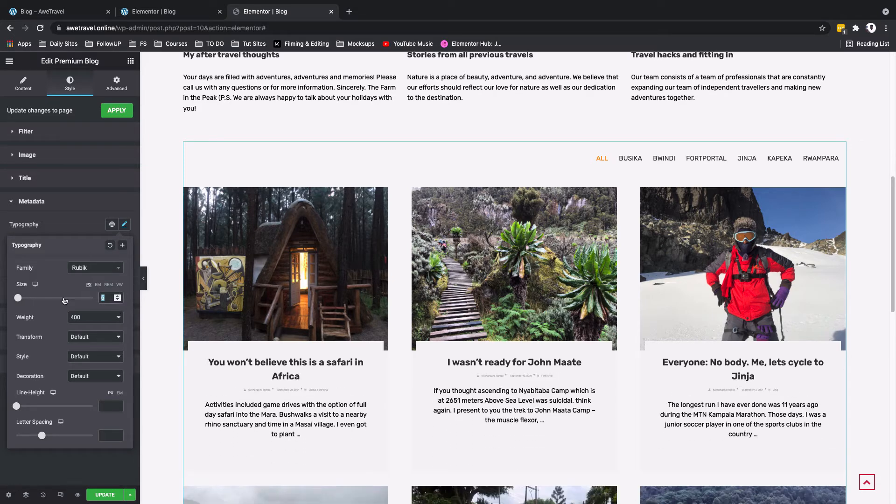
type("14")
key("BackSpace")
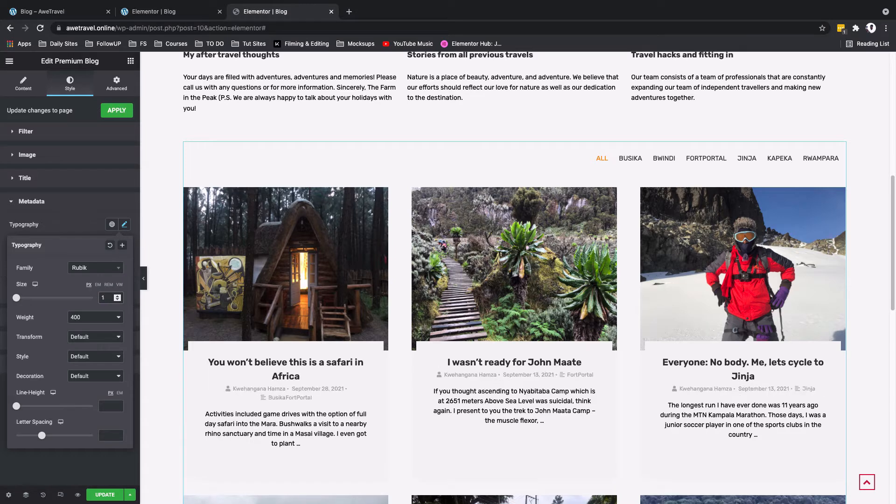
type("2")
left_click(43, 202)
Step: Give the posts' content box a white global background color and 30 px padding on all sides
left_click(44, 225)
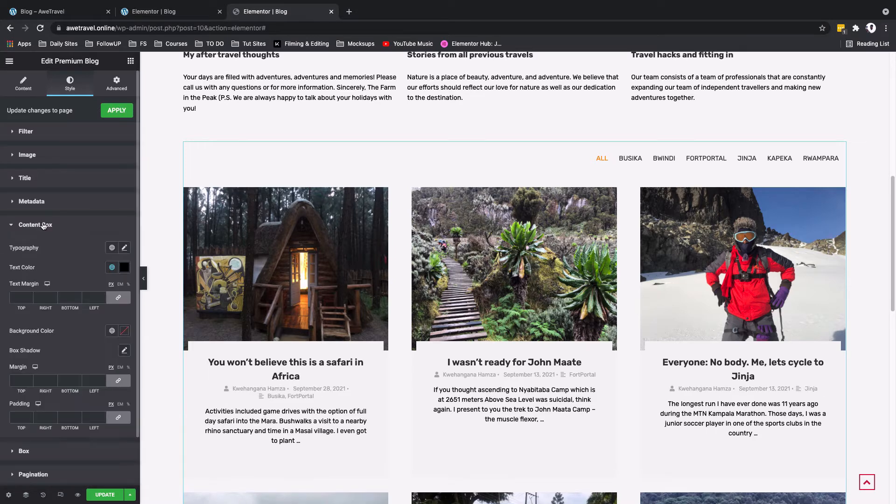
left_click(111, 322)
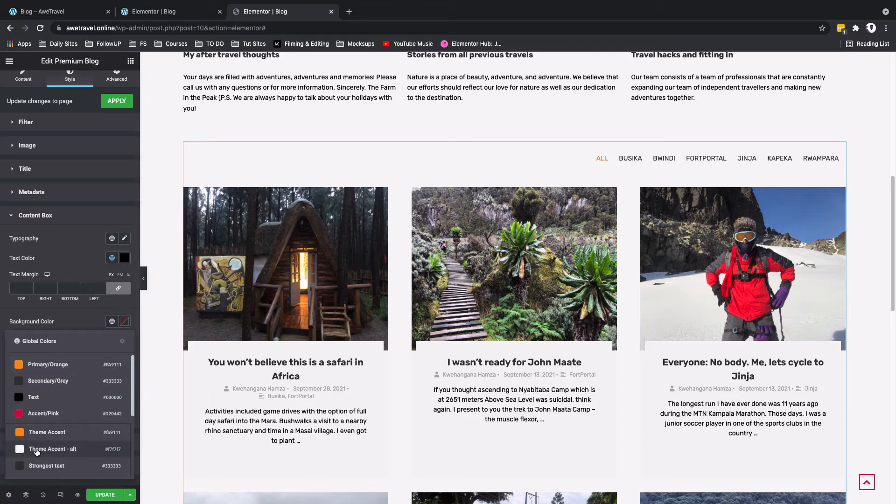
scroll(35, 451, "down", 3)
left_click(43, 465)
scroll(99, 374, "down", 2)
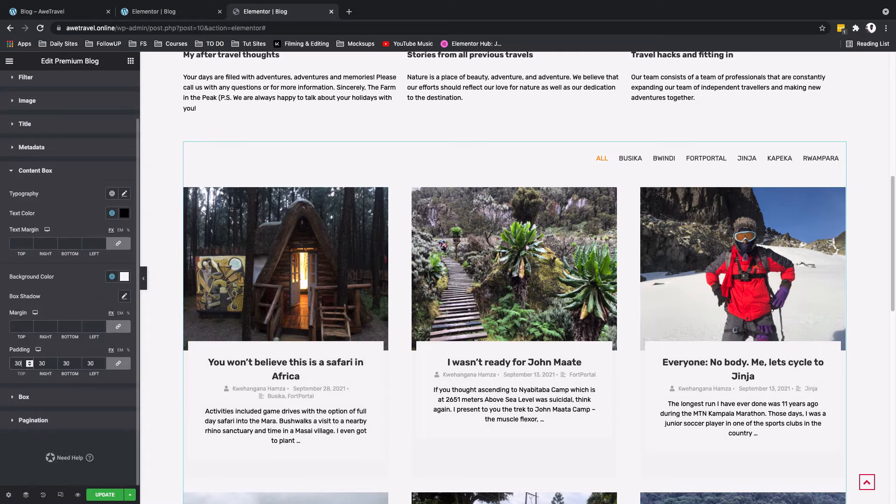
Step: Set the content box text color to the global color Secondary/Grey (#333333)
left_click(112, 213)
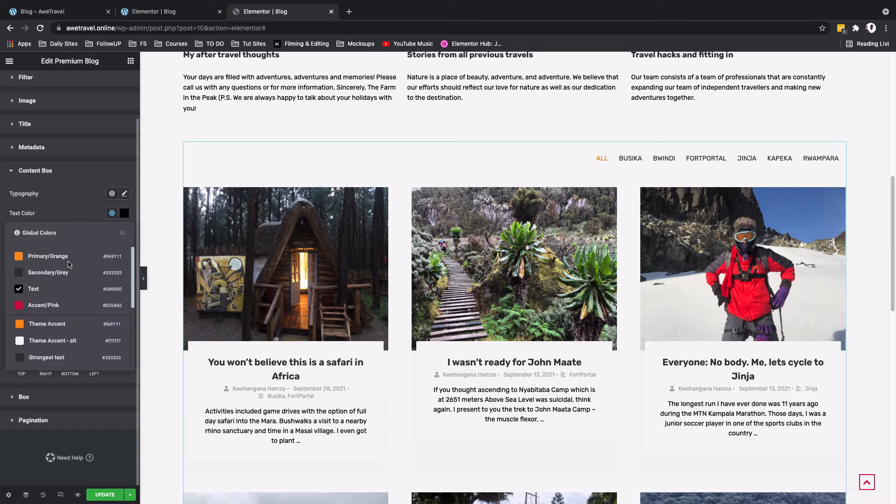
left_click(47, 272)
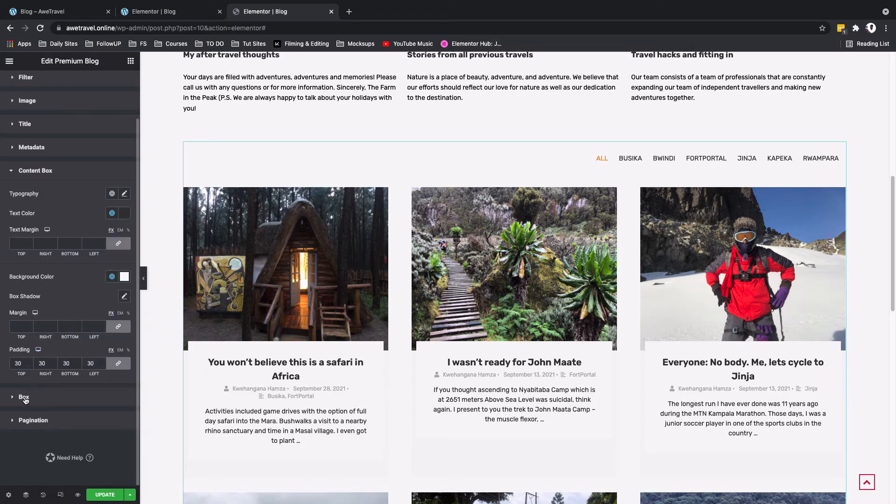
Step: Clear the background color of the outer post boxes
left_click(24, 398)
scroll(33, 336, "down", 3)
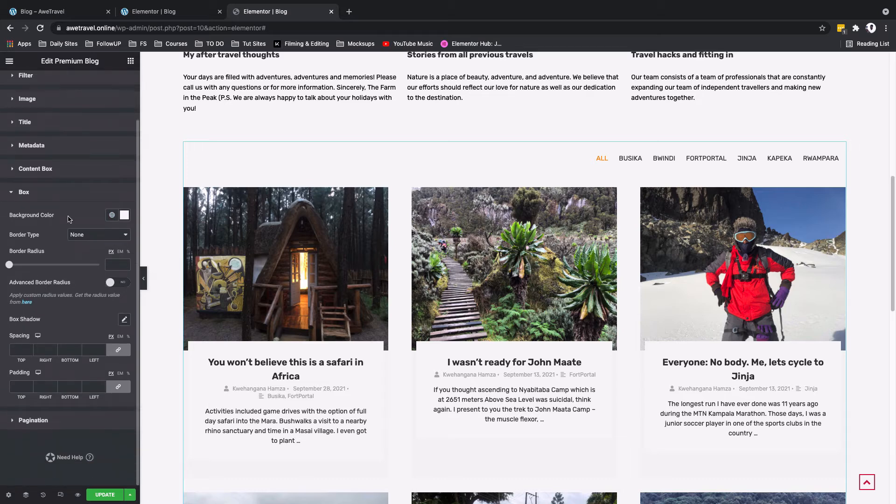
left_click(124, 216)
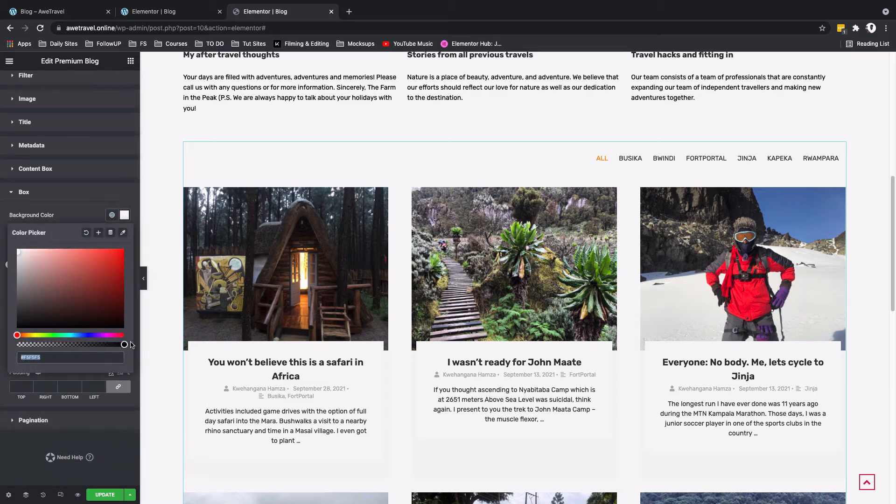
left_click(86, 233)
scroll(231, 399, "down", 2)
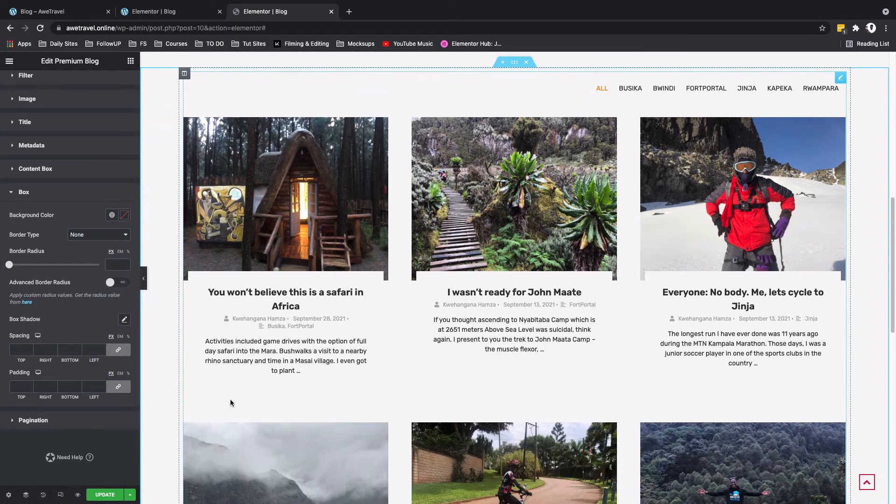
Step: Set the pagination's normal text color to a white global color and its border radius to 10 px
left_click(29, 421)
left_click(112, 158)
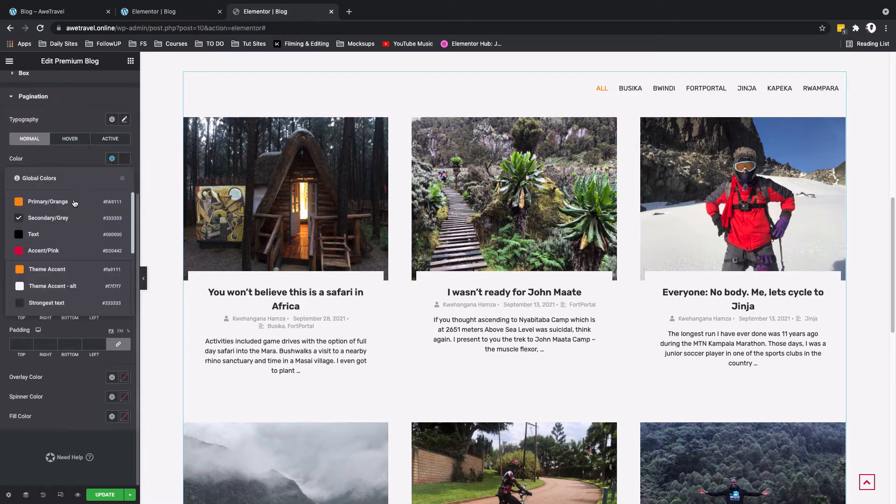
scroll(35, 295, "down", 3)
left_click(36, 299)
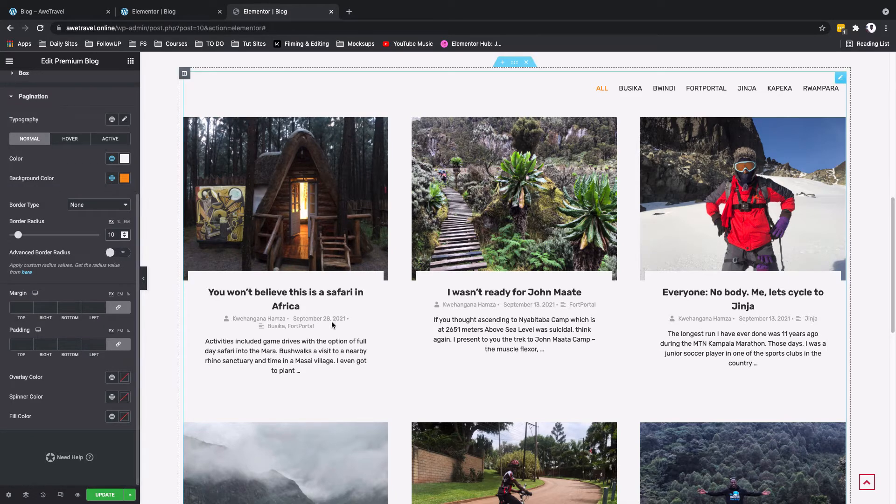
Step: Set the pagination padding unlinked to 10 px top and bottom and 15 px right and left, and update the page
scroll(332, 323, "down", 9)
left_click(118, 344)
left_click(18, 345)
type("10")
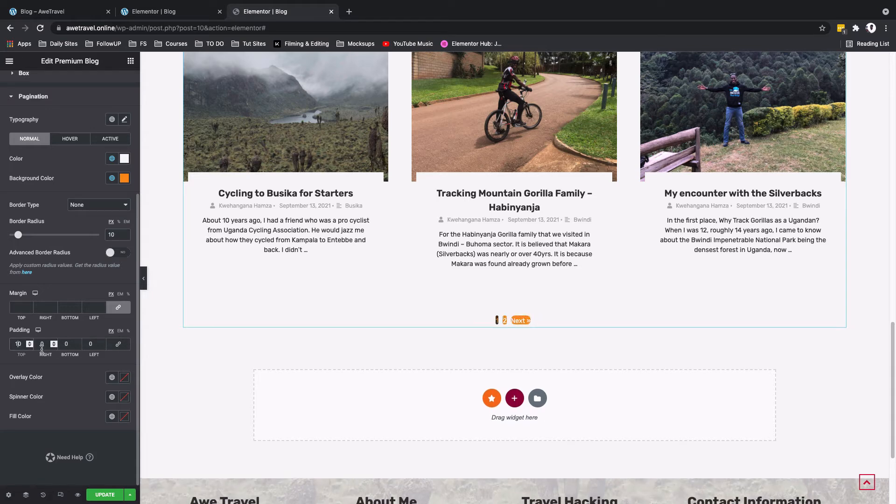
left_click(39, 345)
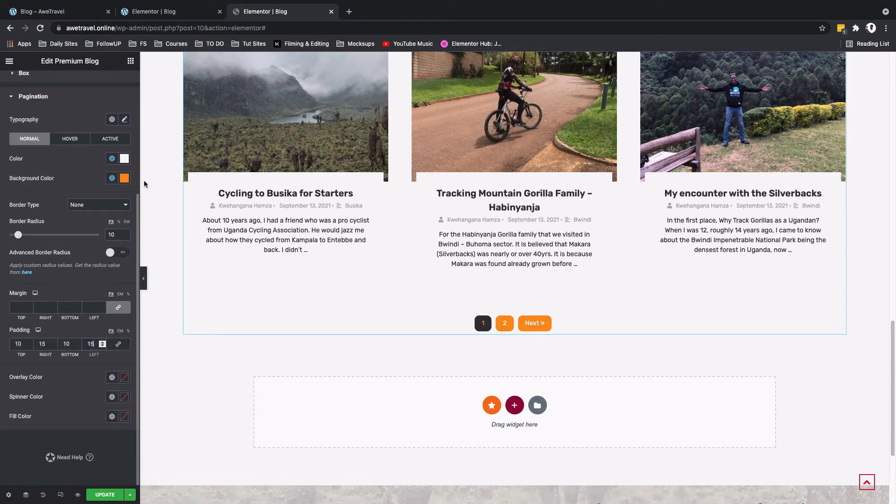
scroll(363, 224, "up", 1)
scroll(363, 224, "up", 10)
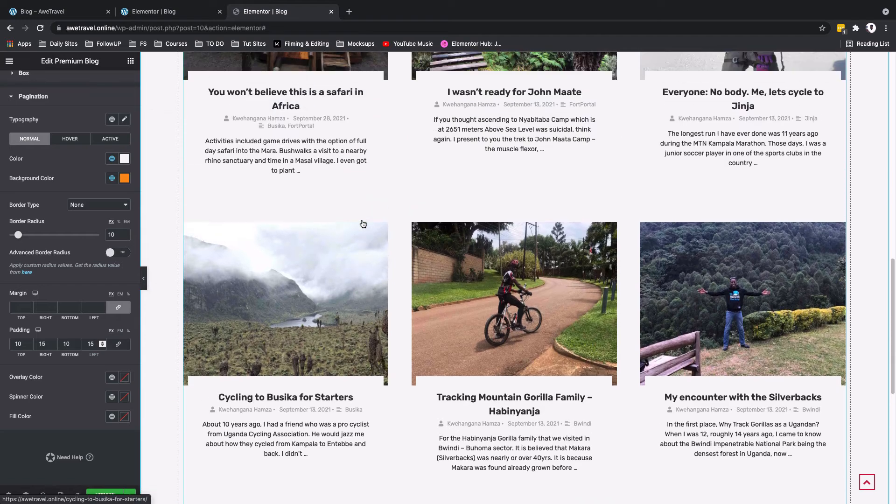
left_click(109, 494)
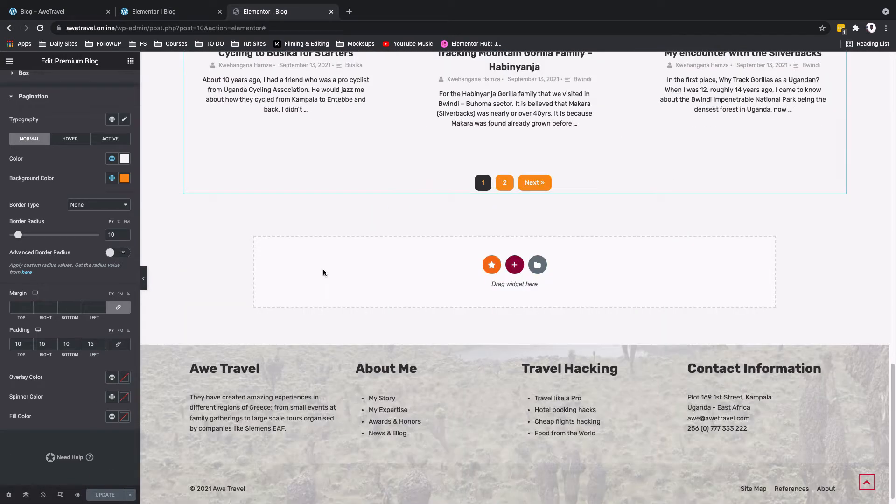
Step: Insert the saved section template "CTA Travel hacking" below the blog grid, including its document settings
left_click(538, 265)
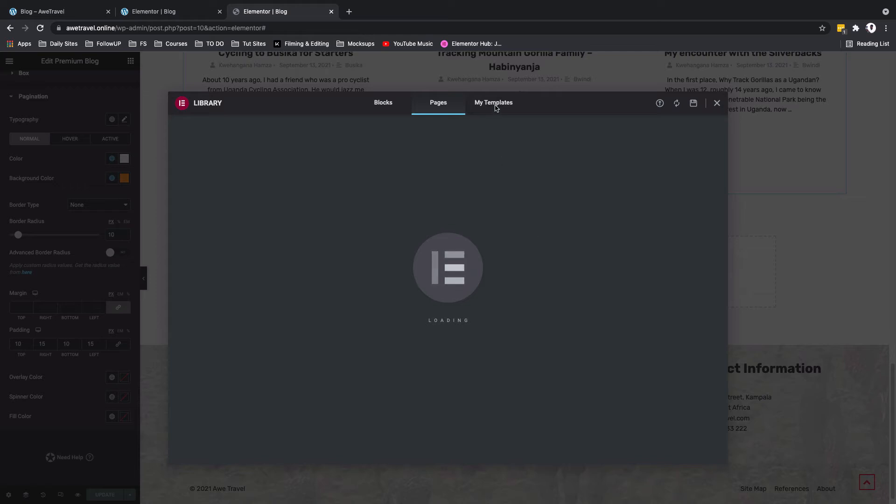
left_click(494, 106)
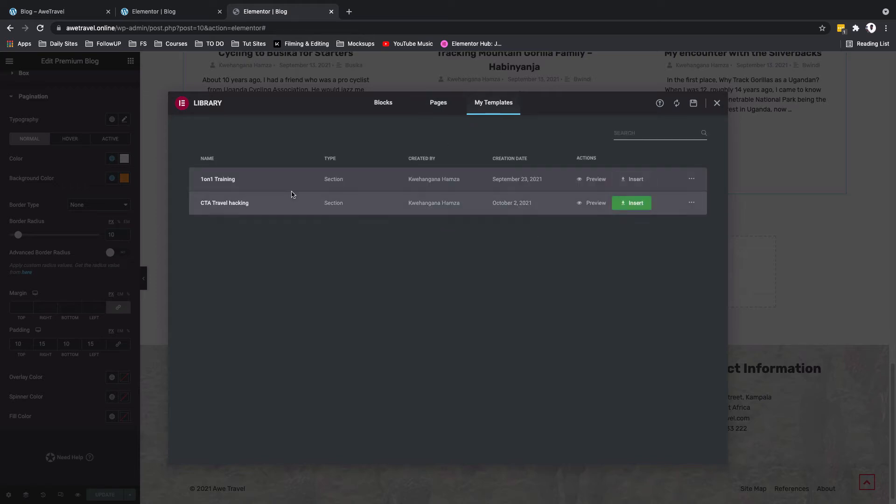
left_click(643, 206)
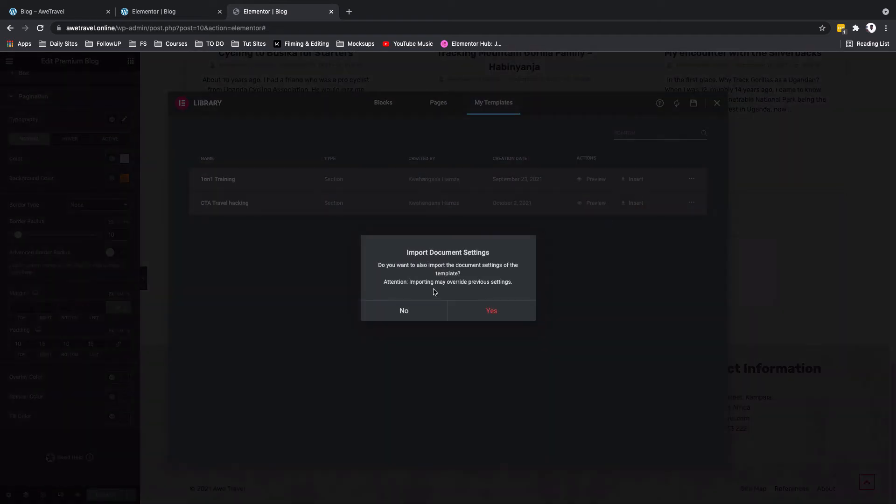
left_click(488, 314)
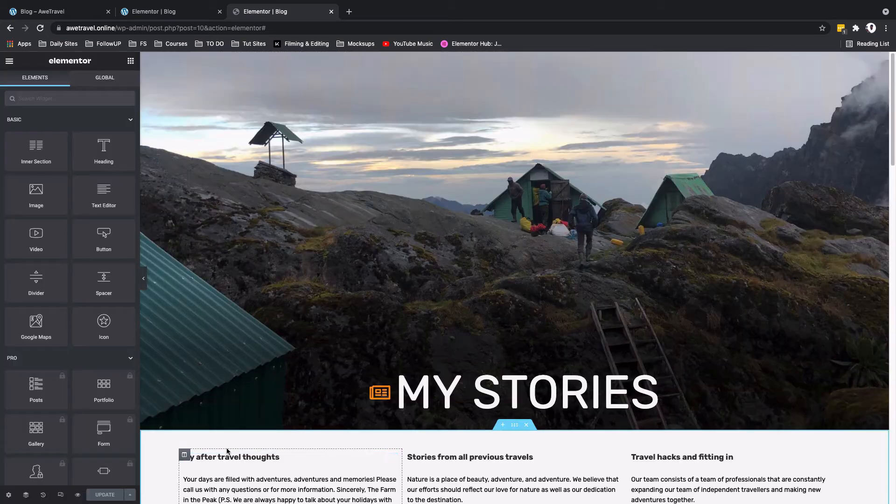
Step: In the Laptop responsive view, set the three-column intro text section's padding to 40 px on all sides
scroll(294, 395, "down", 2)
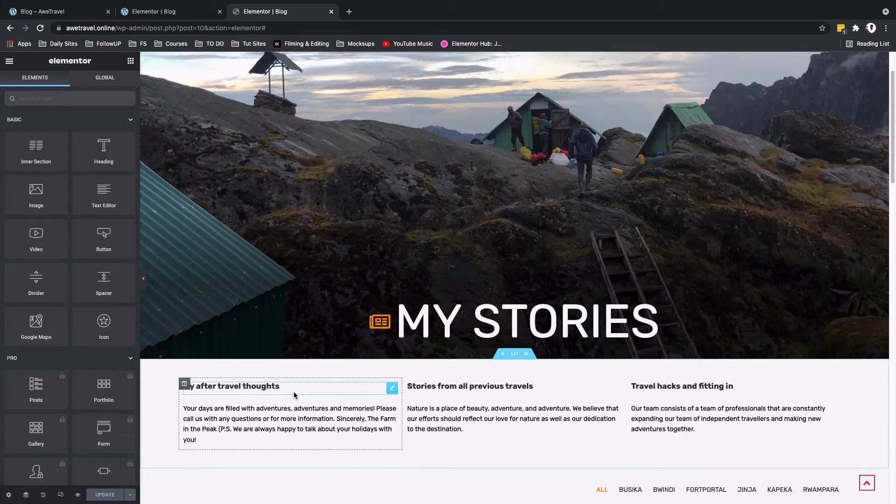
left_click(60, 497)
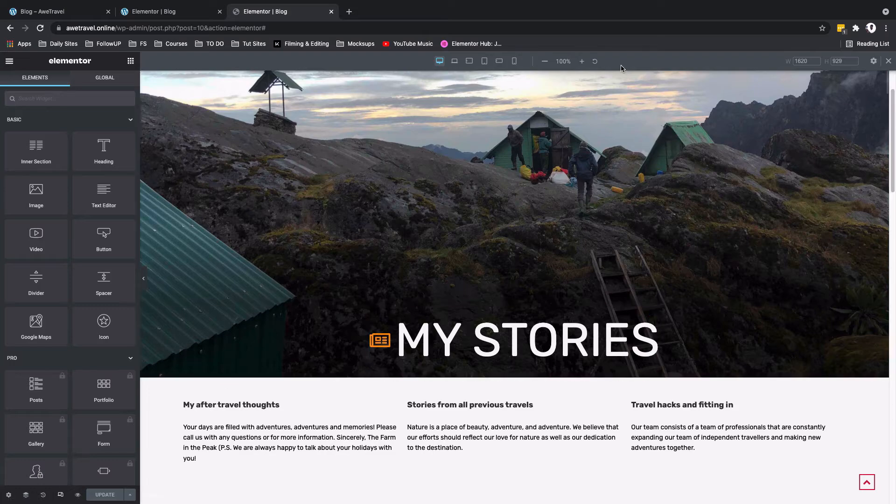
left_click(454, 62)
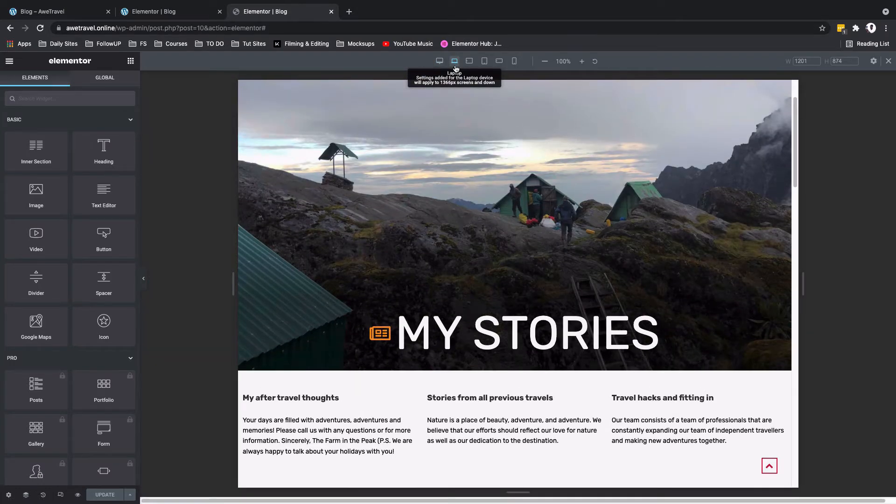
scroll(513, 164, "down", 1)
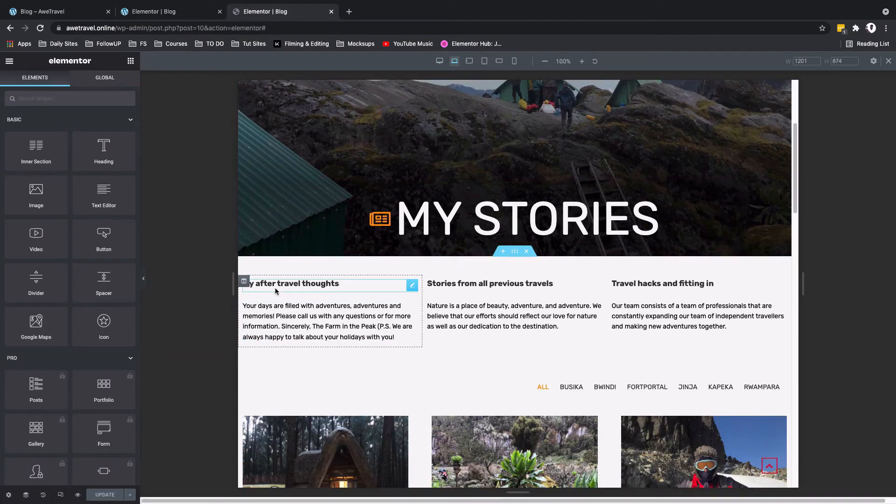
left_click(514, 253)
left_click(118, 180)
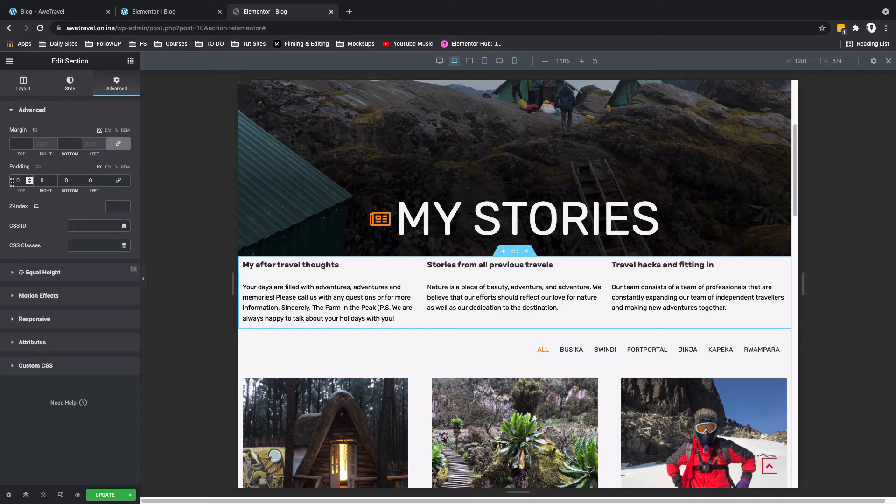
left_click(12, 182)
type("4")
Step: Set the blog grid section's Laptop padding to 40 px right and left with 0 top and bottom, and update the page
scroll(511, 306, "down", 2)
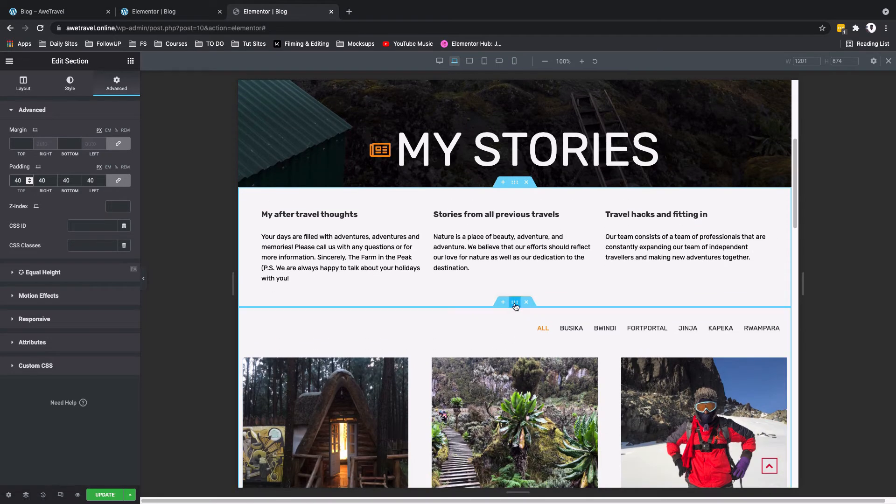
left_click(515, 304)
left_click(110, 89)
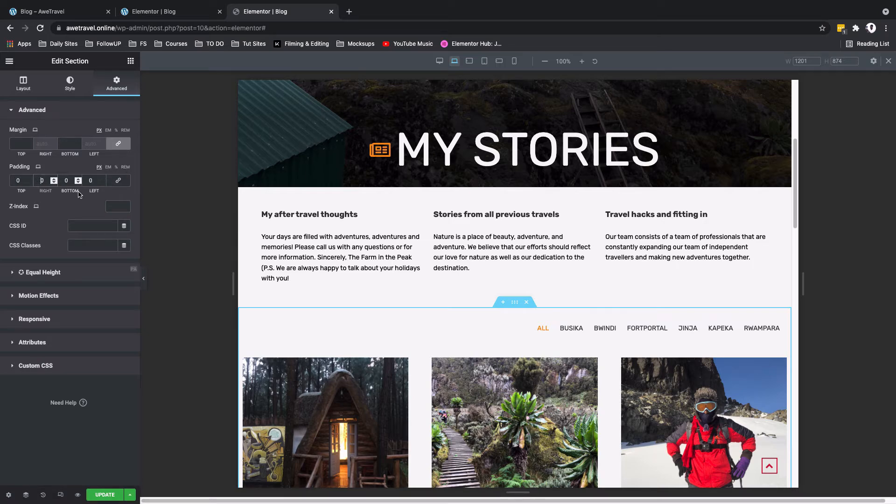
type("4")
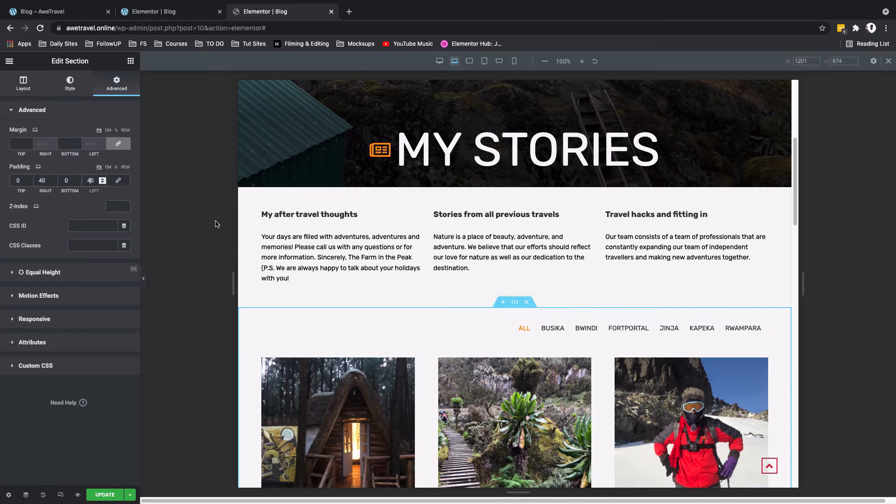
scroll(332, 278, "down", 15)
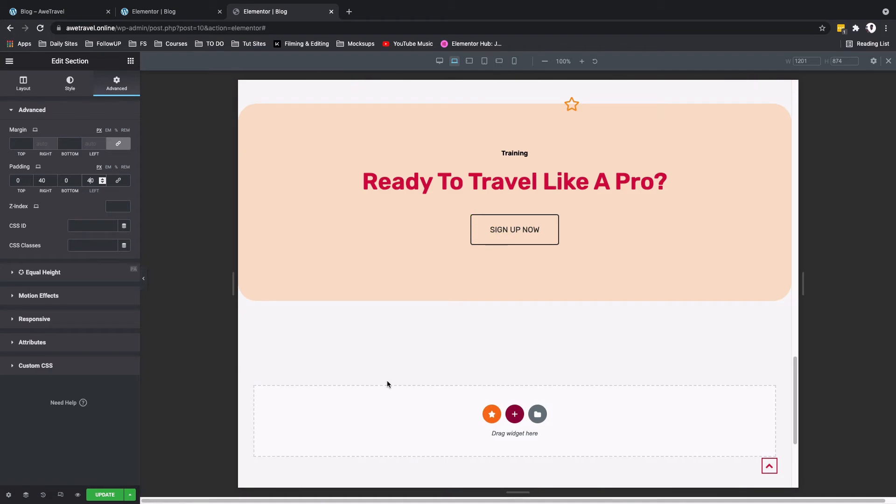
left_click(104, 495)
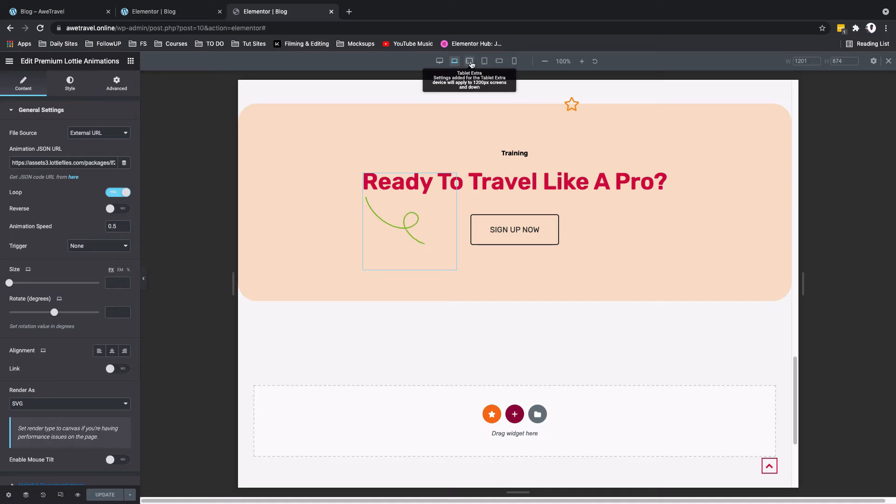
Step: Examine the page layout in the Tablet Extra view and return to the call-to-action section in the Laptop view
left_click(471, 64)
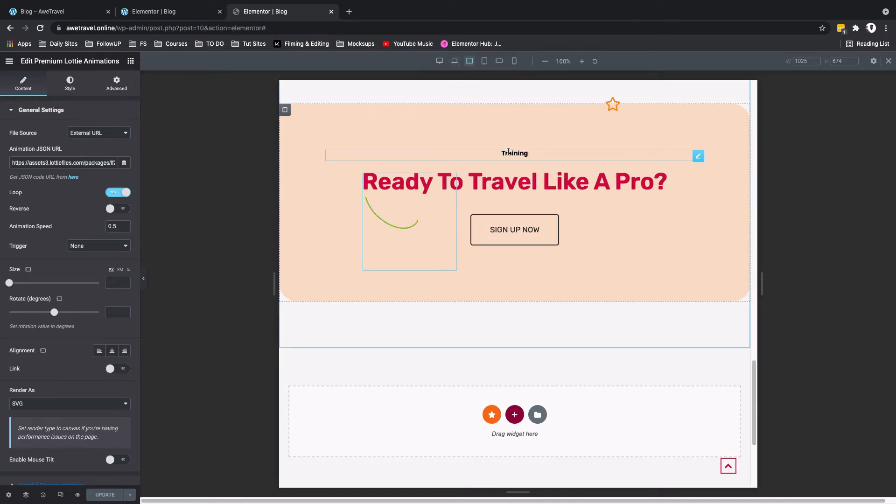
scroll(508, 167, "up", 5)
scroll(508, 166, "up", 10)
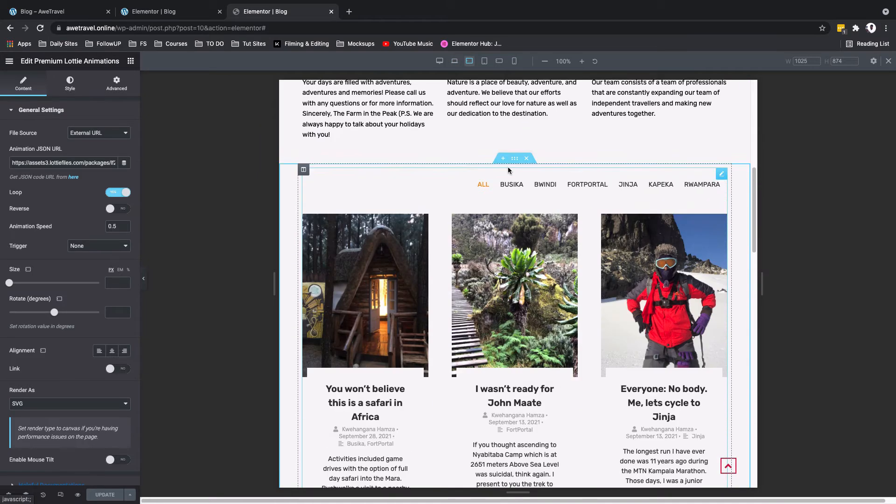
left_click(455, 61)
scroll(533, 204, "down", 15)
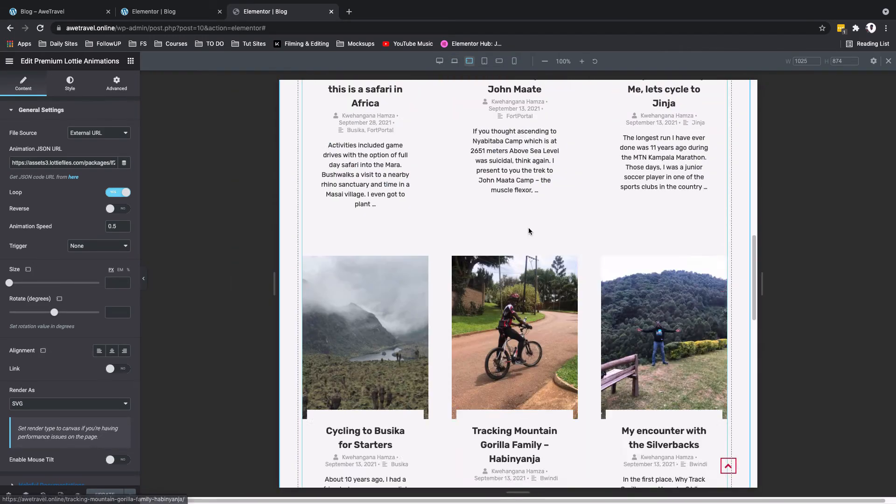
Step: Inspect the blog grid in the Tablet Extra view and the hero section in the Tablet view
scroll(530, 230, "up", 5)
scroll(530, 232, "up", 3)
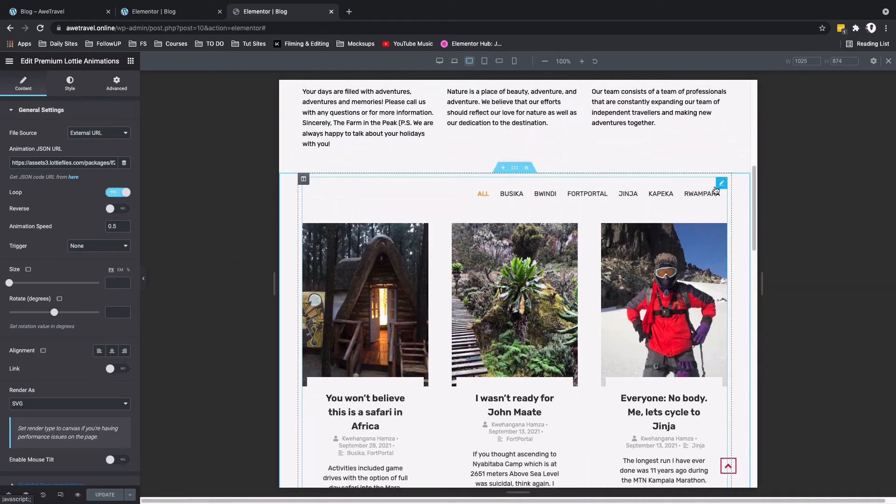
left_click(330, 189)
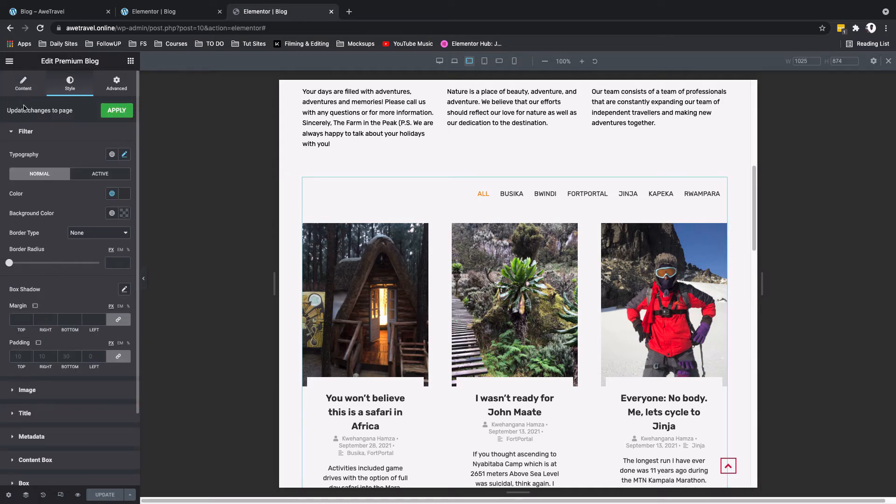
left_click(24, 87)
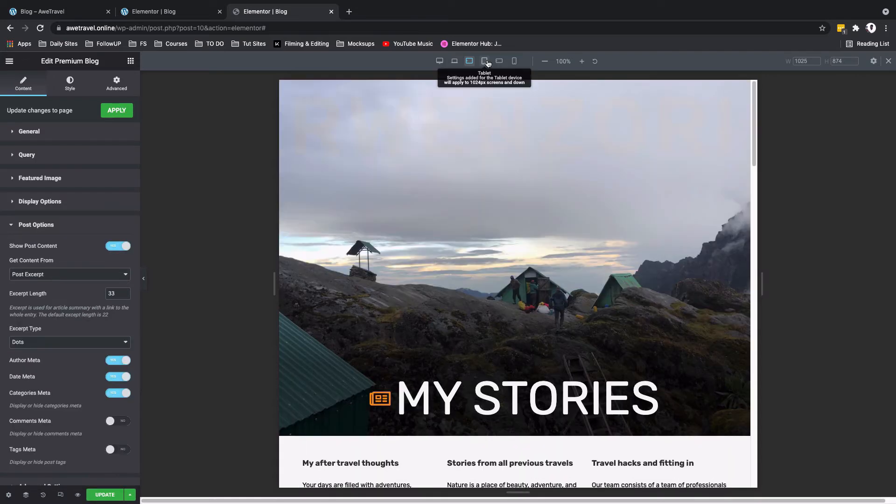
left_click(486, 62)
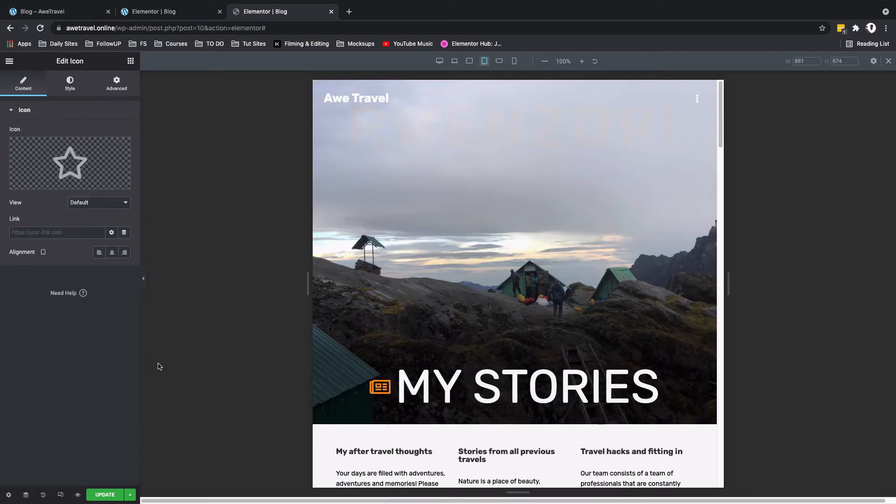
Step: In the Desktop view, delete the heading inside the Blog Hero section's inner section using the Navigator
left_click(439, 61)
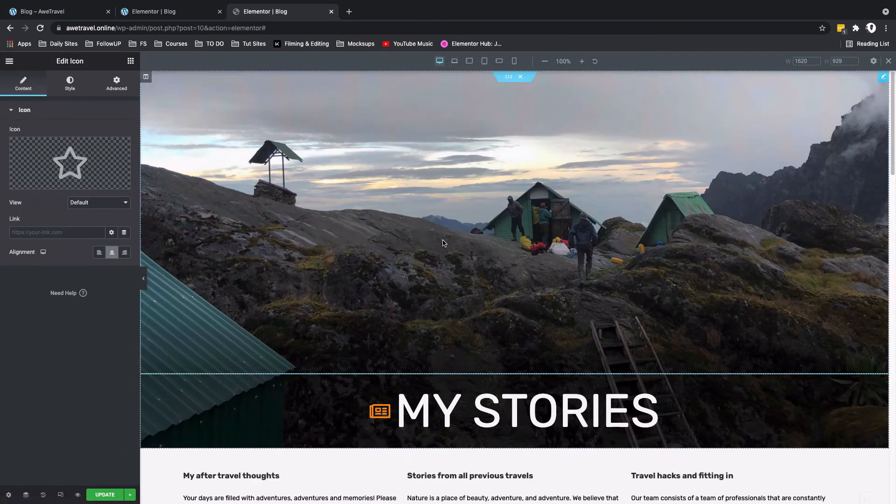
left_click(26, 495)
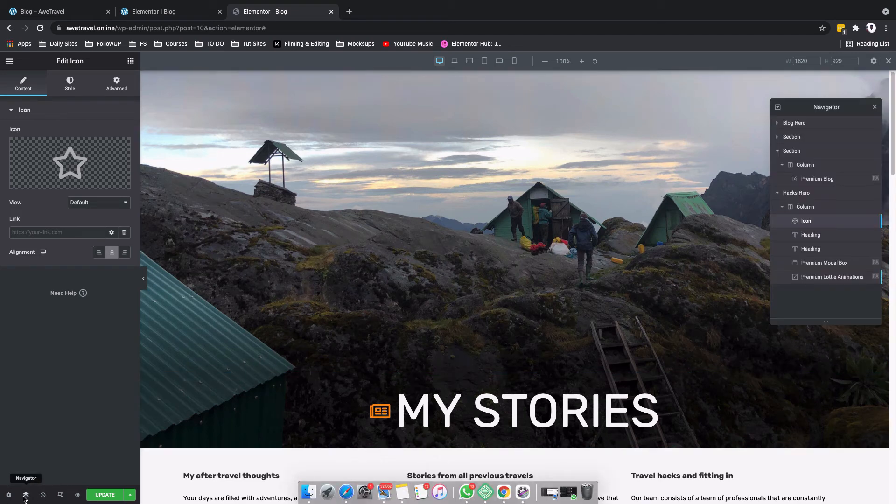
left_click(777, 124)
left_click(782, 137)
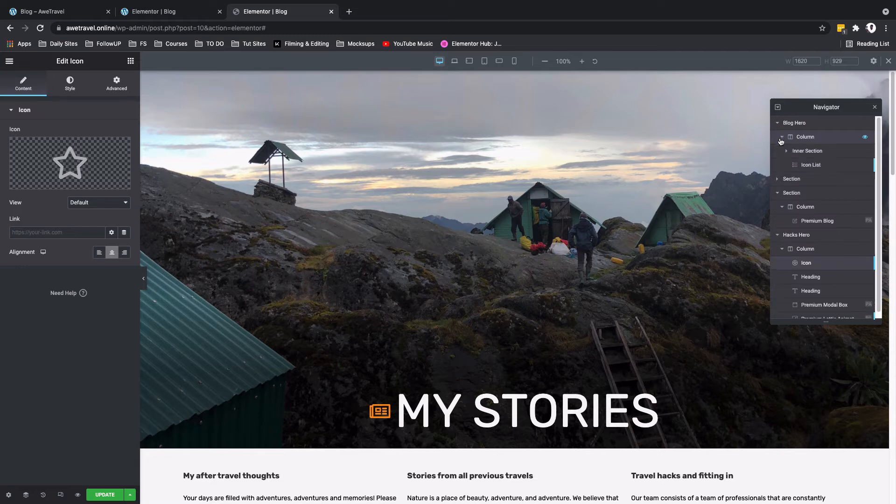
left_click(786, 151)
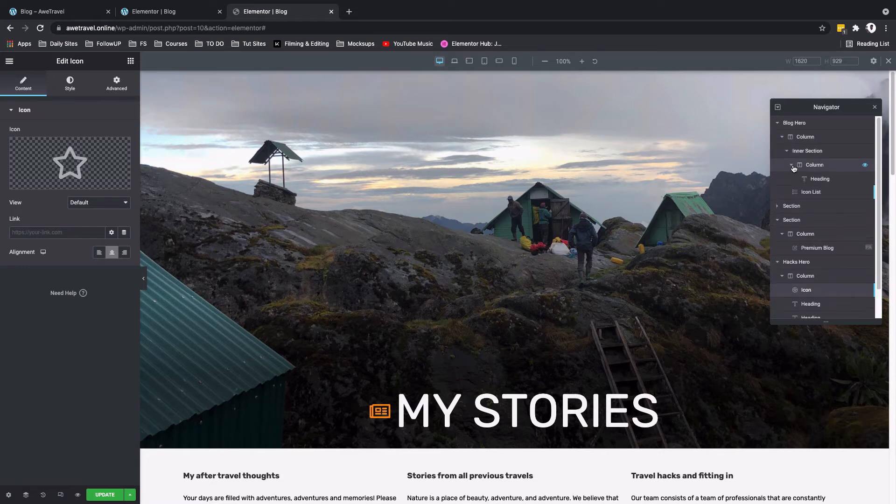
left_click(792, 166)
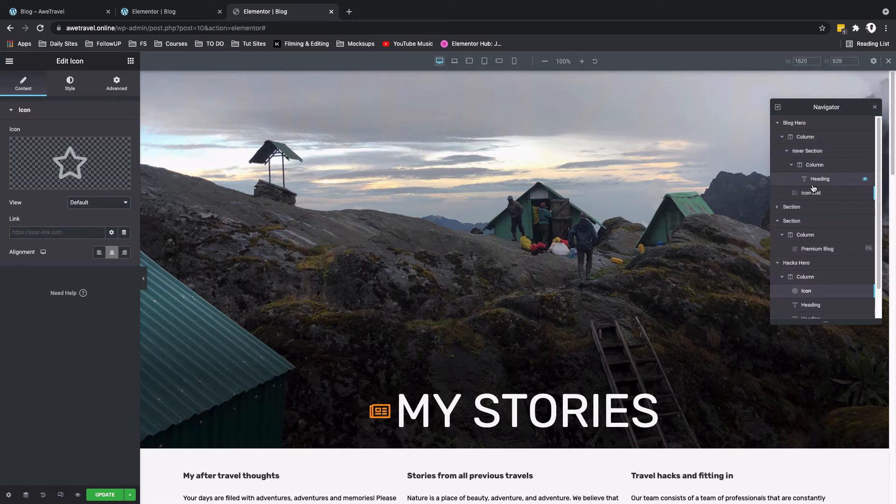
right_click(820, 180)
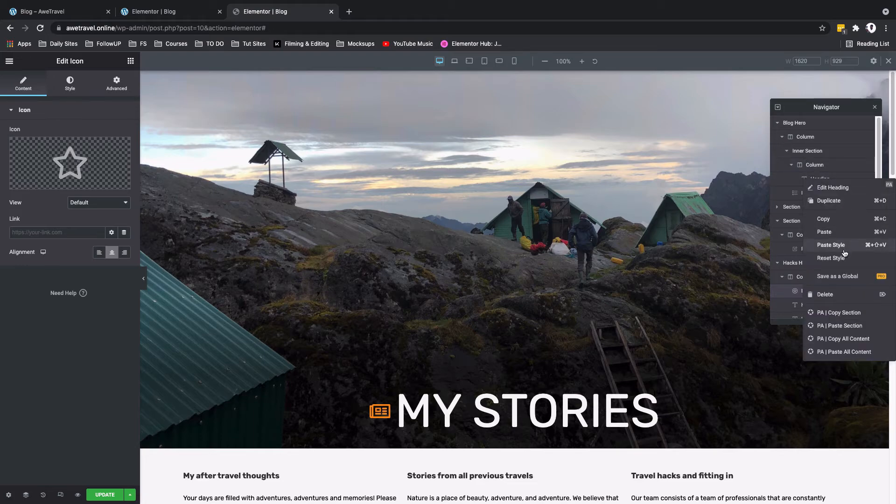
left_click(836, 294)
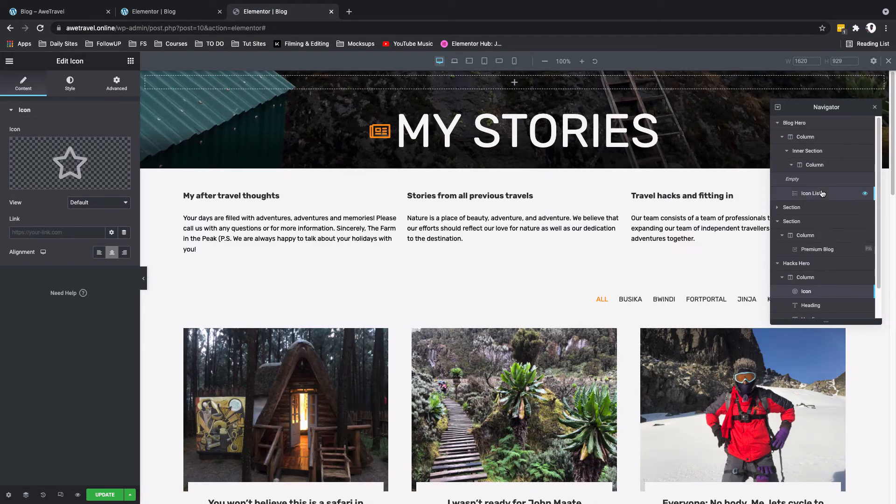
Step: Move the icon list above the inner section in the Blog Hero column and delete that empty inner section
left_click_drag(811, 193, 817, 151)
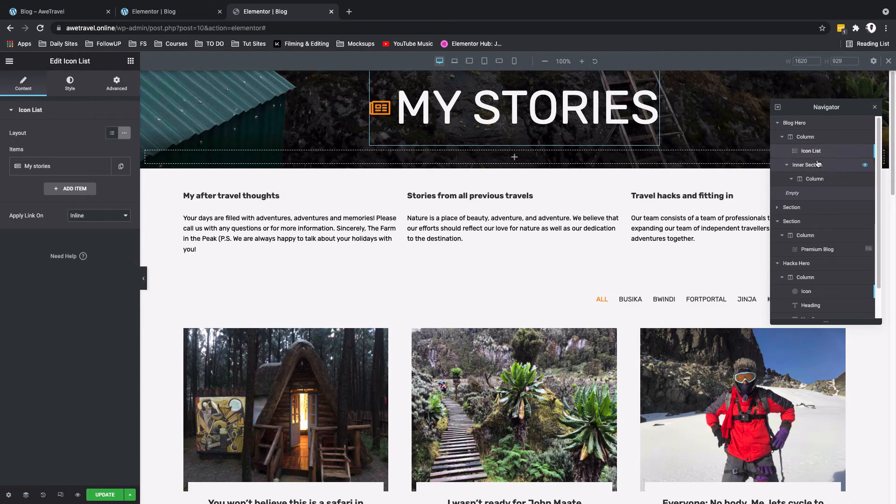
right_click(821, 167)
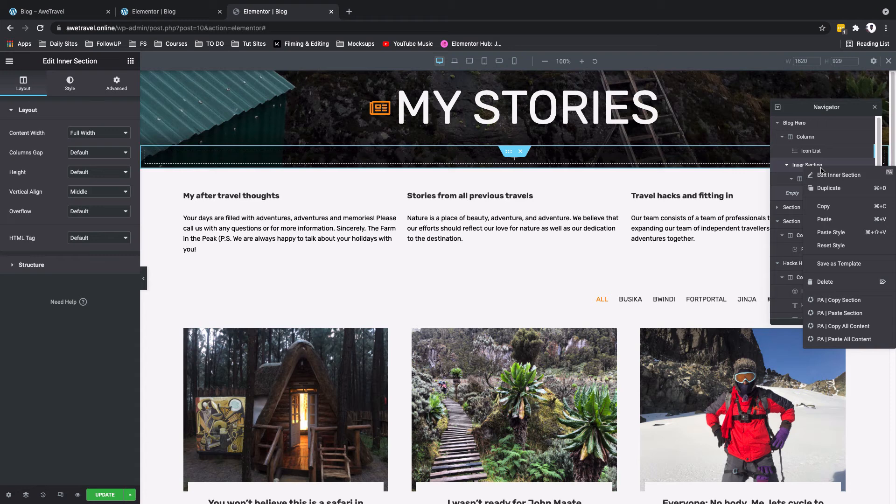
left_click(824, 282)
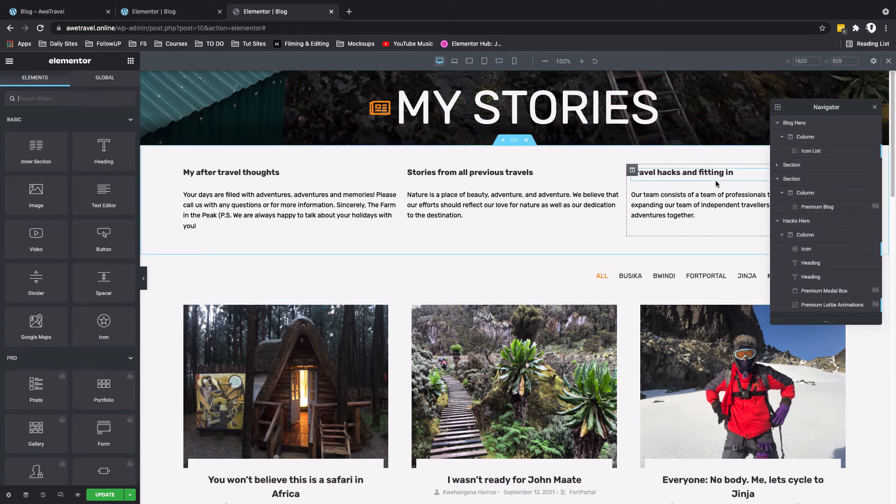
Step: Set the My Stories icon list's Desktop padding to 600 px top, with 0 right, bottom and left
left_click(658, 86)
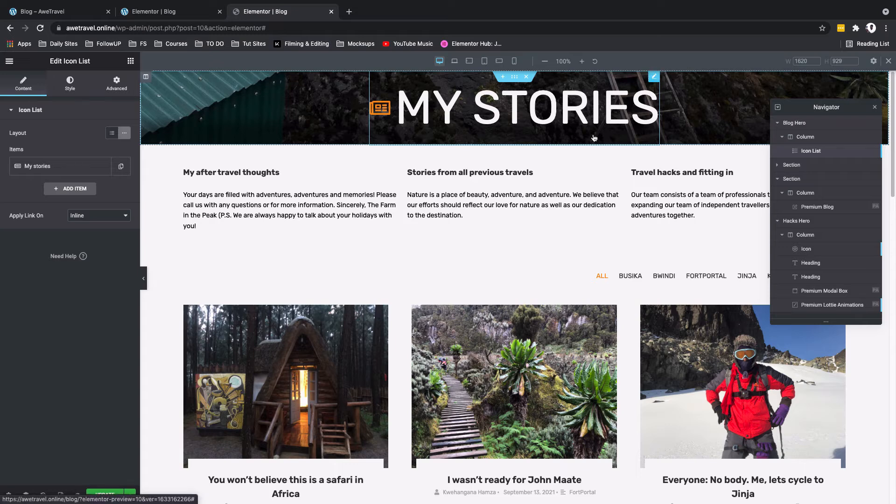
left_click(116, 85)
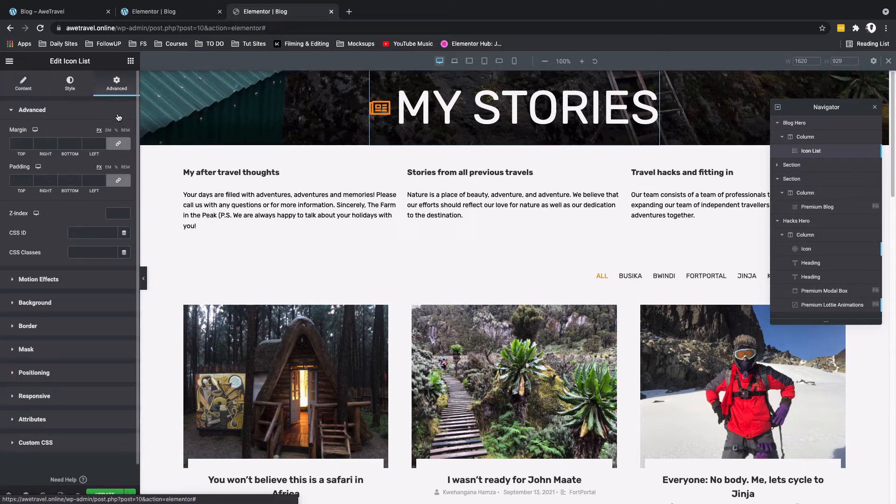
left_click(118, 181)
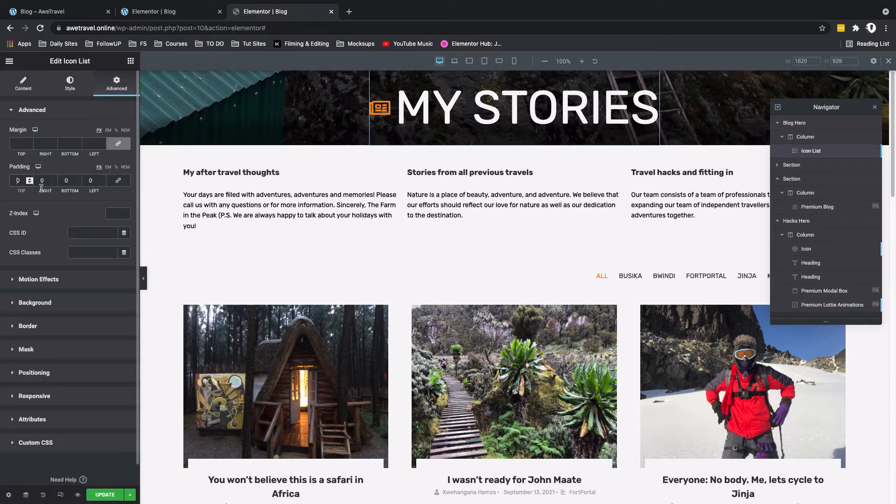
left_click(17, 180)
type("6")
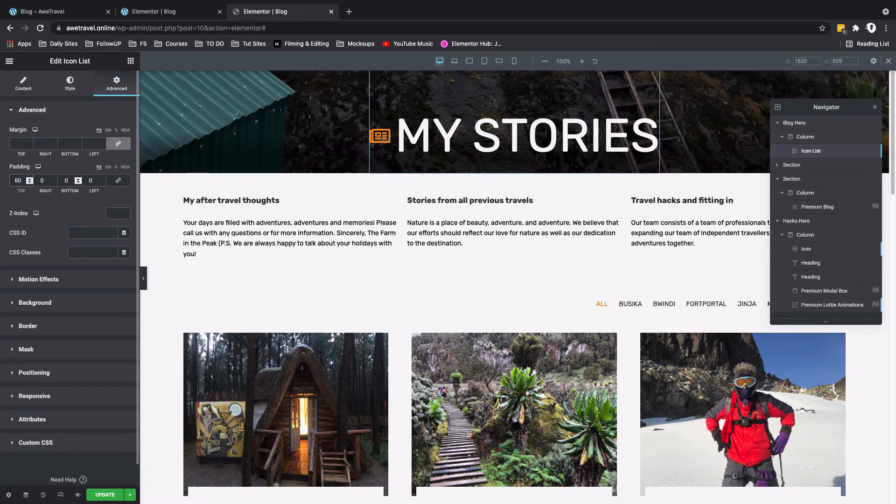
type("0")
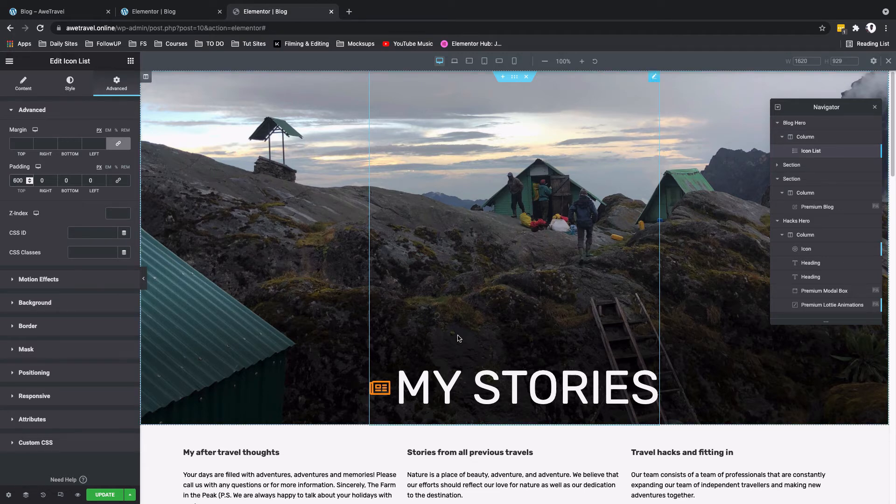
scroll(458, 338, "down", 3)
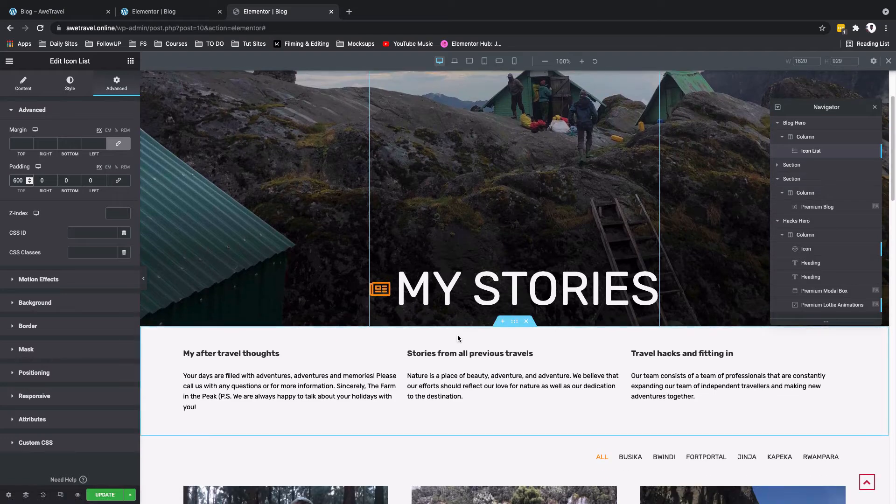
scroll(458, 335, "up", 3)
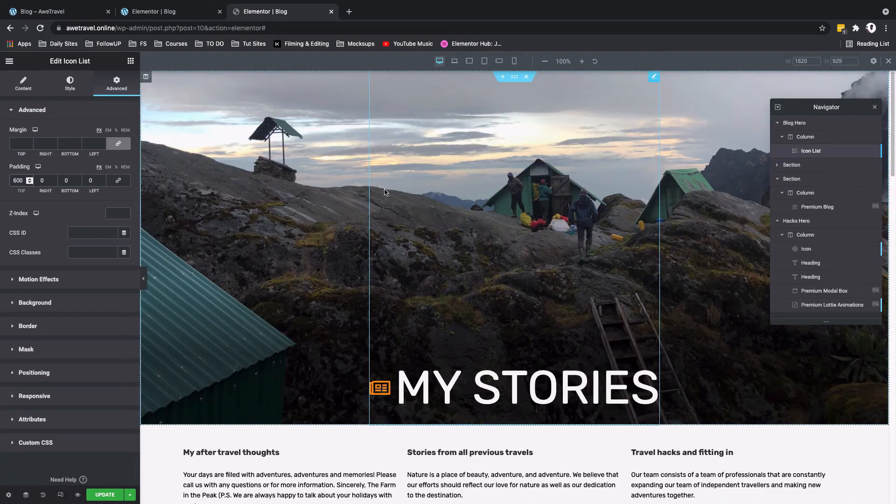
scroll(560, 247, "down", 4)
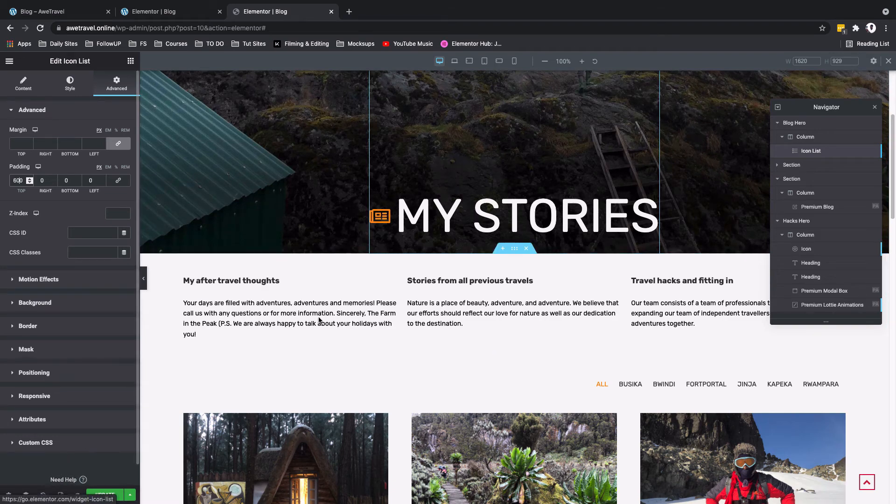
Step: Examine the hero and page layout in the Laptop, Tablet Extra and Tablet views
left_click(455, 62)
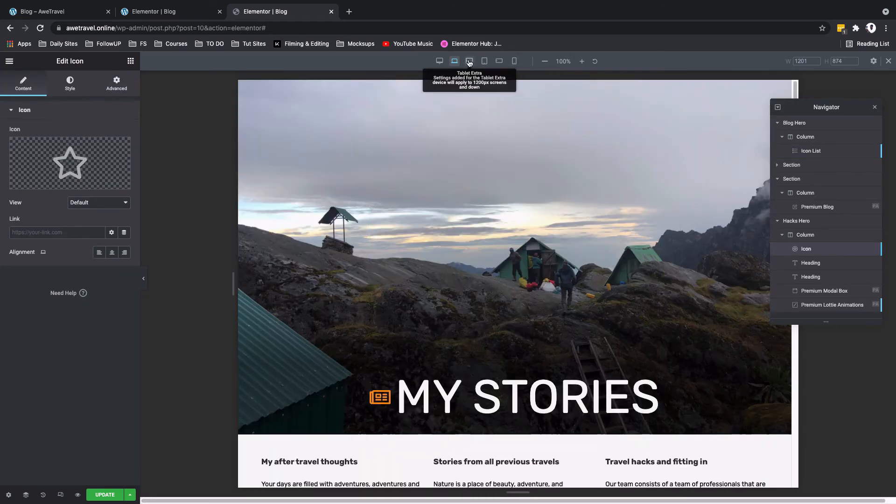
left_click(470, 61)
scroll(549, 295, "down", 15)
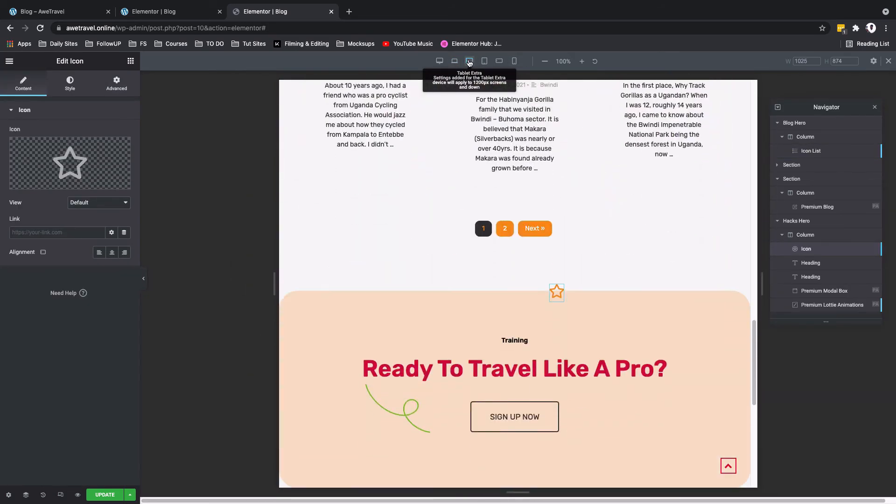
scroll(549, 296, "up", 15)
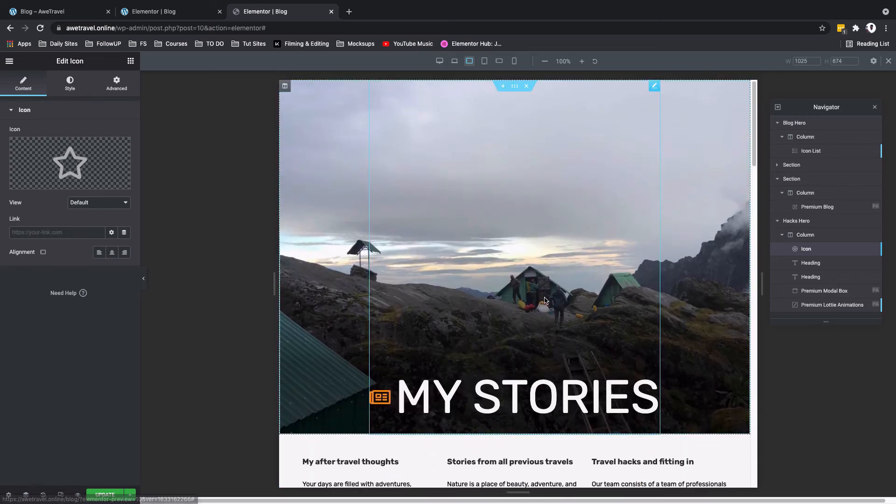
left_click(484, 61)
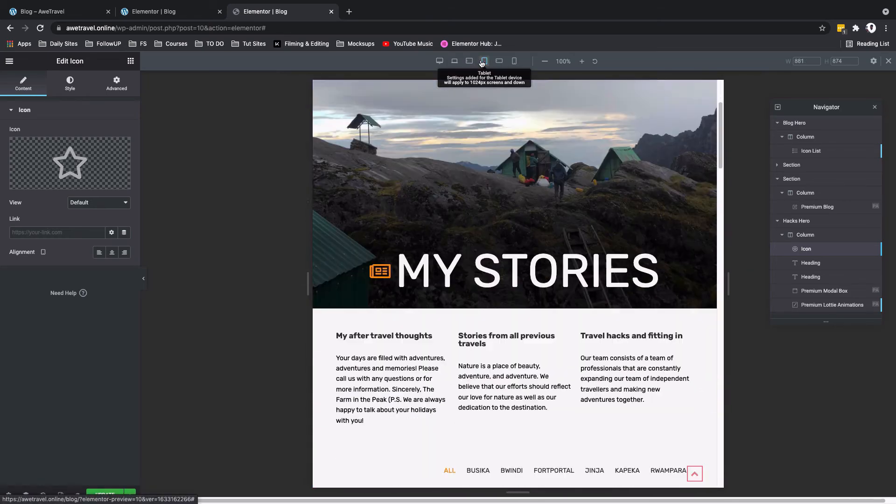
scroll(516, 233, "up", 10)
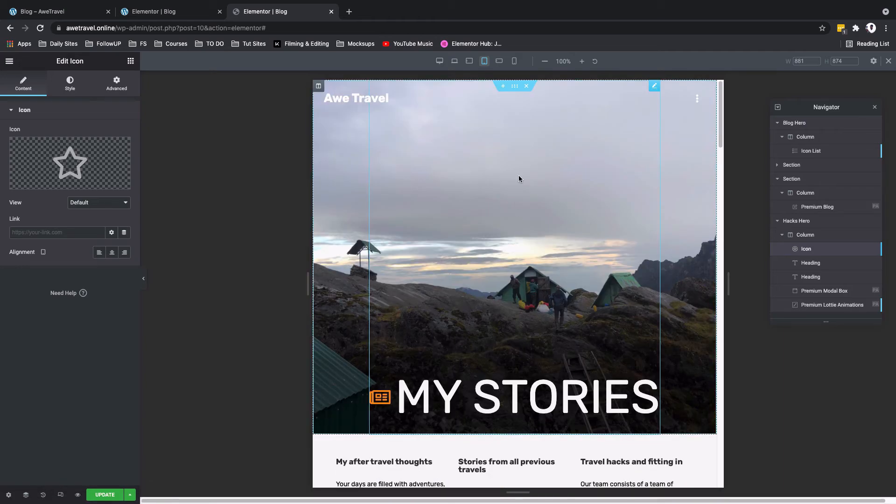
Step: Center the blog grid's filter tabs in the Mobile Extra and Tablet views
left_click(499, 61)
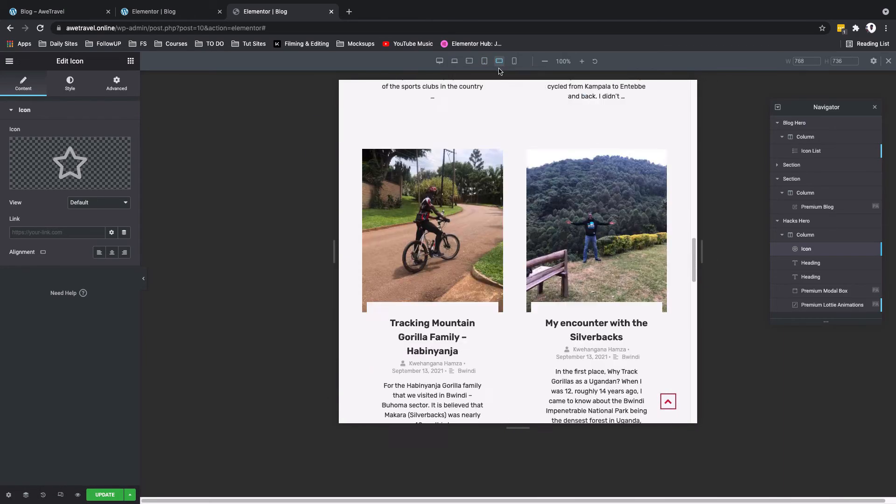
scroll(526, 141, "up", 20)
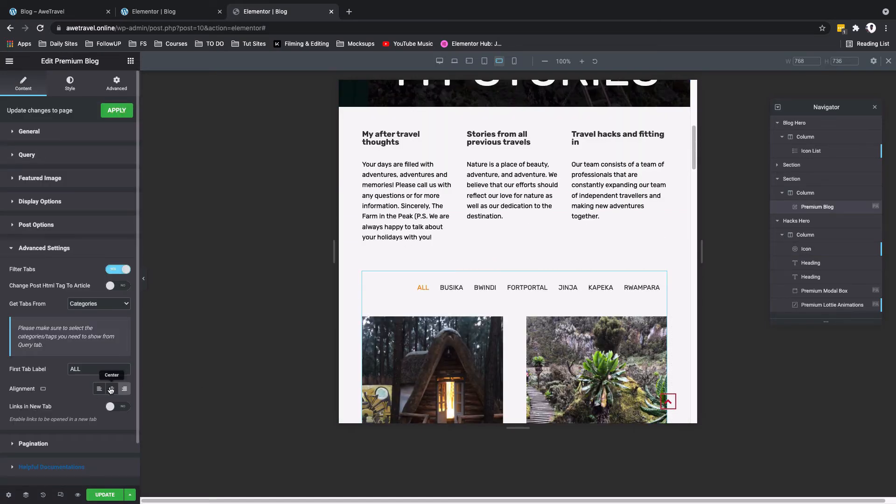
left_click(111, 390)
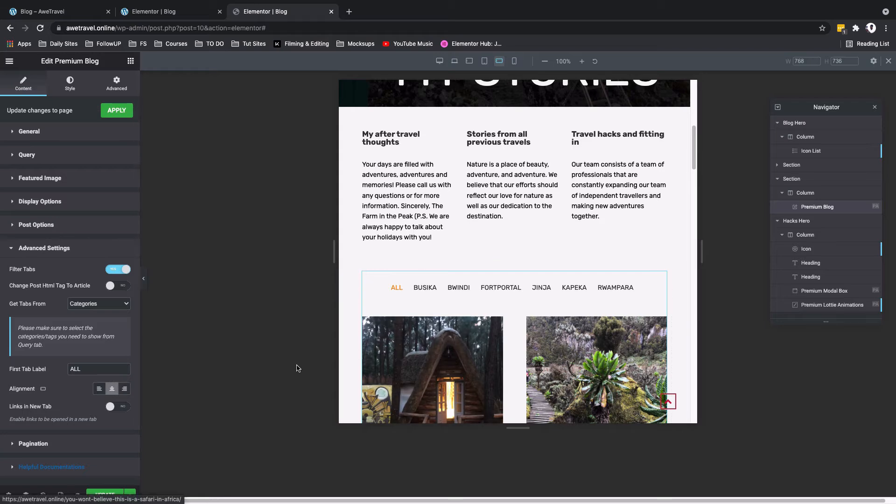
left_click(485, 63)
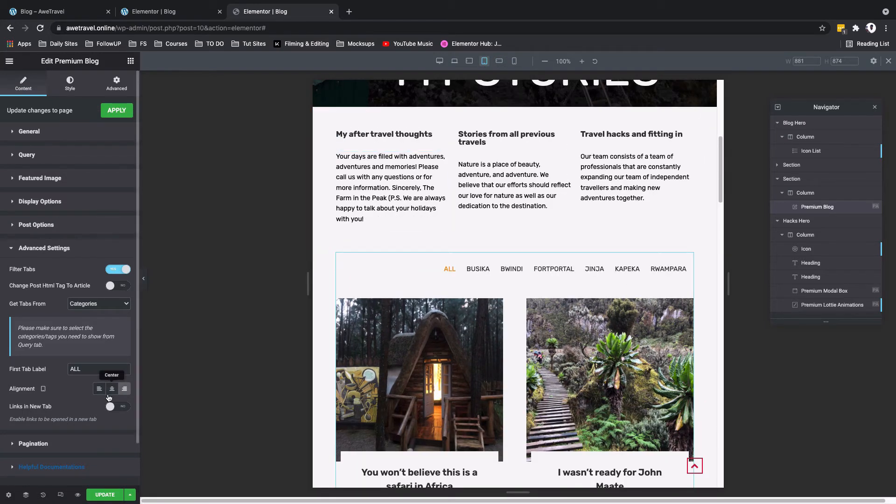
left_click(469, 61)
left_click(484, 63)
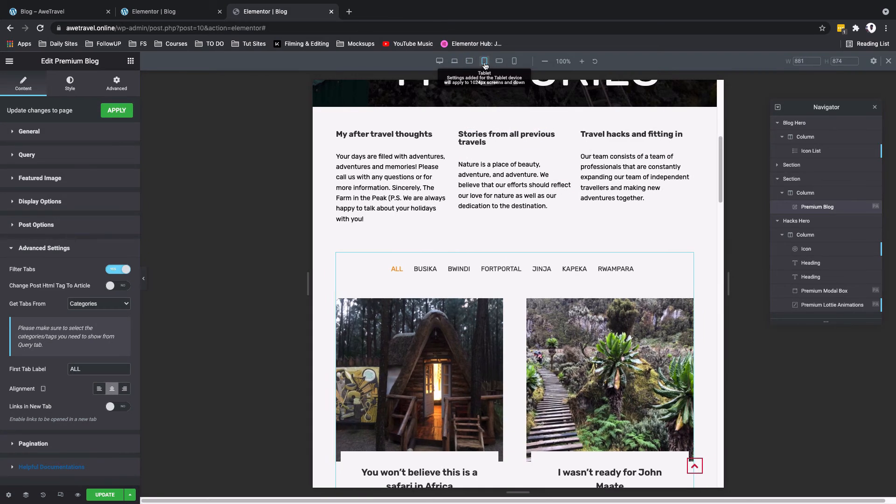
left_click(500, 63)
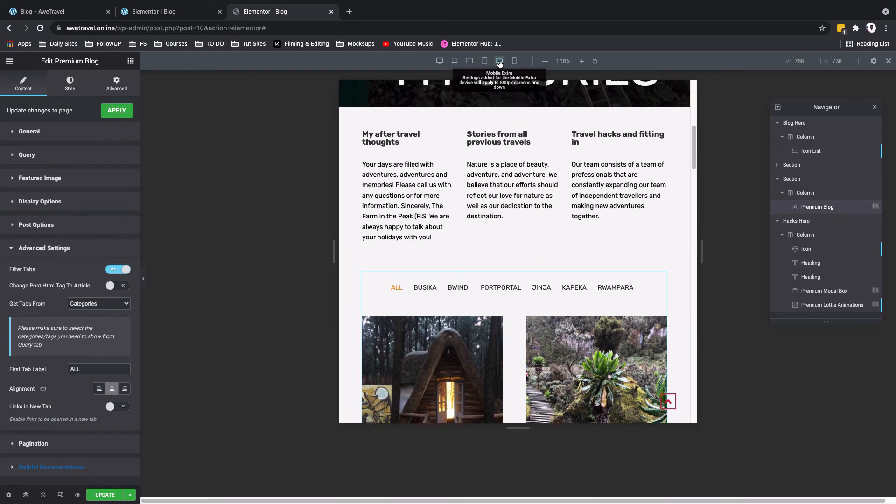
Step: In the Mobile view, set the My Stories icon list's padding to 600 px top with 0 on the other sides
left_click(515, 61)
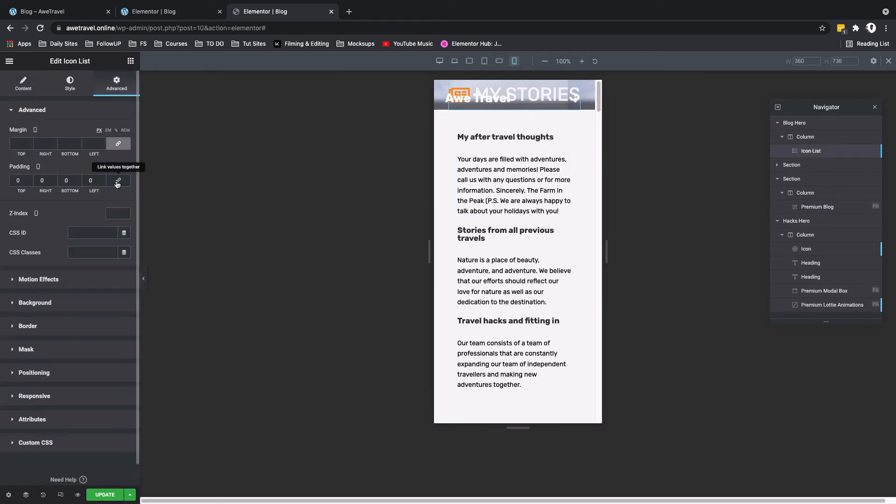
left_click(15, 181)
type("600")
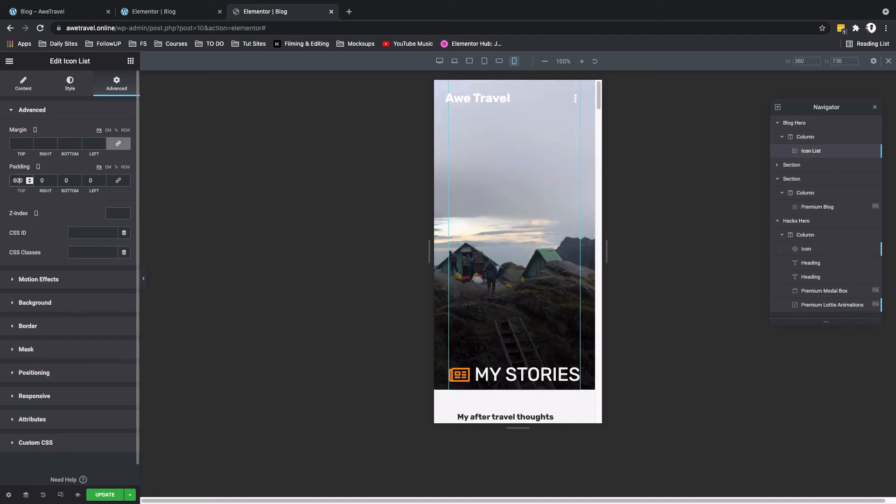
Step: Set the My Stories icon list's top padding in the Mobile view to 500 px
key("BackSpace")
key("BackSpace")
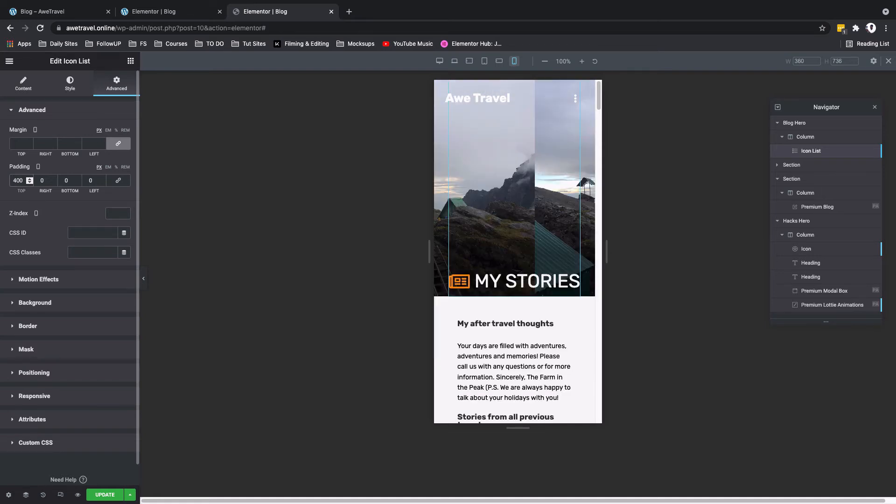
type("50")
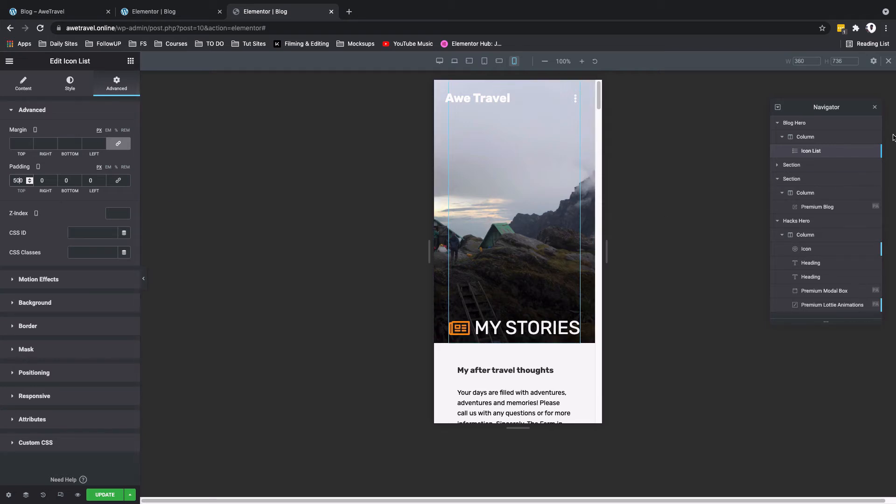
Step: In the Mobile view, shift the Blog Hero background image to an X position of about -238 px and set the icon list's top padding to 400 px
left_click(796, 123)
left_click(70, 83)
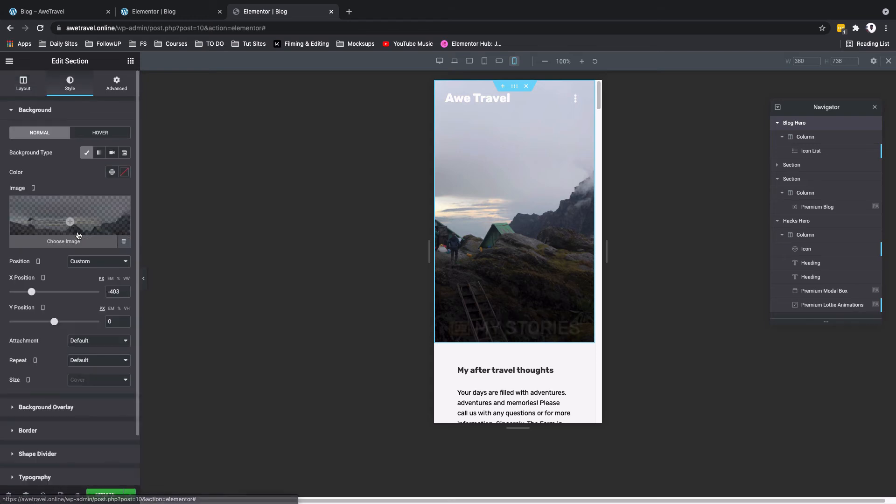
left_click_drag(34, 294, 41, 294)
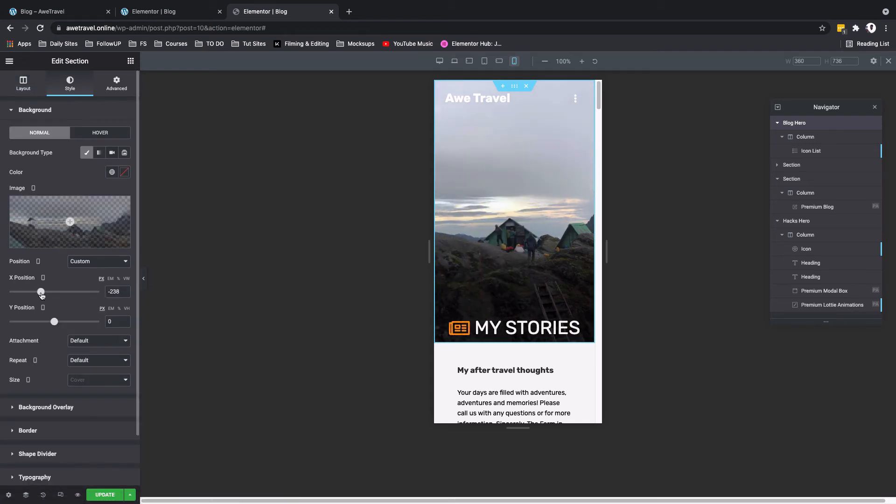
left_click(816, 152)
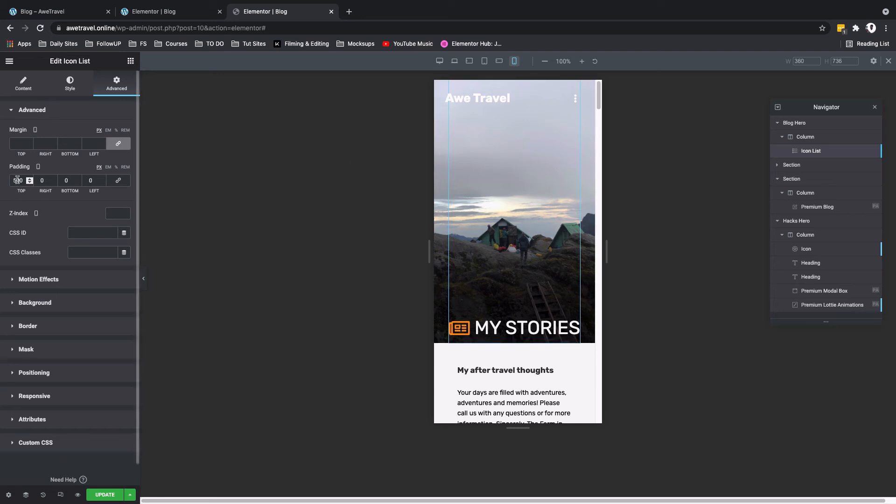
type("4")
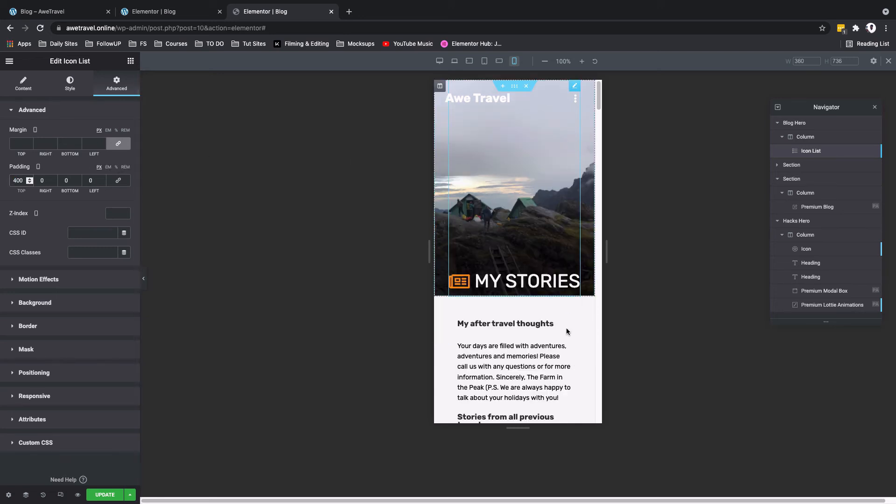
Step: Set the Premium Blog filter tabs' padding to 0 on all sides in the Mobile view
scroll(566, 332, "down", 3)
scroll(565, 332, "down", 4)
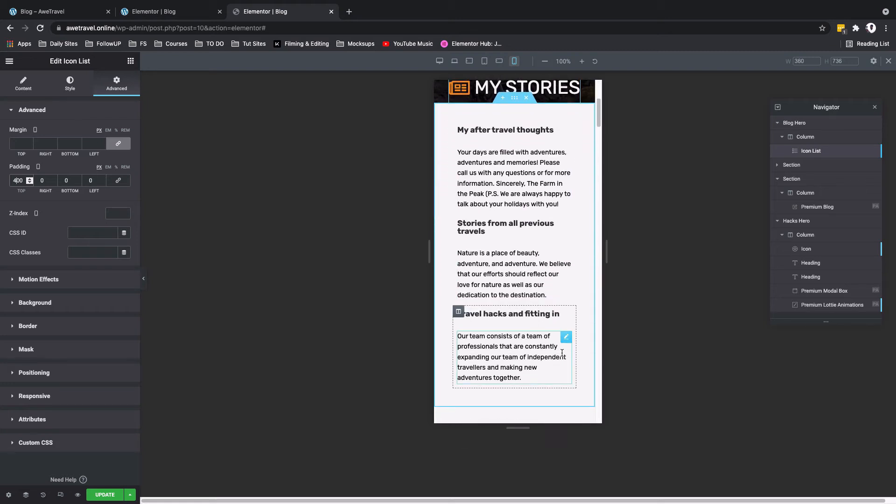
scroll(562, 355, "down", 4)
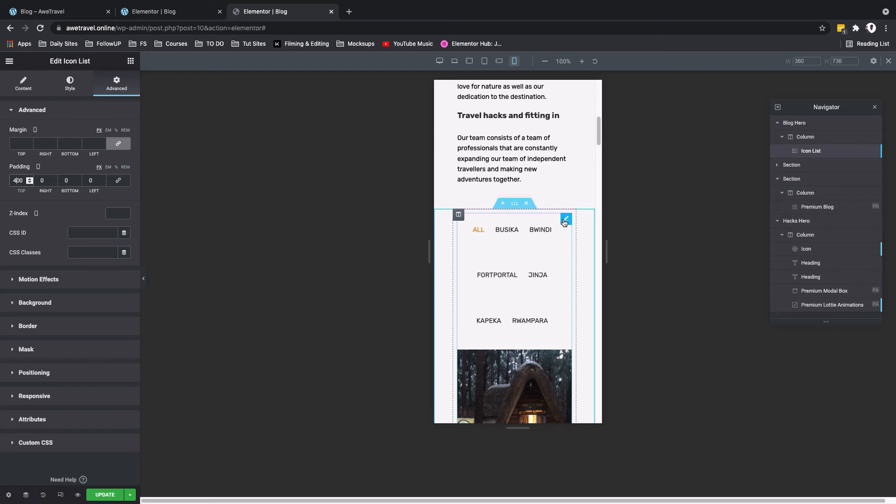
left_click(565, 221)
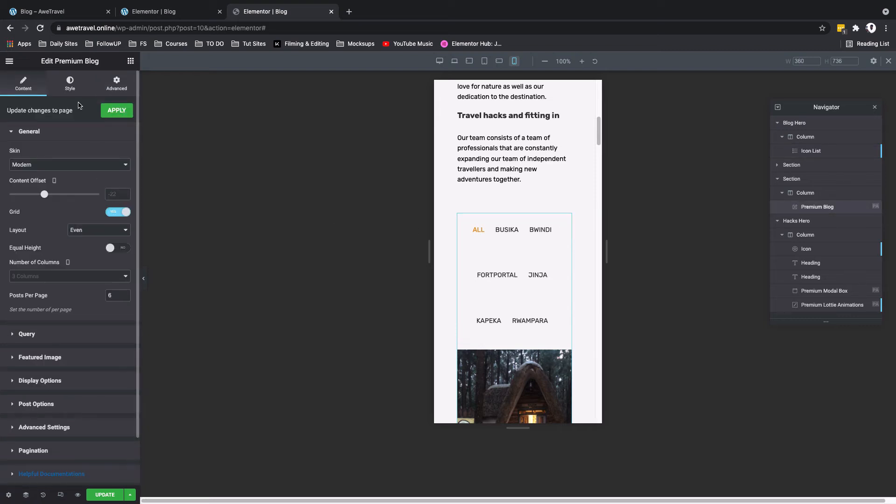
left_click(69, 83)
left_click(118, 356)
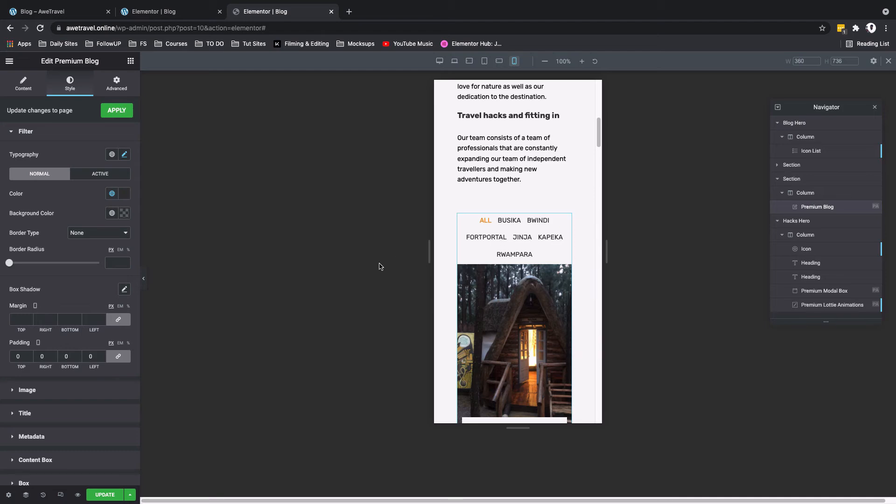
Step: Remove the padding of the column holding the blog grid in the Mobile view
scroll(529, 322, "down", 5)
scroll(530, 322, "up", 7)
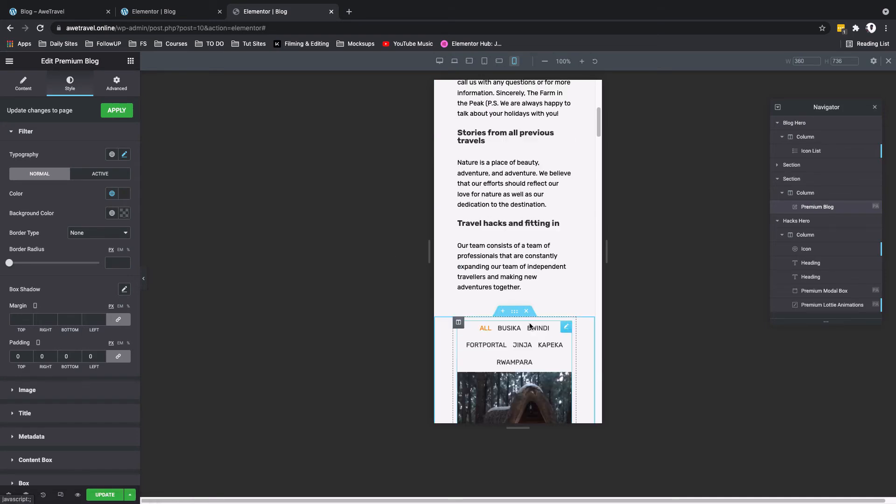
scroll(475, 350, "up", 3)
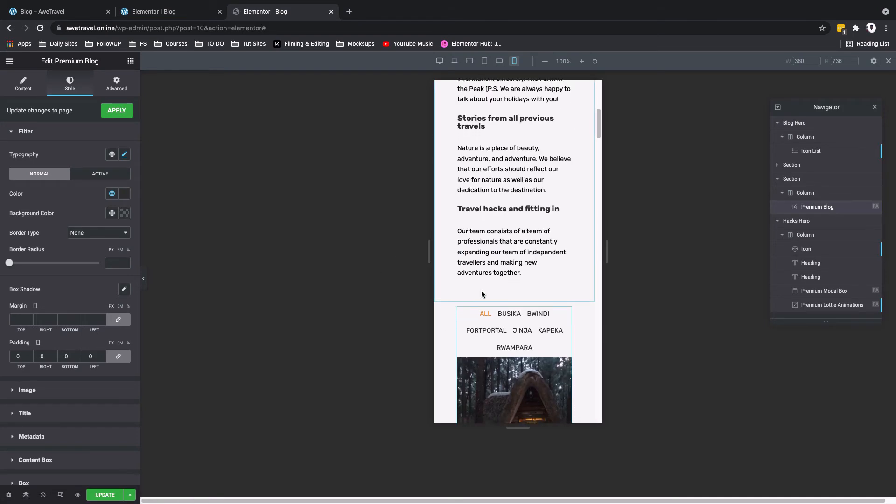
scroll(483, 295, "down", 4)
left_click(458, 235)
left_click(117, 84)
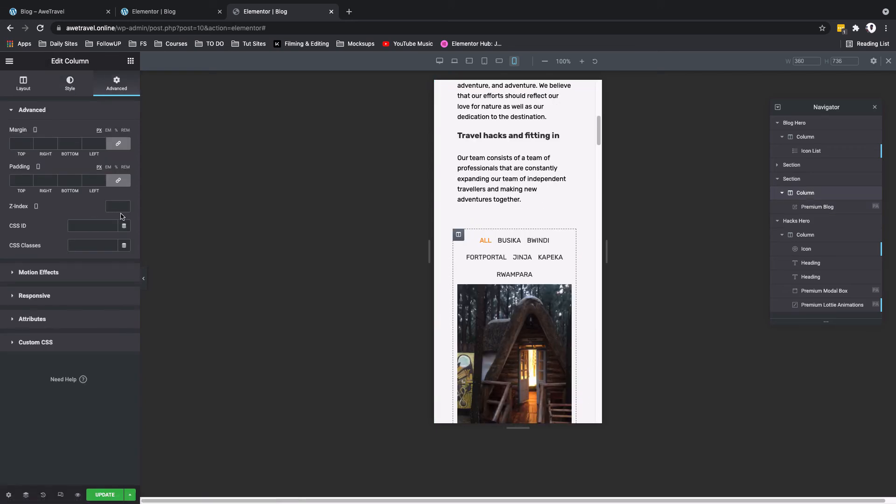
left_click(115, 181)
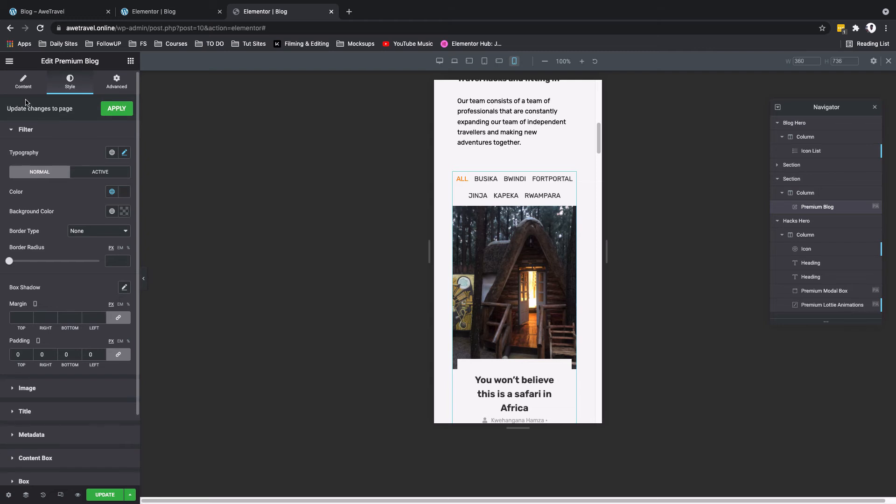
Step: In the Mobile view, set the blog cards' content offset to -60 and reduce the height of their featured images
left_click(23, 84)
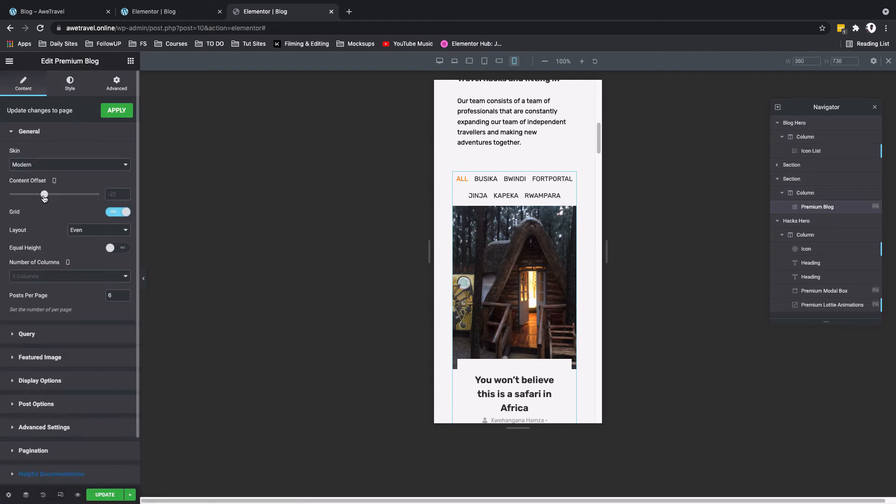
left_click_drag(46, 196, 27, 196)
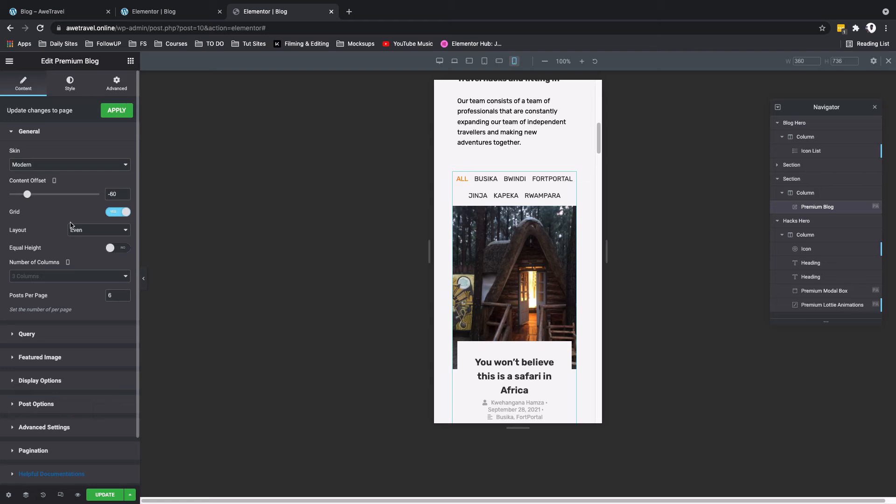
left_click(39, 357)
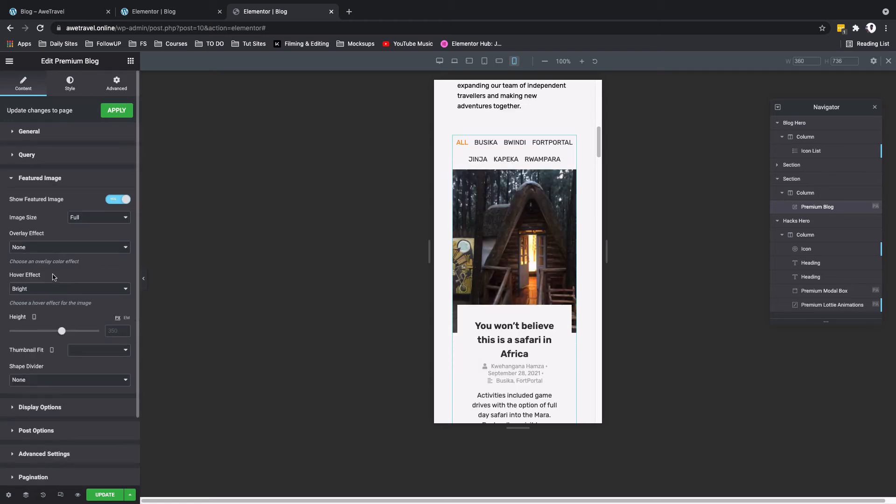
mouse_move(62, 333)
left_mouse_down()
mouse_move(35, 332)
mouse_move(46, 336)
left_mouse_up()
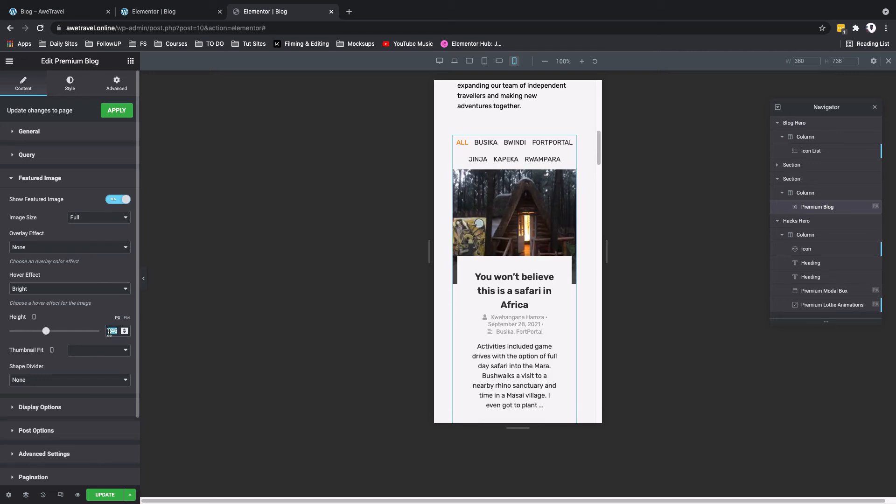
Step: Set the blog grid's rows spacing to 1 px in the Mobile view and check the spacing between the posts
left_click(39, 407)
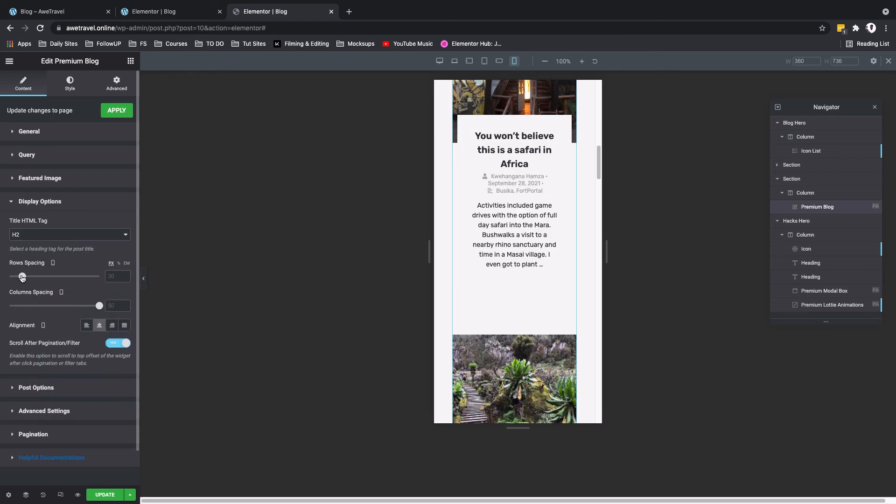
left_click_drag(21, 277, 4, 278)
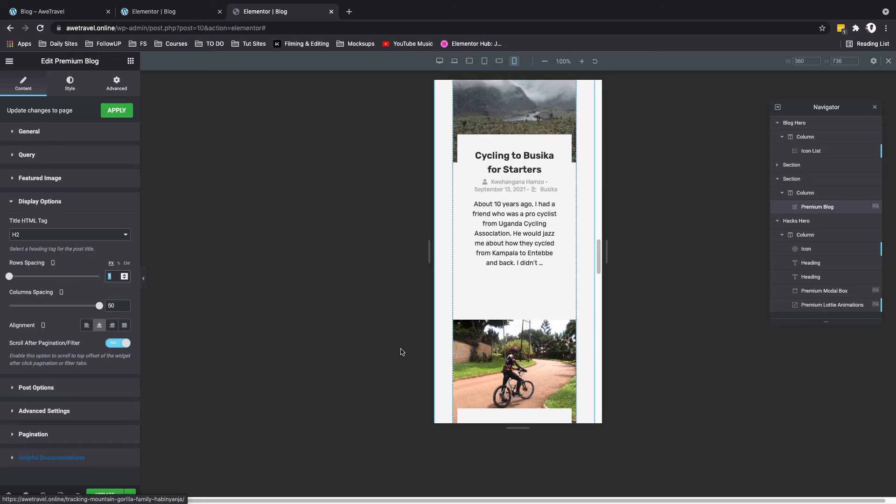
scroll(493, 345, "down", 5)
scroll(493, 345, "down", 10)
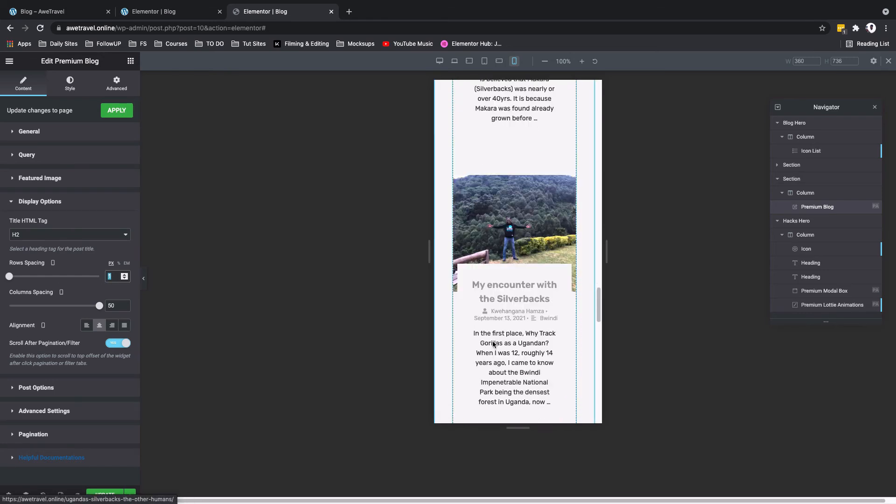
scroll(493, 344, "up", 5)
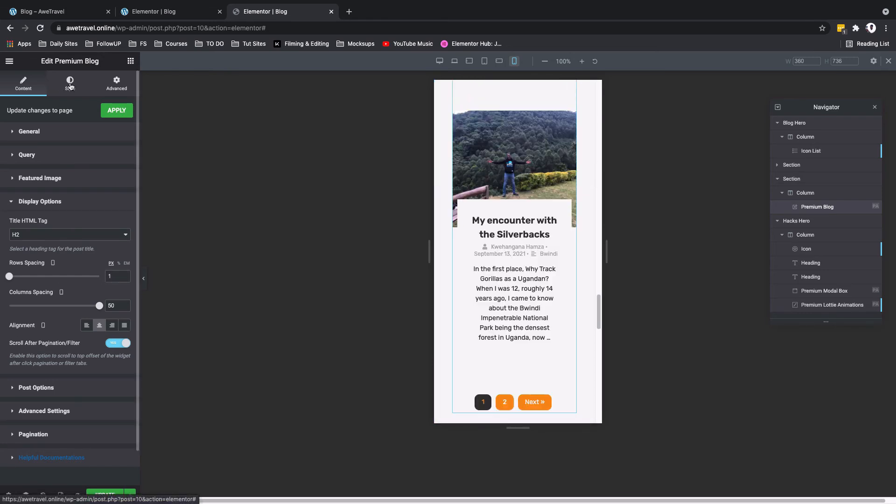
Step: In the Mobile view, reduce the blog post titles' font size to about 16 px and make the metadata text smaller
left_click(70, 88)
left_click(24, 372)
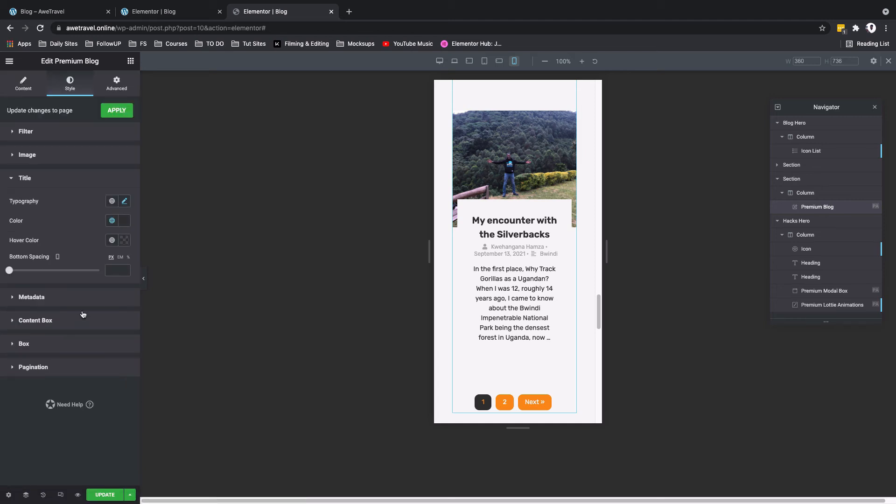
left_click(124, 201)
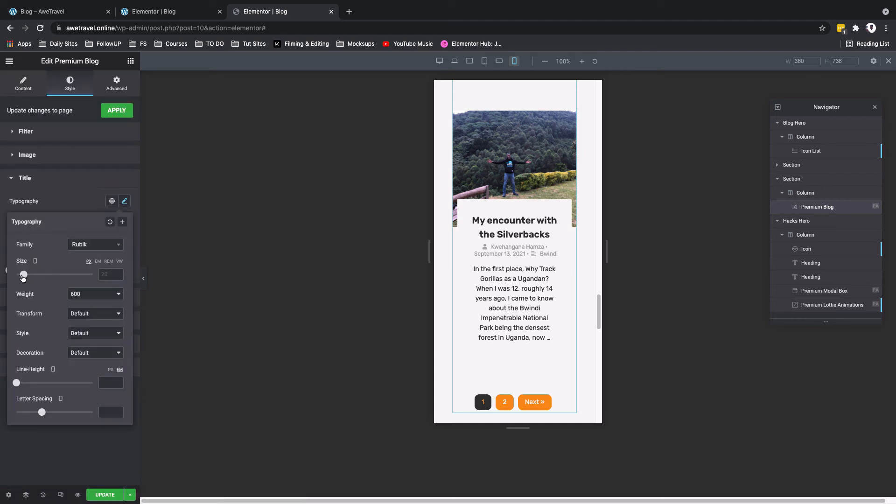
left_click_drag(24, 276, 21, 276)
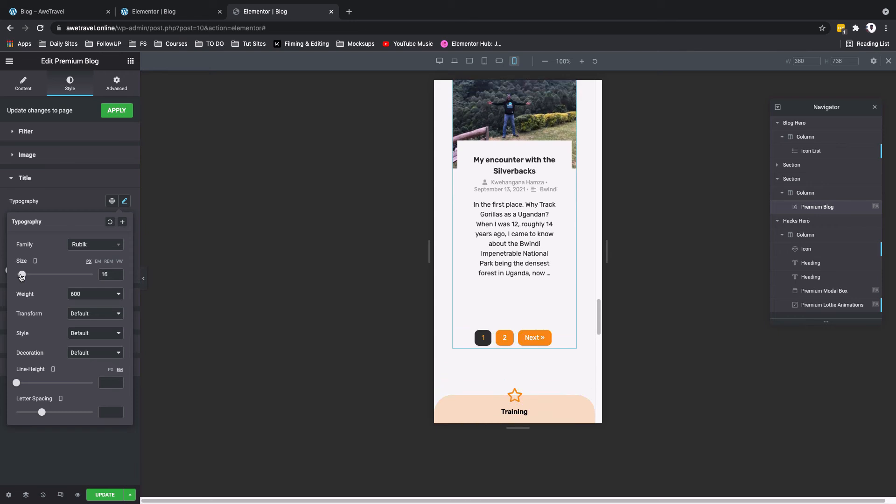
left_click(67, 298)
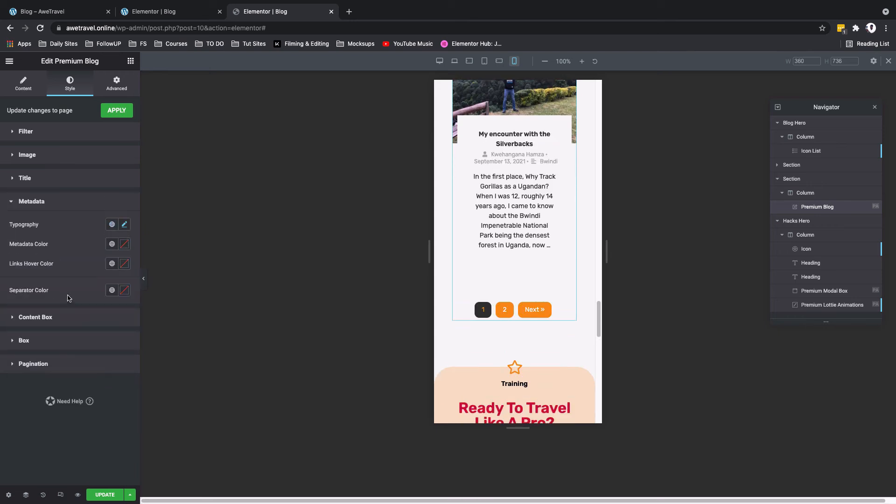
left_click(124, 229)
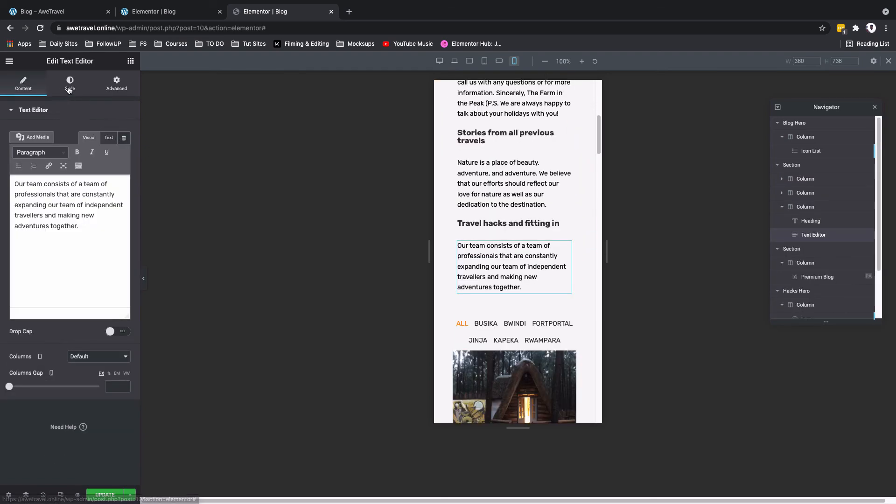
Step: Set the font size of the intro paragraphs above the blog grid to 12 px in the Mobile view
left_click(70, 84)
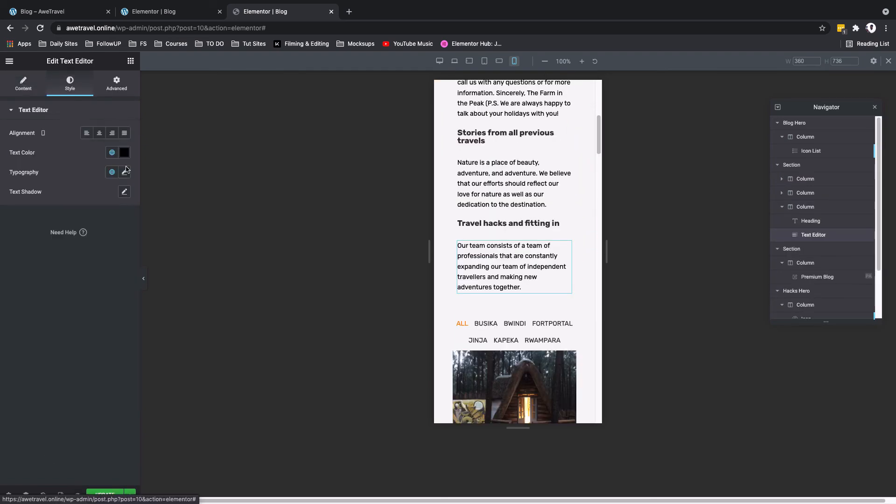
left_click(125, 172)
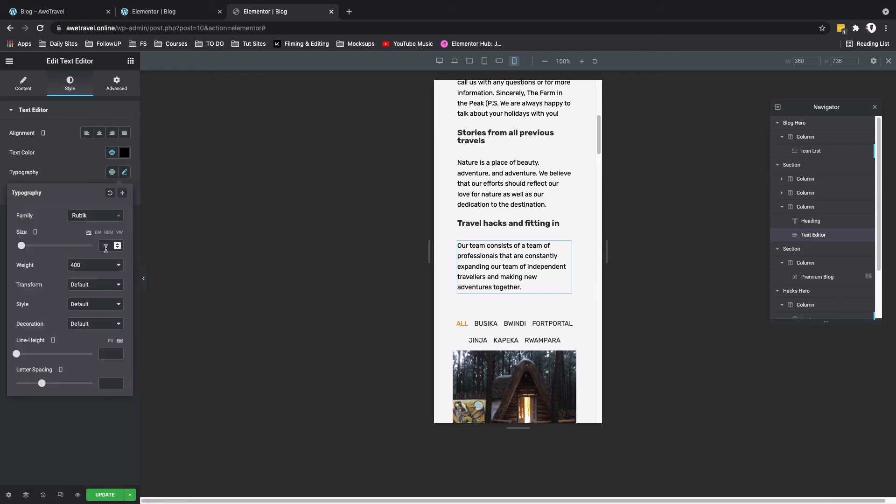
type("12")
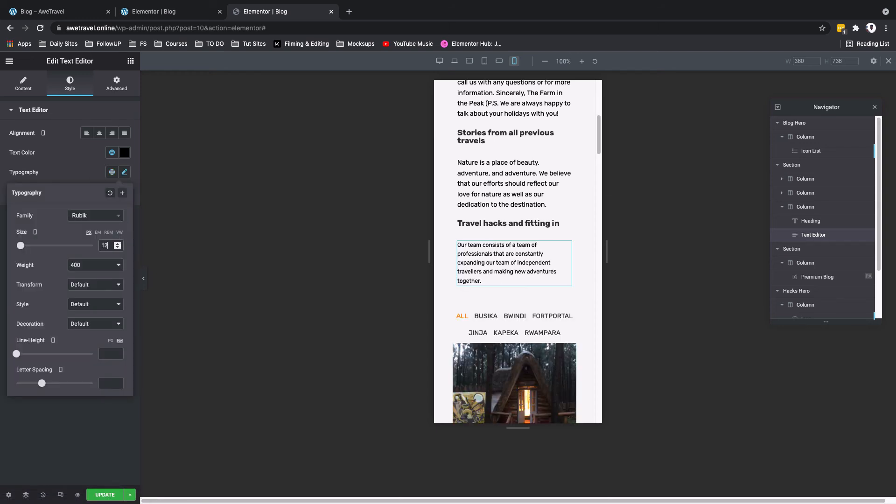
scroll(468, 256, "up", 2)
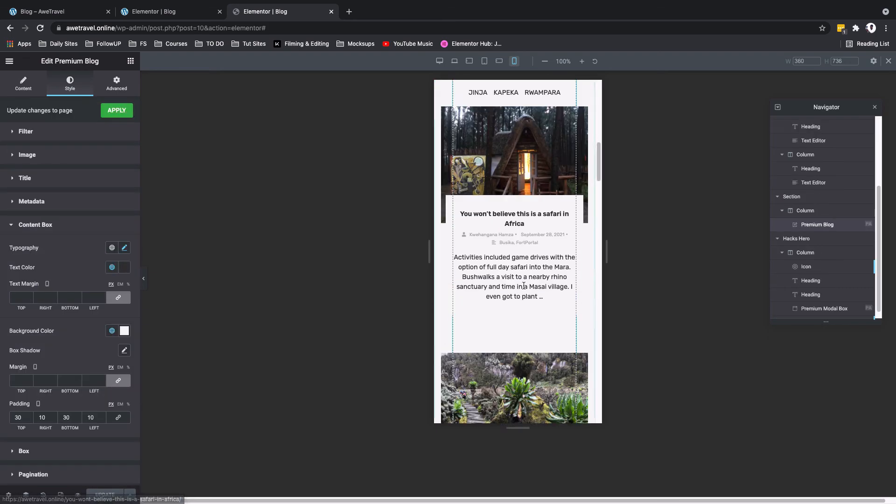
scroll(525, 288, "down", 17)
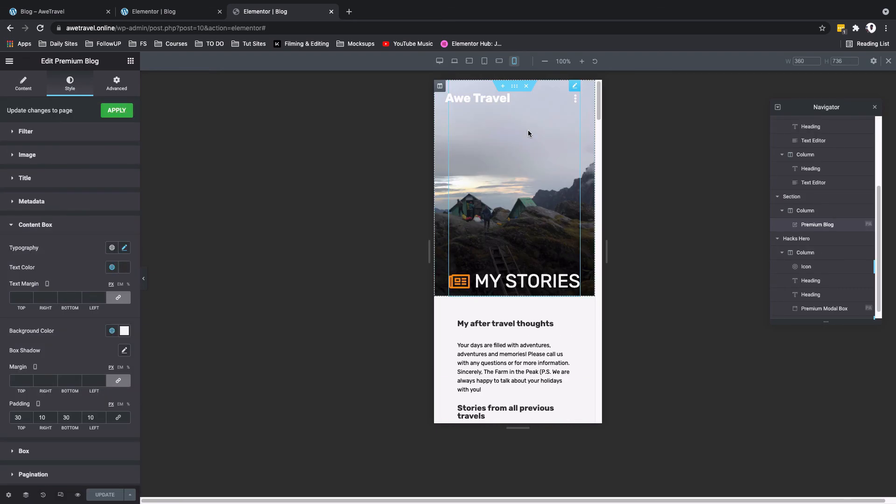
Step: Review the blog cards in the Mobile view, and return to the Desktop view to check the page layout
scroll(562, 237, "down", 15)
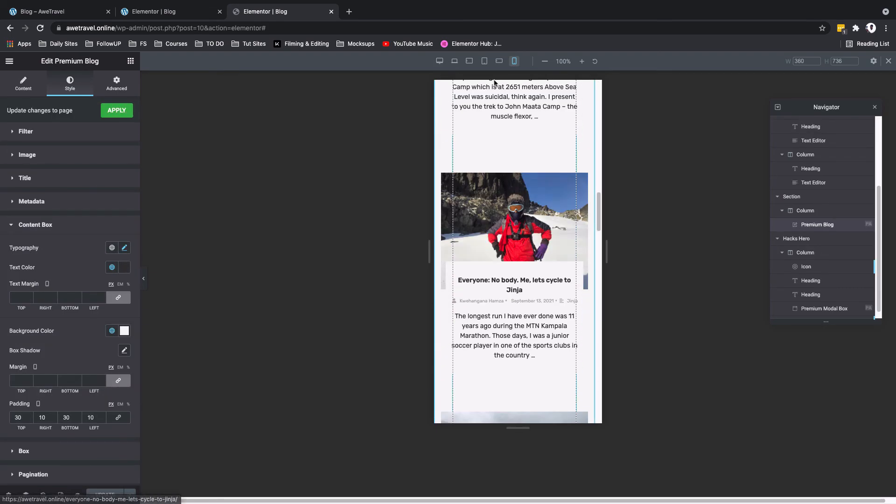
left_click(439, 61)
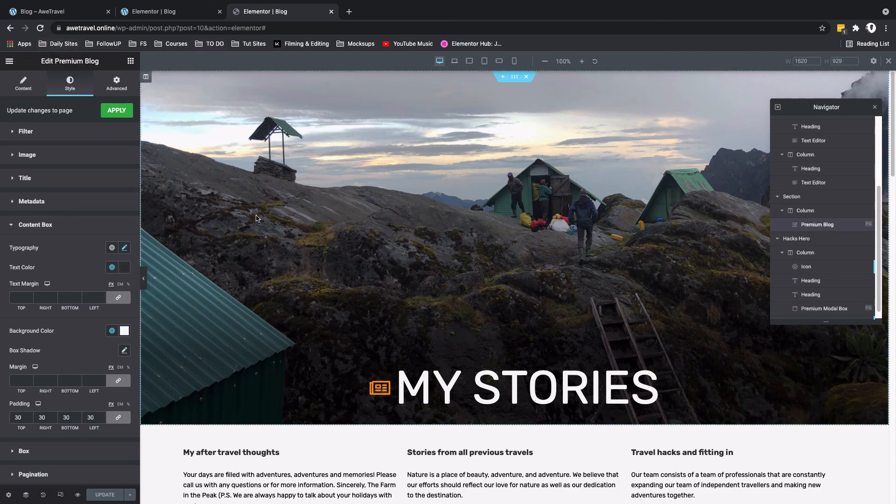
scroll(299, 260, "down", 1)
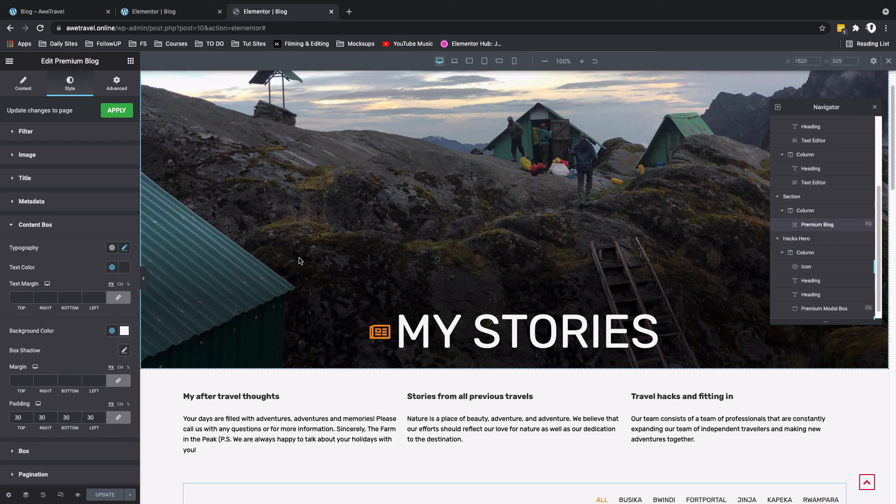
Step: Open awetravel.online/blog in a new browser tab and review the live blog page down to the call-to-action section
left_click(349, 12)
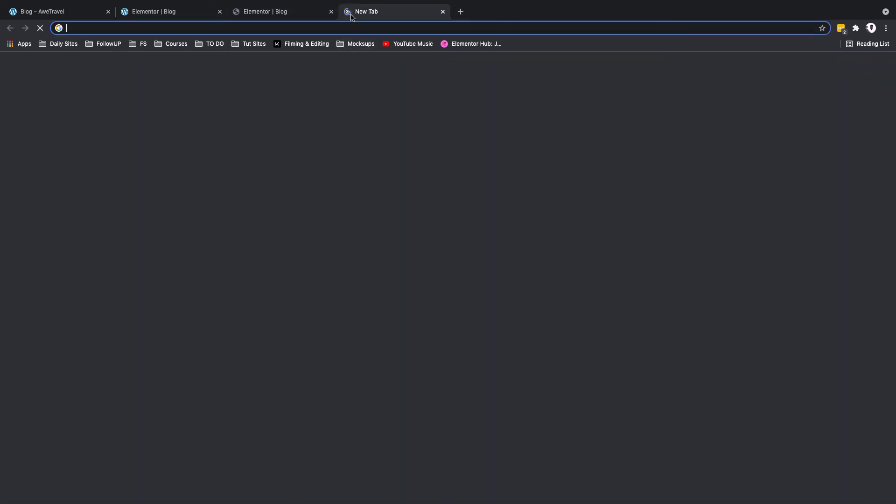
type("aawe")
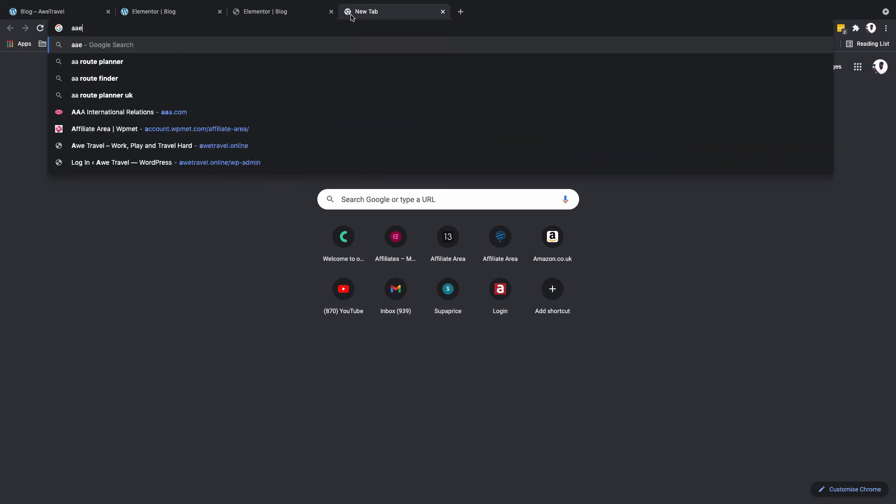
key("BackSpace")
key("BackSpace")
key("BackSpace")
type("wetravel.online")
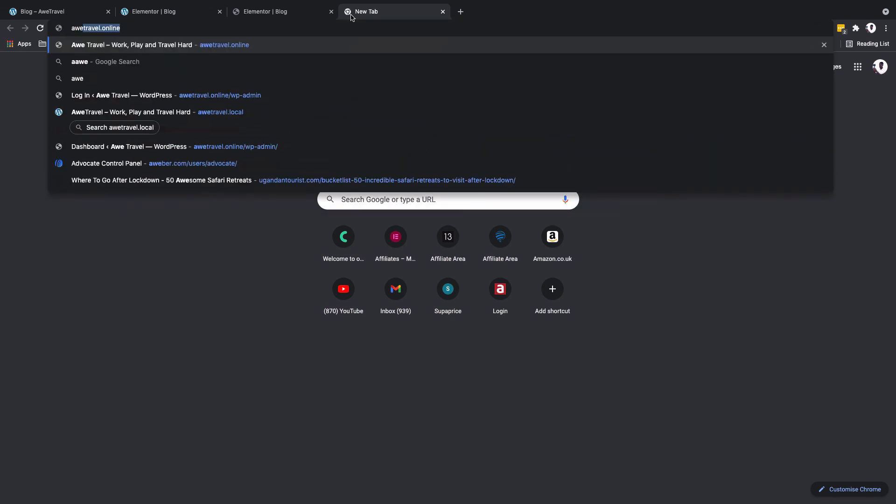
key("Right")
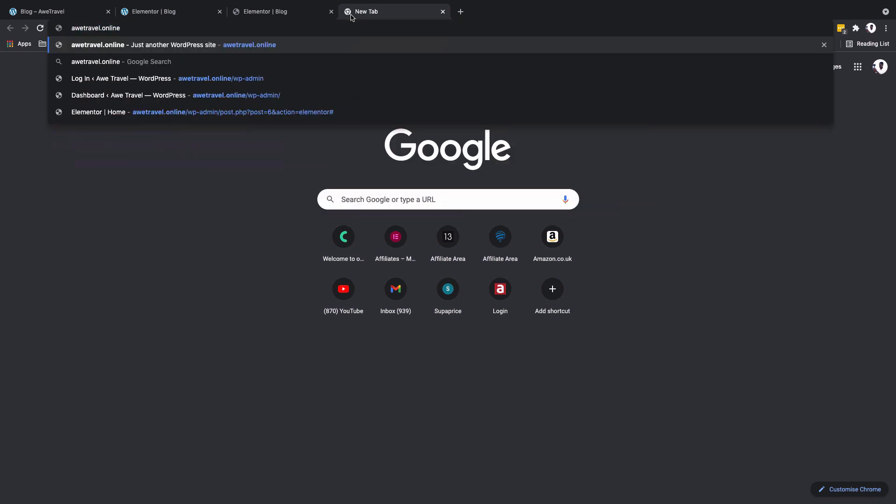
type("/blog")
key("Return")
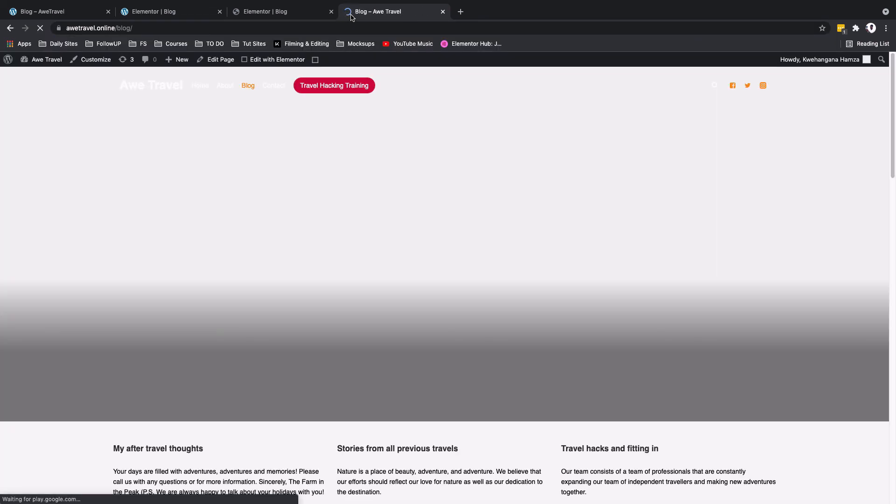
scroll(346, 218, "down", 15)
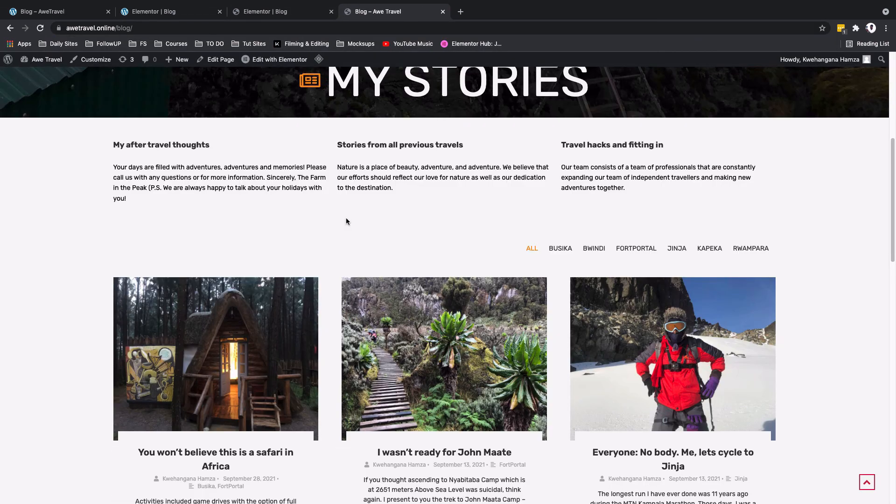
scroll(345, 218, "down", 4)
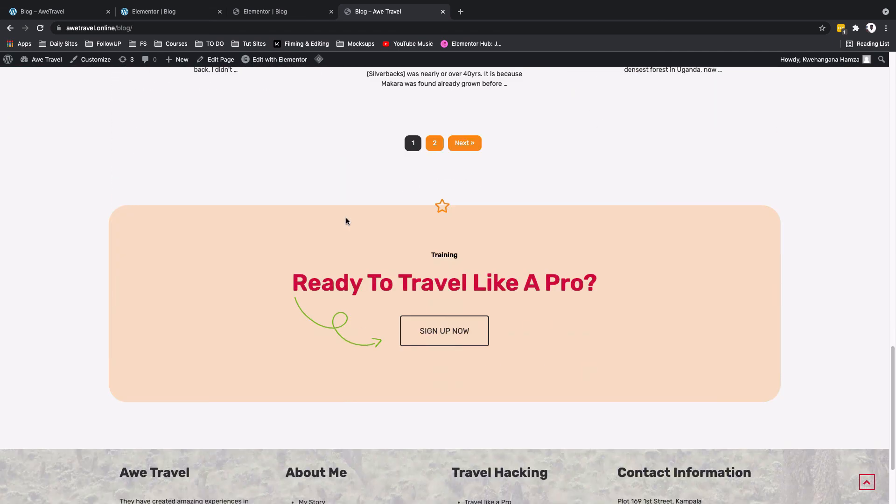
scroll(346, 218, "up", 15)
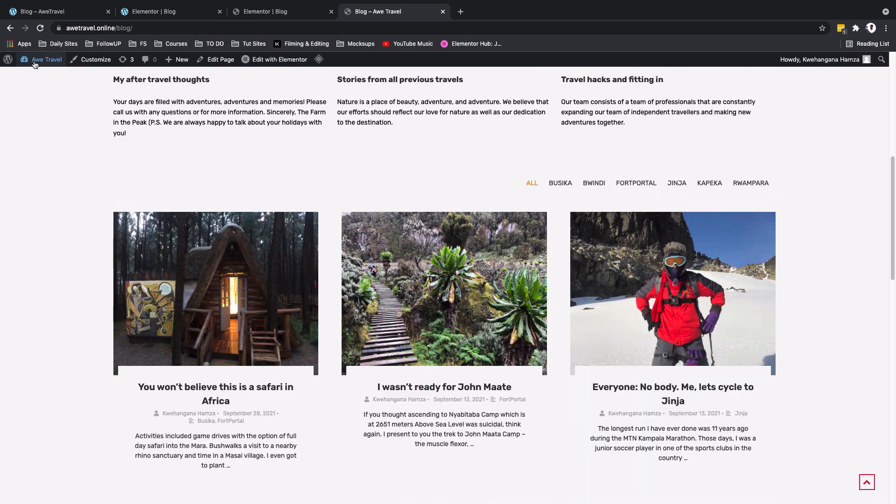
Step: In the WordPress dashboard's Reading settings, set the posts page to Blog and save the changes
left_click(34, 80)
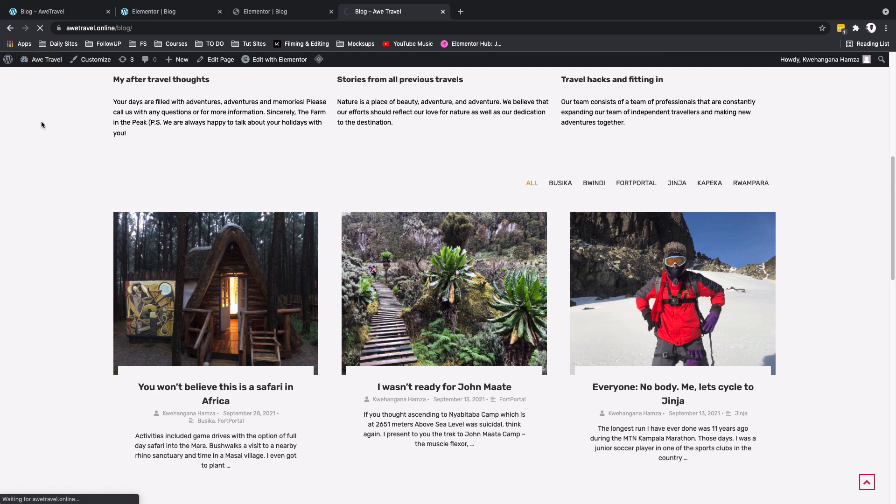
mouse_move(33, 323)
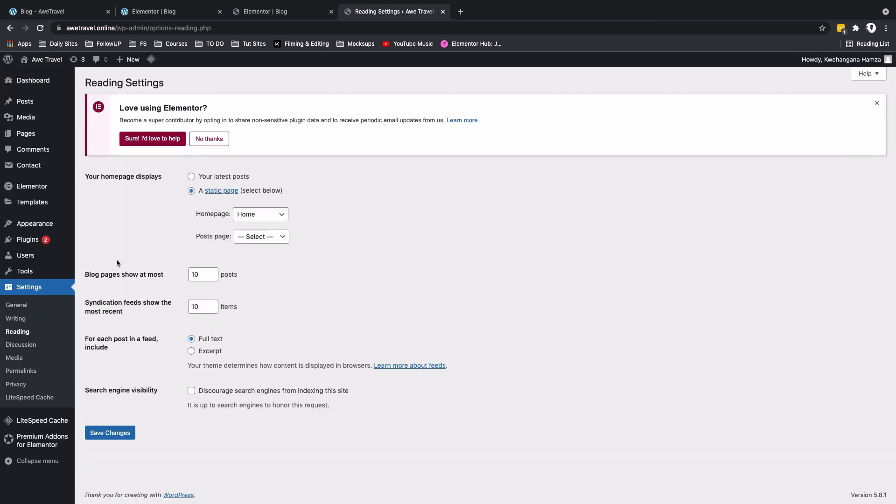
left_click(253, 237)
left_click(258, 258)
left_click(105, 436)
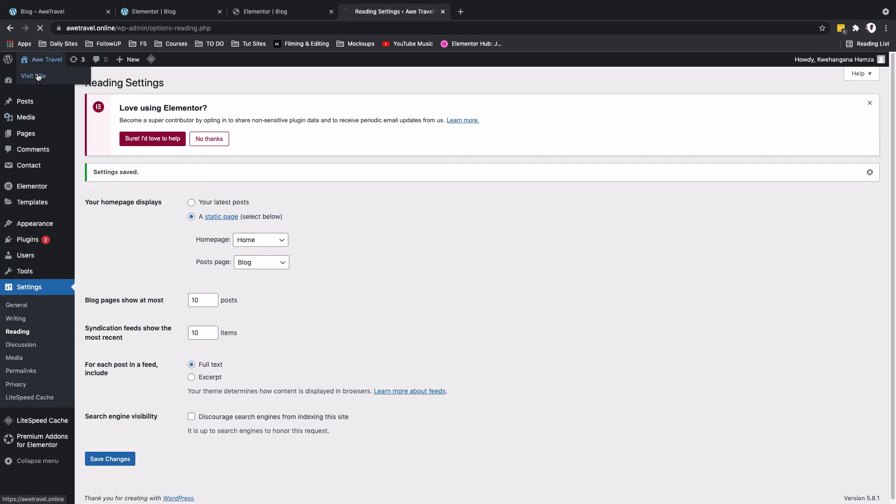
Step: Visit the live site, check the Blog page from the site's navigation, and return to the home page
left_click(38, 76)
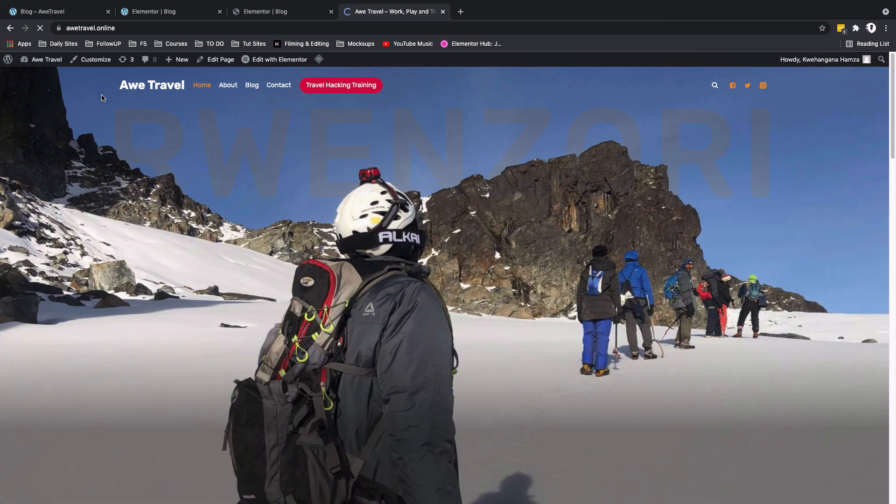
left_click(249, 89)
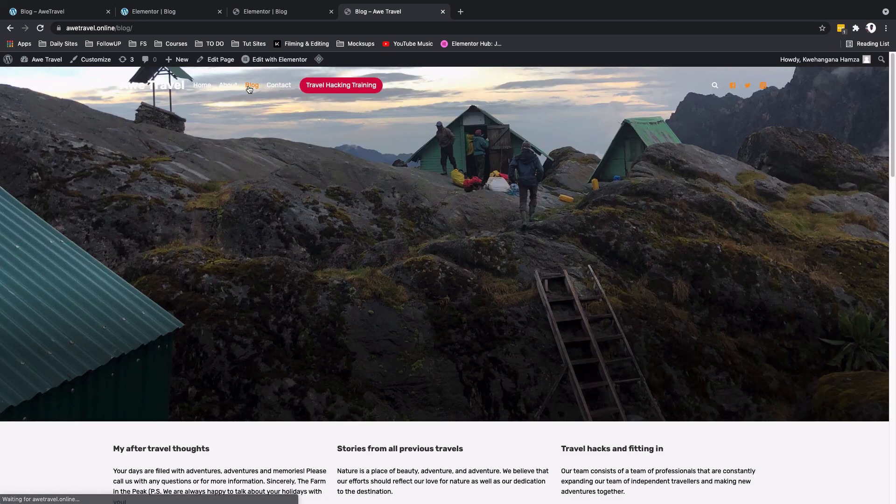
left_click(145, 95)
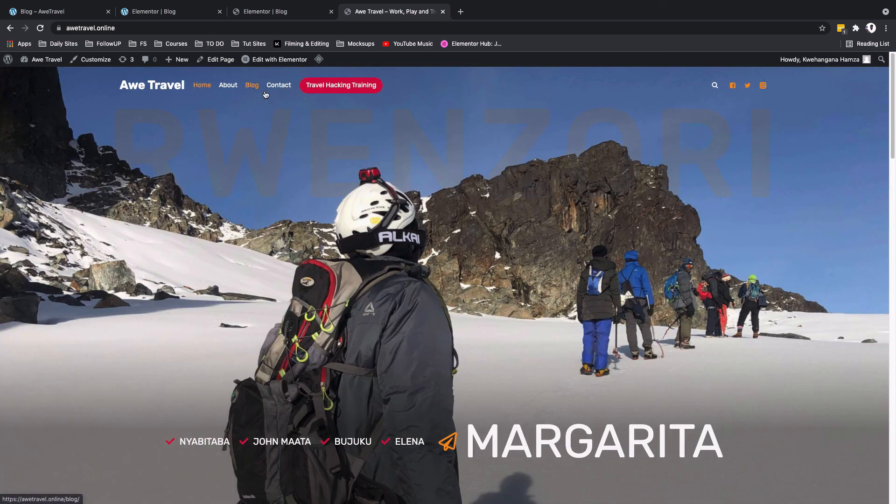
Step: Close the live site's tab and switch the Elementor editor back to the Desktop view
key("ctrl+w")
scroll(497, 264, "up", 15)
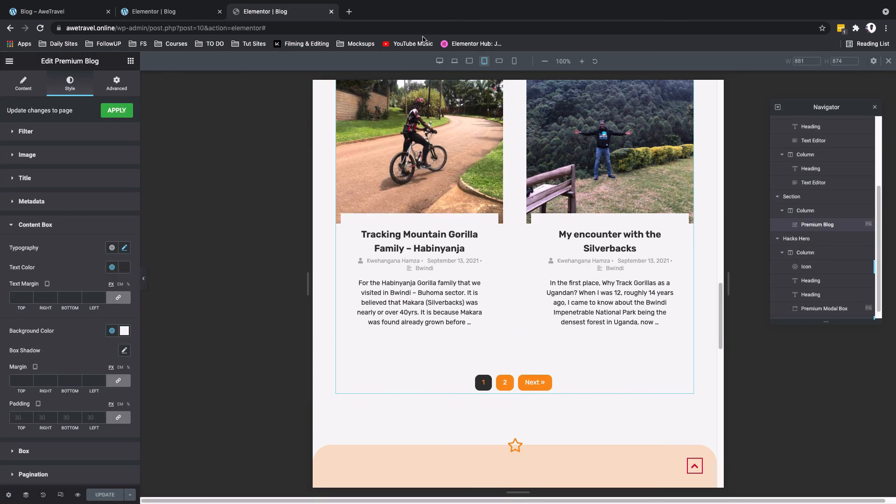
left_click(440, 61)
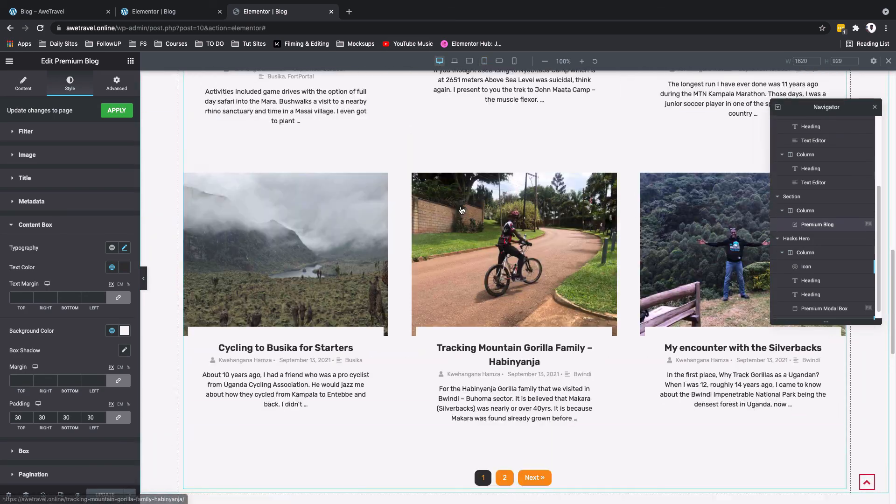